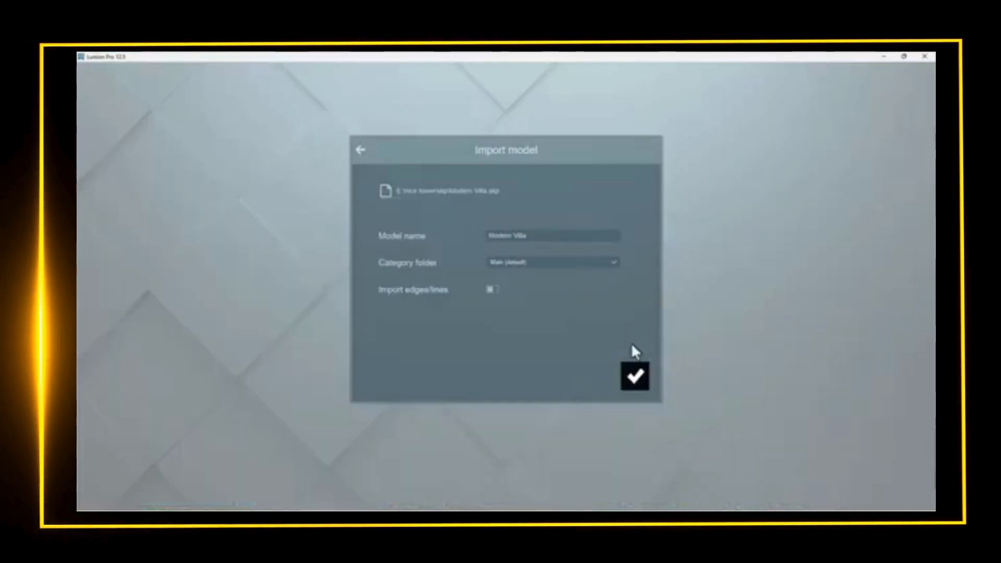
- Import the Modern Villa model into the Main (default) category and turn and lower the sun to light its street facade
{"action": "left_click", "coordinate": [635, 376]}
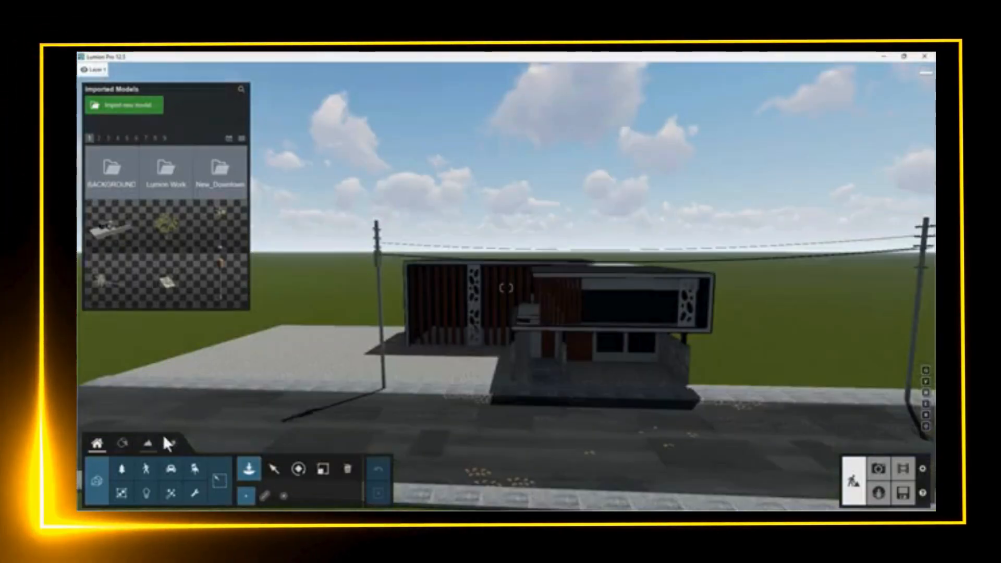
{"action": "left_click", "coordinate": [173, 442]}
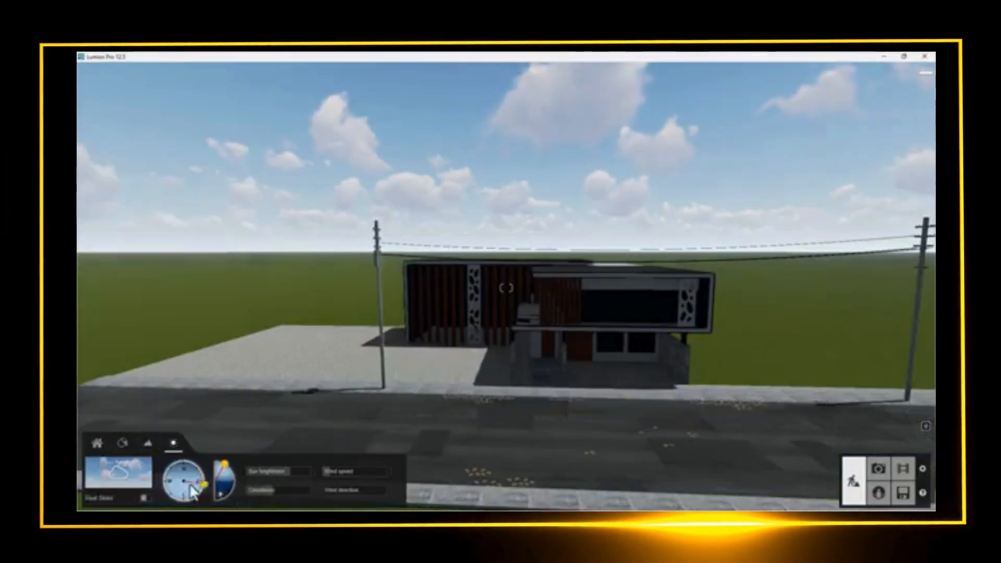
{"action": "left_click_drag", "start_coordinate": [194, 491], "coordinate": [173, 492]}
{"action": "left_click_drag", "start_coordinate": [224, 464], "coordinate": [232, 482]}
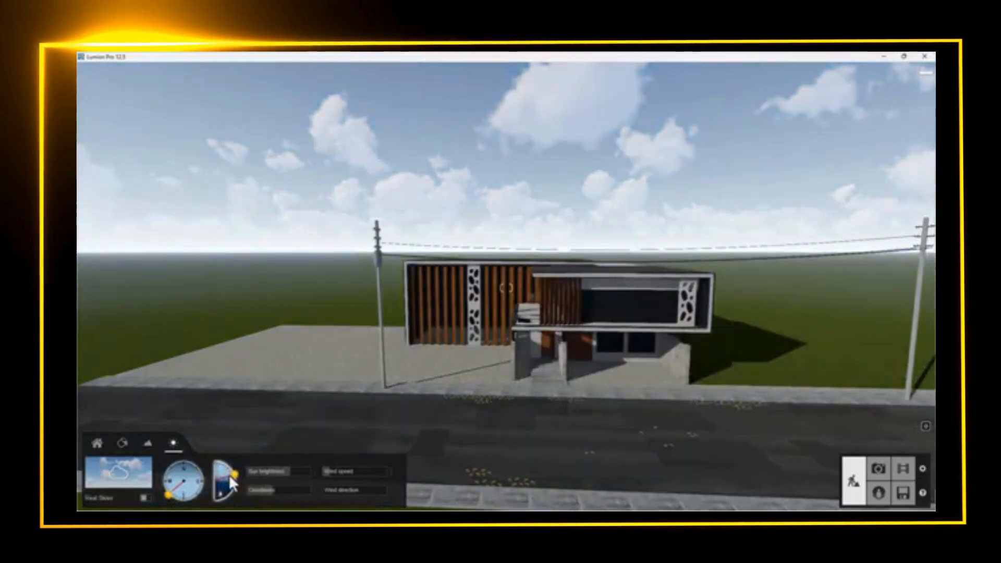
- Frame the villa's front from across the street in photo mode and store the view as photo 1
{"action": "key", "text": "w"}
{"action": "right_click_drag", "start_coordinate": [313, 339], "coordinate": [433, 331]}
{"action": "key", "text": "s"}
{"action": "key", "text": "a"}
{"action": "key", "text": "s"}
{"action": "key", "text": "w"}
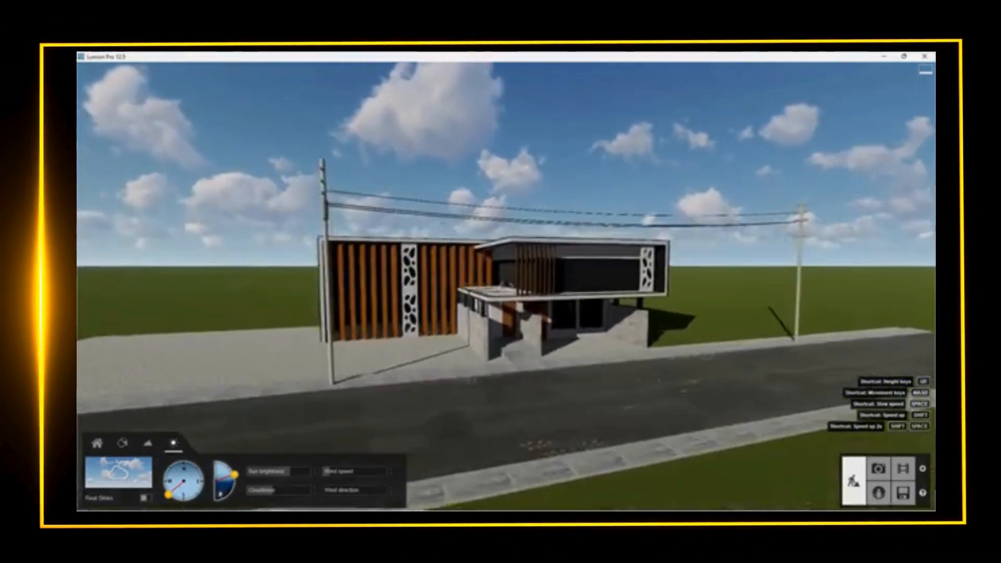
{"action": "left_click", "coordinate": [877, 469]}
{"action": "key", "text": "w"}
{"action": "mouse_move", "coordinate": [398, 265]}
{"action": "right_mouse_down"}
{"action": "mouse_move", "coordinate": [373, 285]}
{"action": "mouse_move", "coordinate": [389, 255]}
{"action": "mouse_move", "coordinate": [396, 261]}
{"action": "right_mouse_up"}
{"action": "key", "text": "s"}
{"action": "left_click", "coordinate": [120, 423]}
- Frame a closer, straight-on view of the villa's front and store it as photo 2
{"action": "key", "text": "w"}
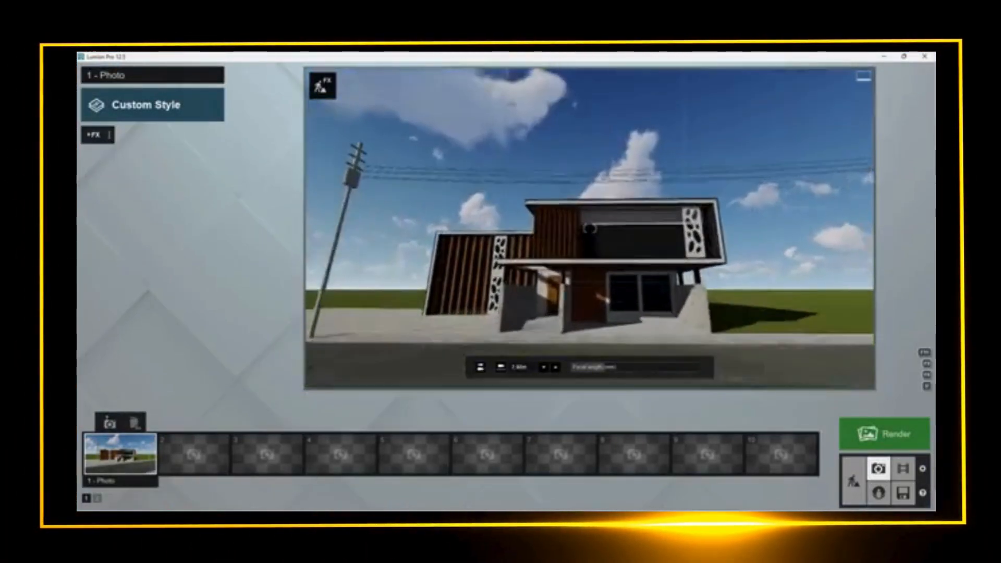
{"action": "key", "text": "w"}
{"action": "right_click_drag", "start_coordinate": [589, 228], "coordinate": [587, 261]}
{"action": "key", "text": "q"}
{"action": "key", "text": "e"}
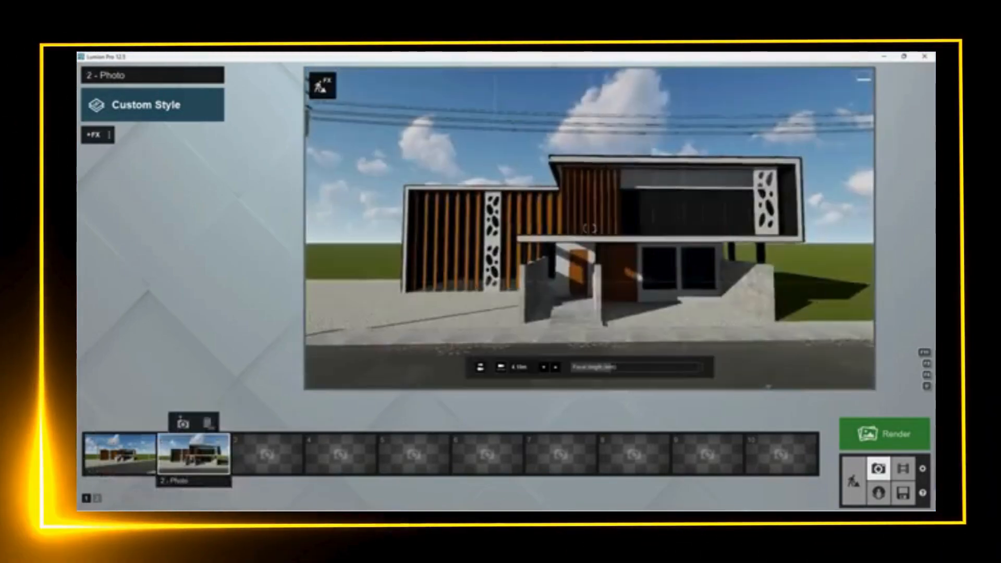
- Frame a close, angled view along the slatted facade, adjusting the focal length, and store it as photo 3
{"action": "right_click_drag", "start_coordinate": [590, 228], "coordinate": [589, 224]}
{"action": "key", "text": "w"}
{"action": "key", "text": "a"}
{"action": "left_click_drag", "start_coordinate": [610, 369], "coordinate": [613, 369]}
{"action": "mouse_move", "coordinate": [589, 228]}
{"action": "right_mouse_down"}
{"action": "mouse_move", "coordinate": [576, 231]}
{"action": "mouse_move", "coordinate": [580, 220]}
{"action": "right_mouse_up"}
{"action": "key", "text": "d"}
{"action": "key", "text": "e"}
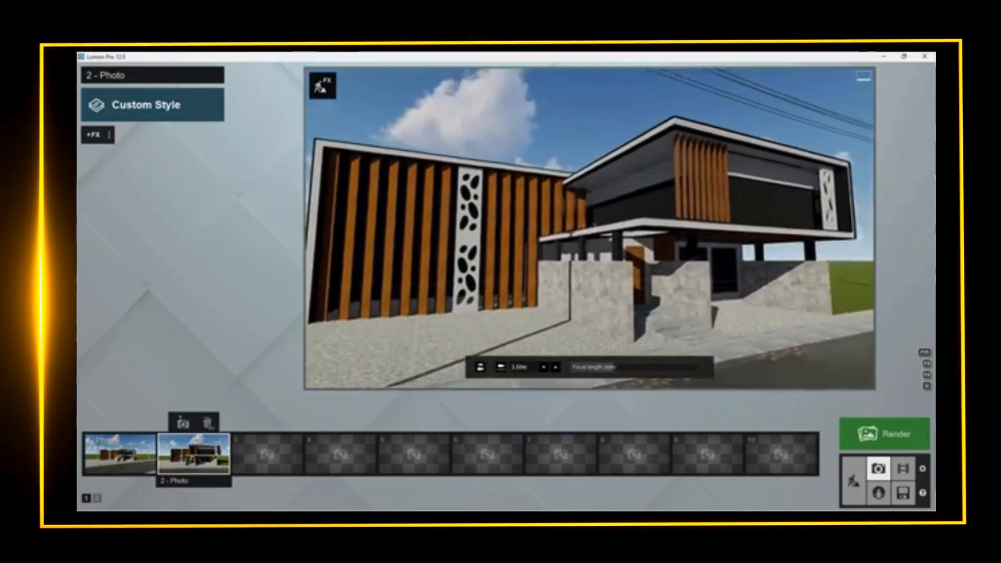
{"action": "left_click", "coordinate": [266, 422]}
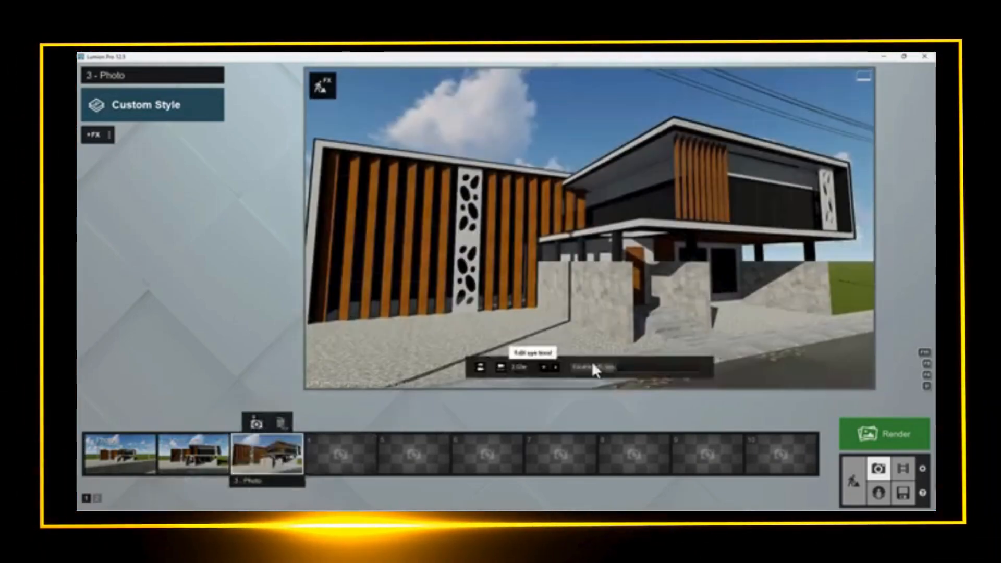
- In build mode, give the Wall Tile boundary walls and the concrete sidewalk Standard materials with adjusted reflectivity and gloss
{"action": "left_click", "coordinate": [853, 480]}
{"action": "left_click", "coordinate": [122, 443]}
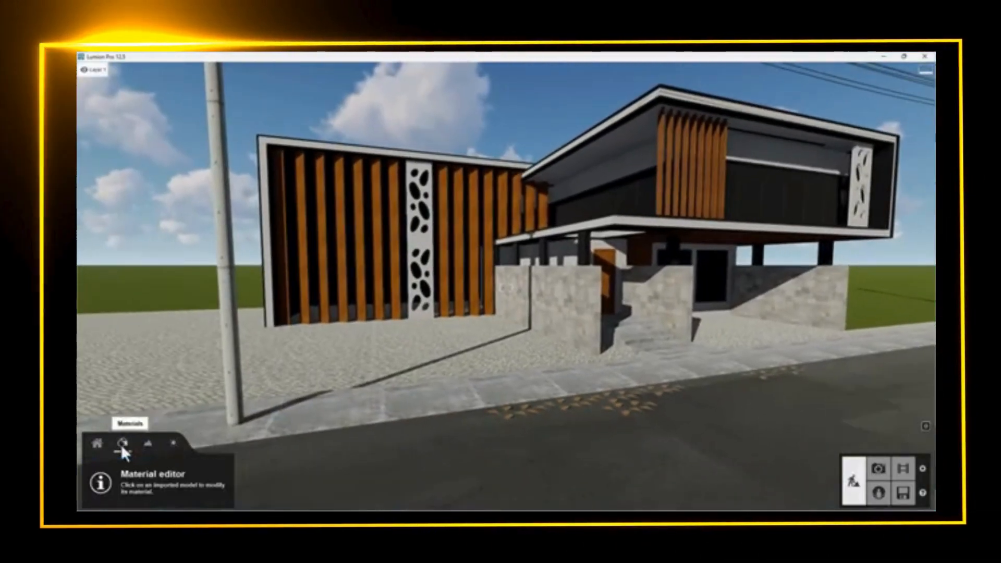
{"action": "left_click", "coordinate": [562, 296]}
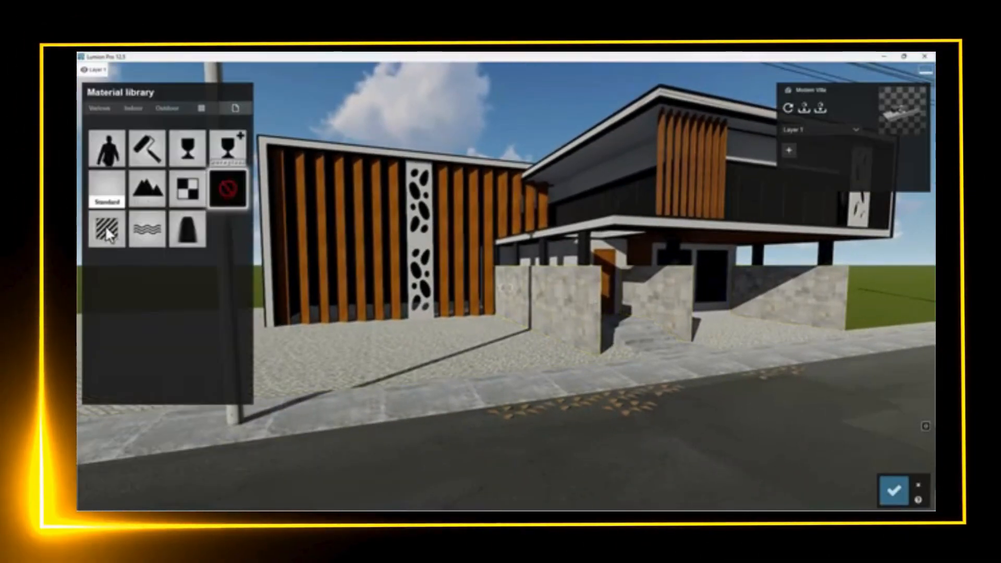
{"action": "left_click", "coordinate": [105, 225]}
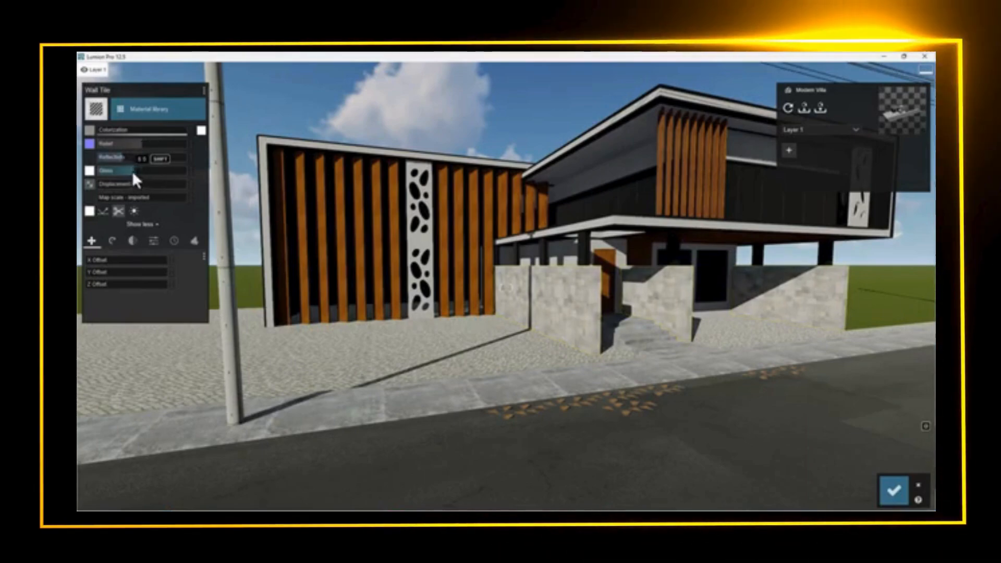
{"action": "left_click", "coordinate": [553, 406]}
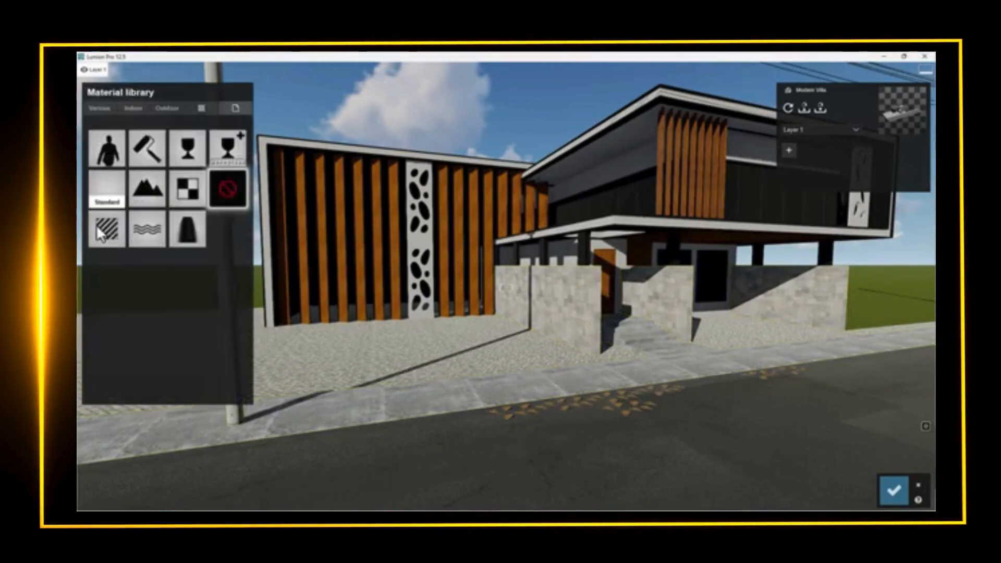
{"action": "left_click", "coordinate": [111, 233]}
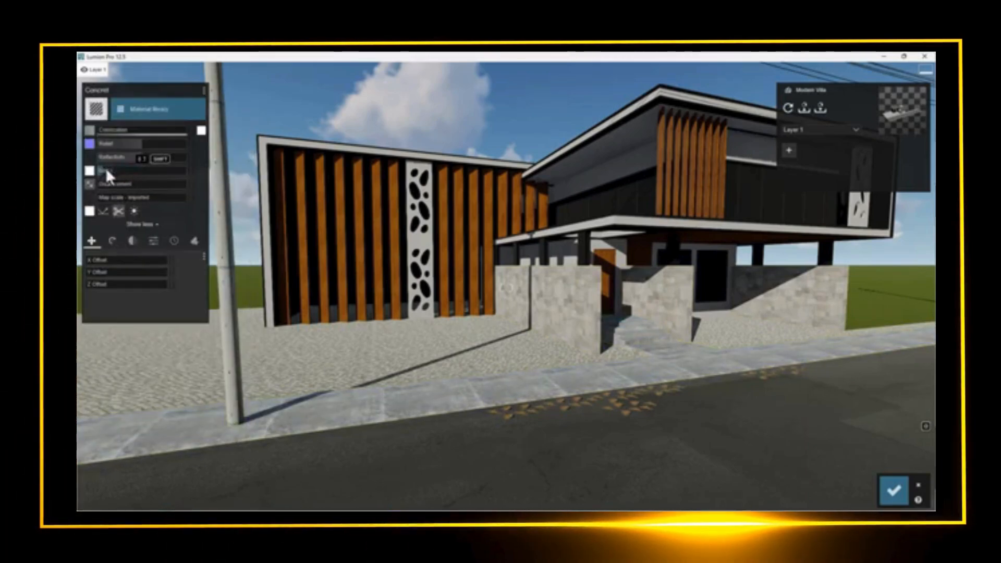
- Give the Color D07 road a Standard material with adjusted reflectivity, and apply Standard to the fallen leaves
{"action": "left_click", "coordinate": [522, 457]}
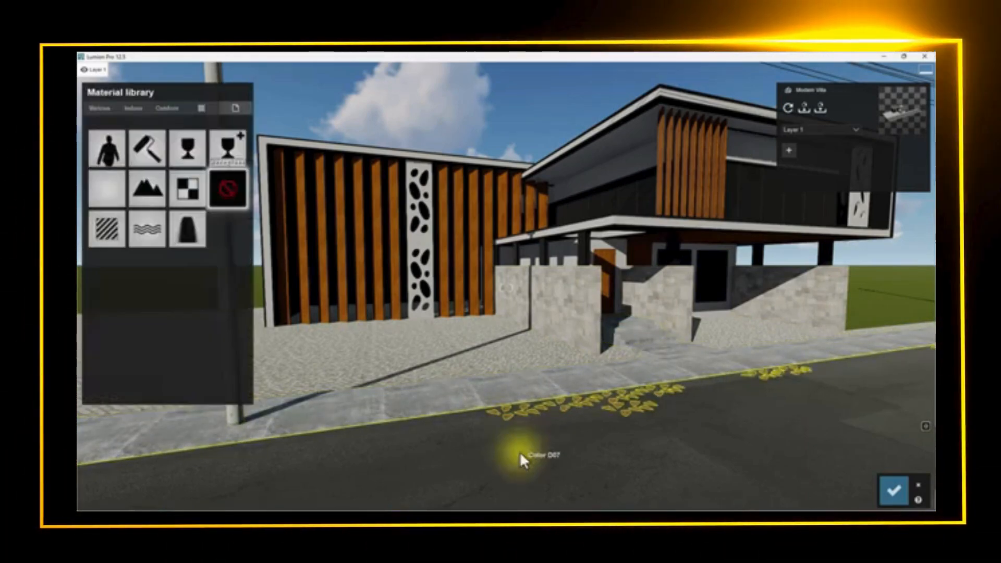
{"action": "left_click", "coordinate": [108, 227]}
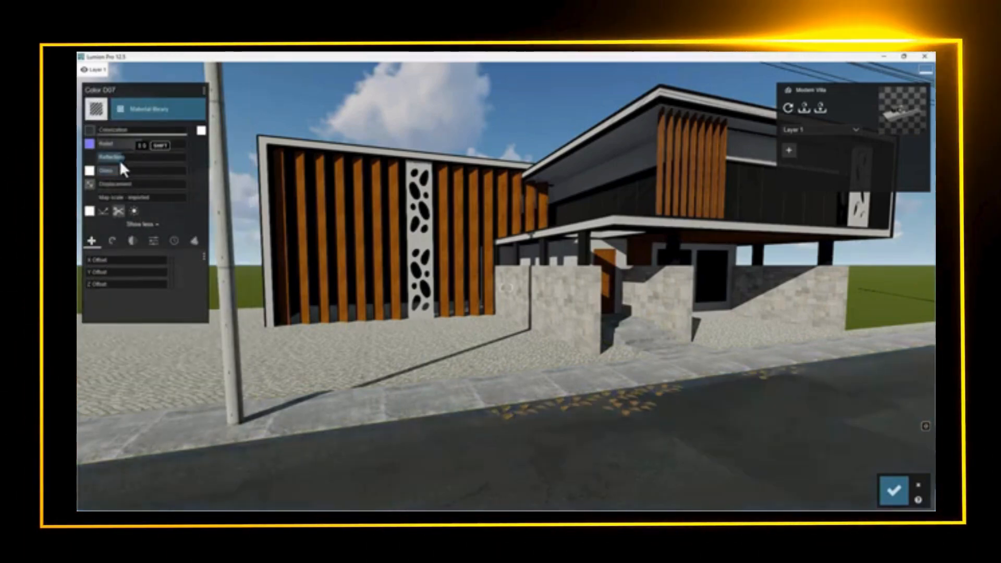
{"action": "left_click", "coordinate": [518, 413]}
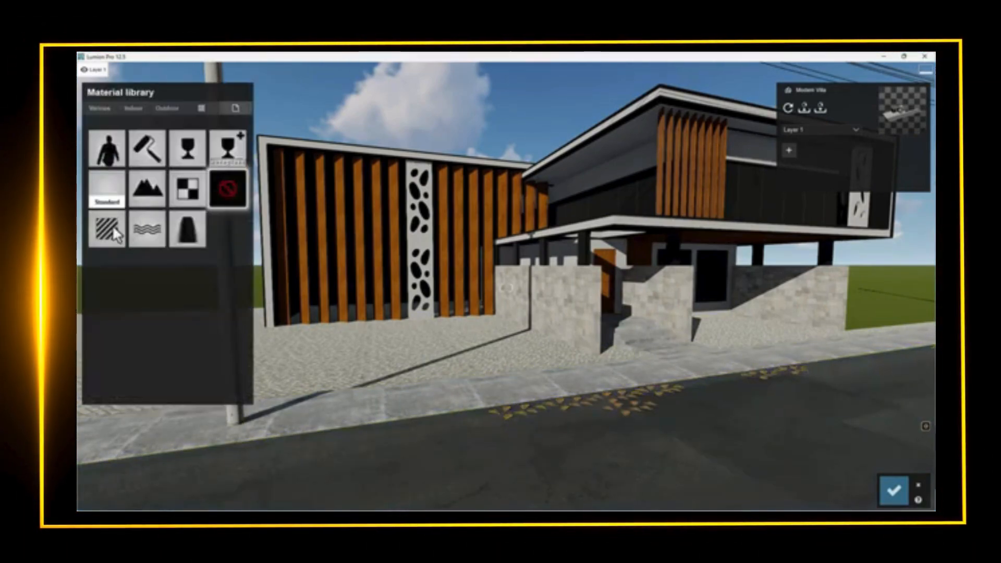
{"action": "left_click", "coordinate": [606, 152]}
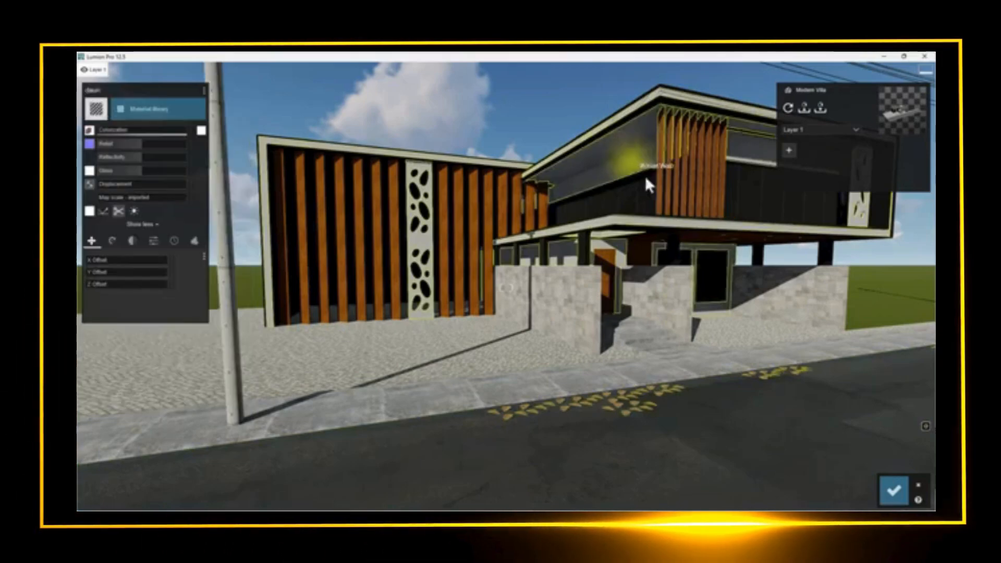
- Apply the PureGlass material to the Black Glass windows on the upper floor and raise its transparency
{"action": "key", "text": "w"}
{"action": "right_click_drag", "start_coordinate": [645, 177], "coordinate": [652, 136]}
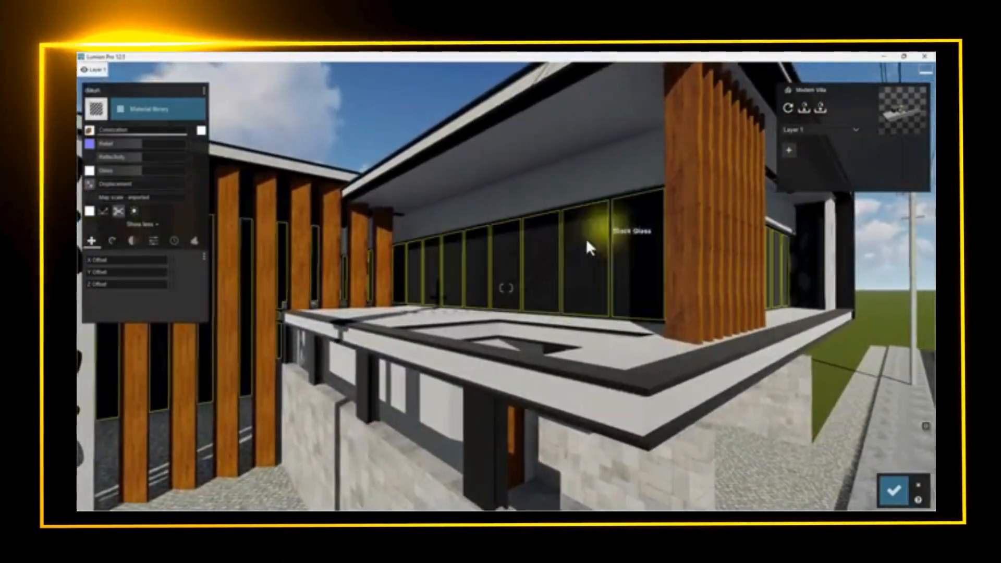
{"action": "left_click", "coordinate": [592, 241]}
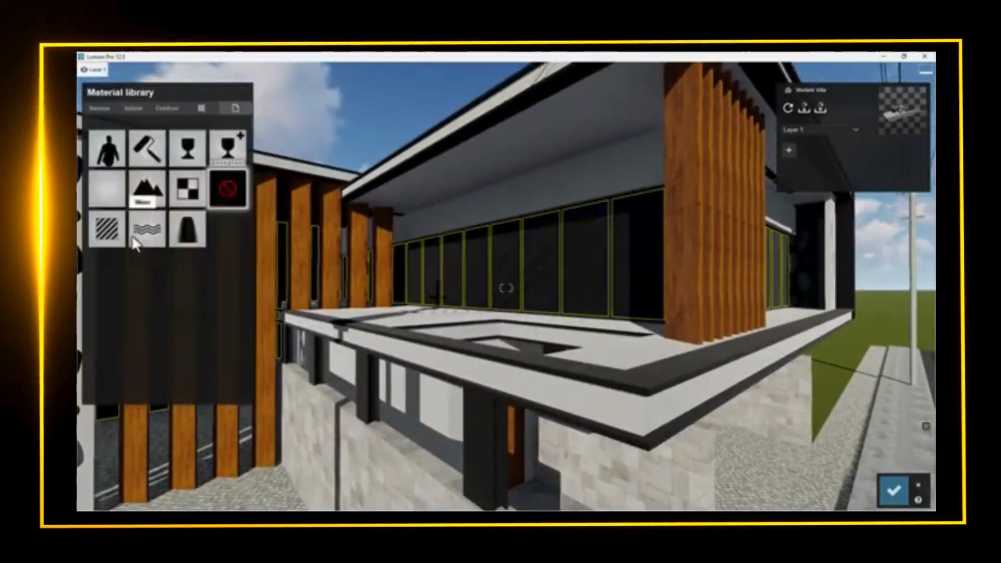
{"action": "left_click", "coordinate": [226, 140]}
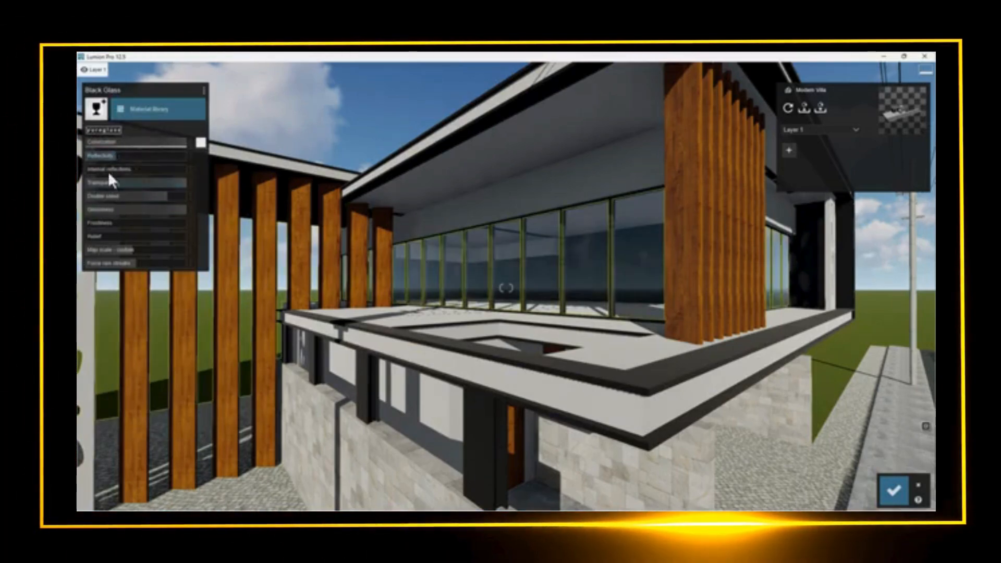
{"action": "mouse_move", "coordinate": [172, 170]}
{"action": "left_mouse_down"}
{"action": "mouse_move", "coordinate": [130, 171]}
{"action": "mouse_move", "coordinate": [180, 182]}
{"action": "left_mouse_up"}
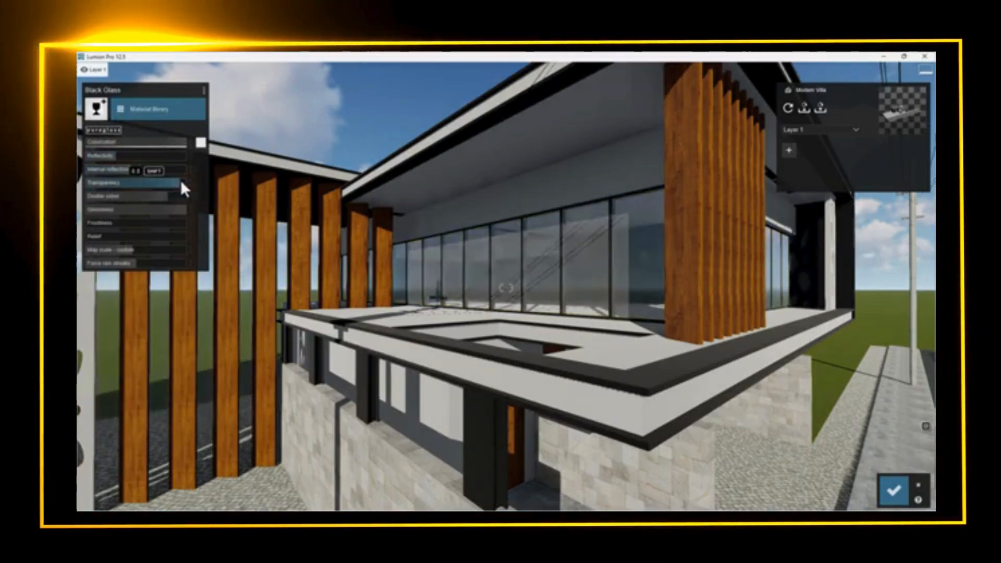
- Apply a Standard material to the Black Wall trim and columns and adjust its reflectivity
{"action": "left_click", "coordinate": [538, 314]}
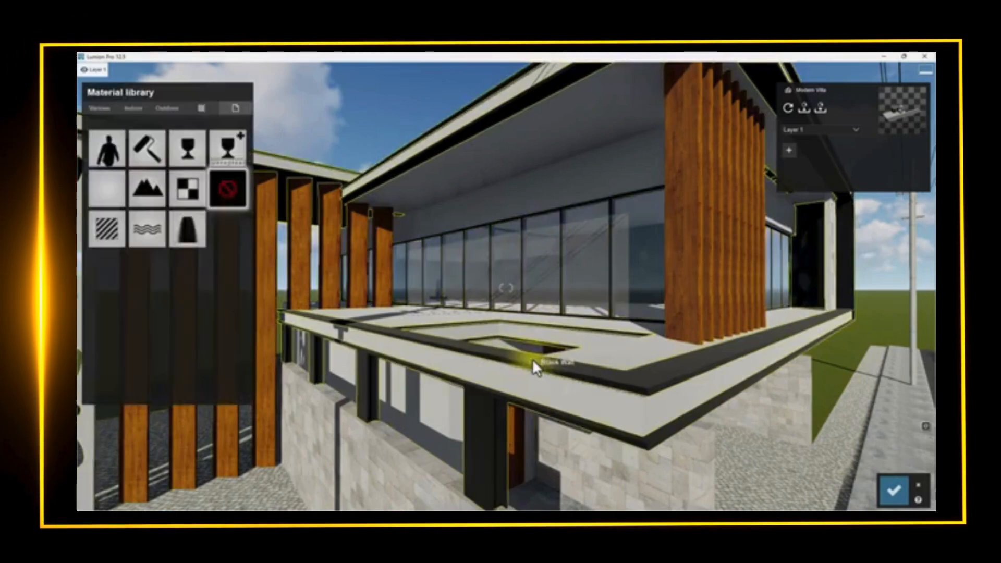
{"action": "left_click", "coordinate": [106, 228]}
{"action": "left_click_drag", "start_coordinate": [141, 157], "coordinate": [130, 157]}
- Give the wooden slats the outdoor library material Wood 025 1024 and set its texture pitch to about 90°
{"action": "left_click", "coordinate": [686, 243]}
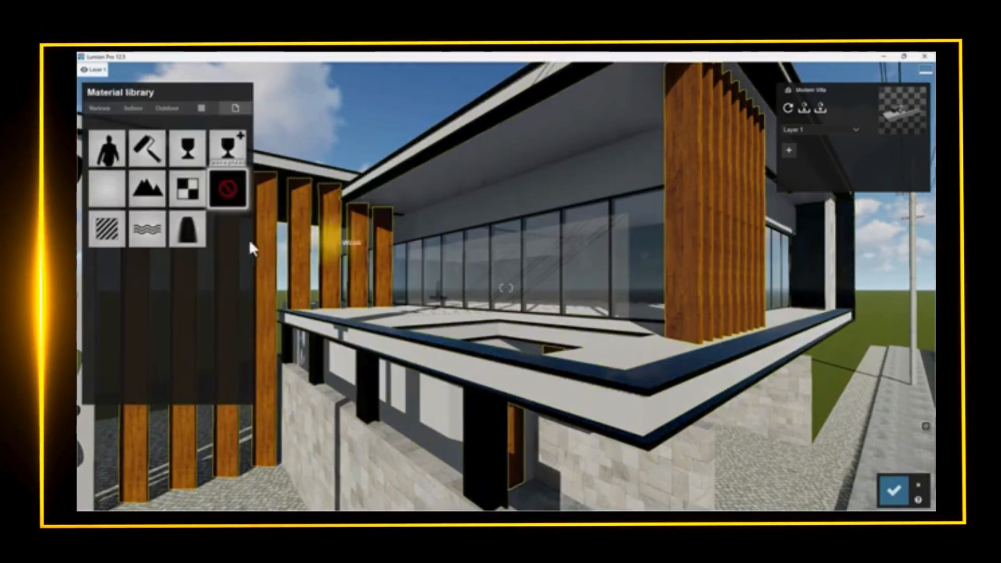
{"action": "left_click", "coordinate": [114, 233]}
{"action": "left_click", "coordinate": [142, 115]}
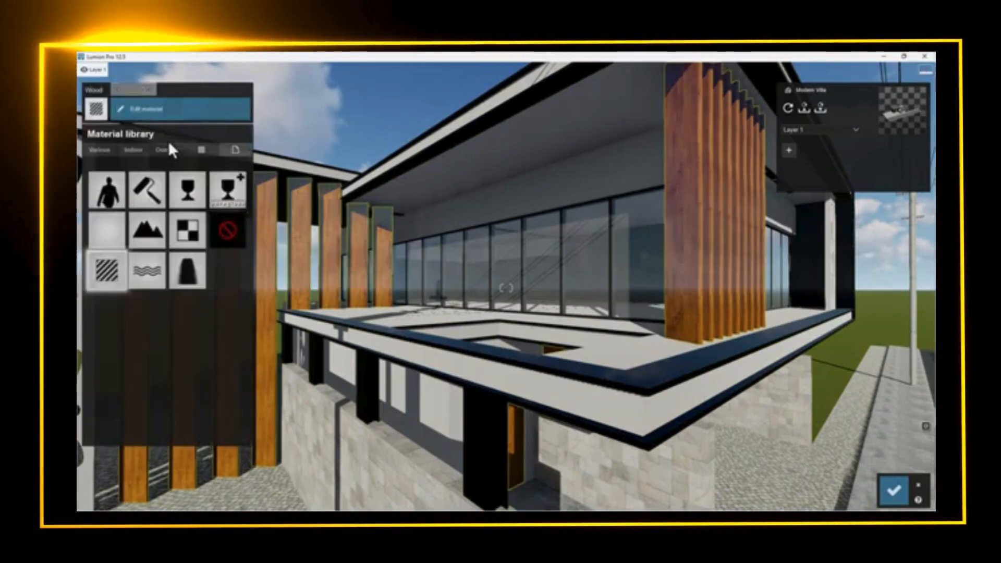
{"action": "left_click", "coordinate": [166, 149]}
{"action": "left_click", "coordinate": [169, 201]}
{"action": "left_click", "coordinate": [108, 419]}
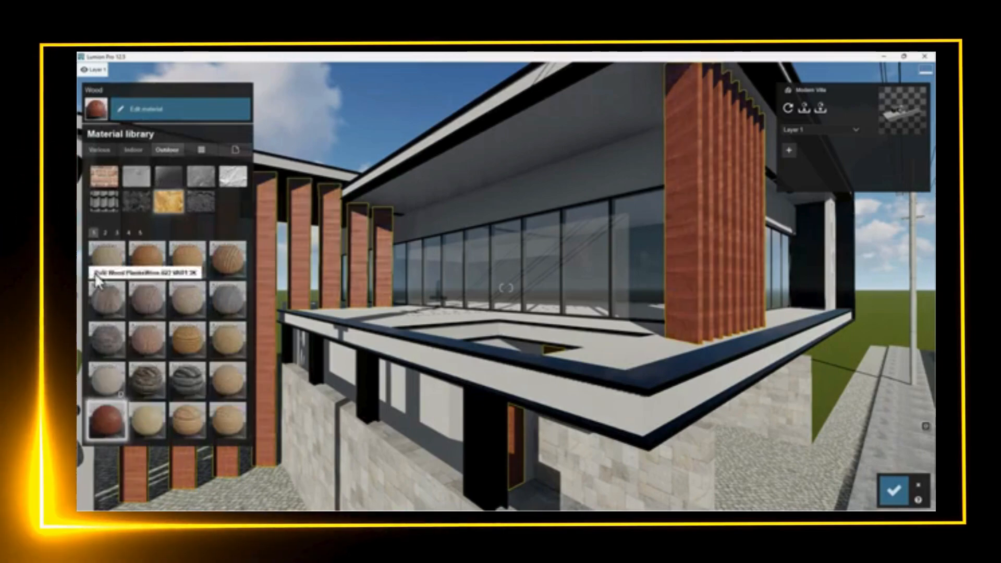
{"action": "left_click", "coordinate": [106, 232]}
{"action": "left_click", "coordinate": [226, 417]}
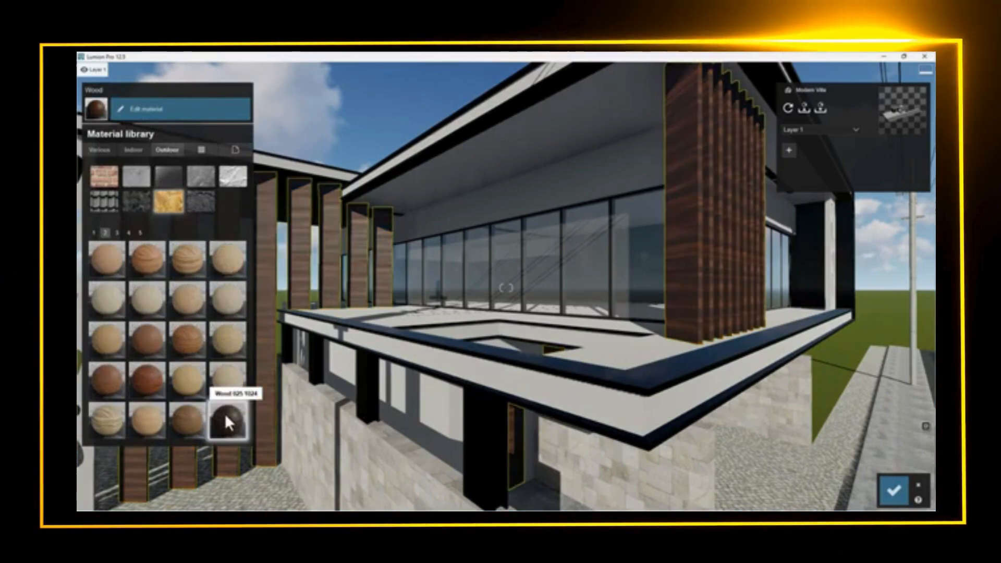
{"action": "left_click", "coordinate": [694, 240]}
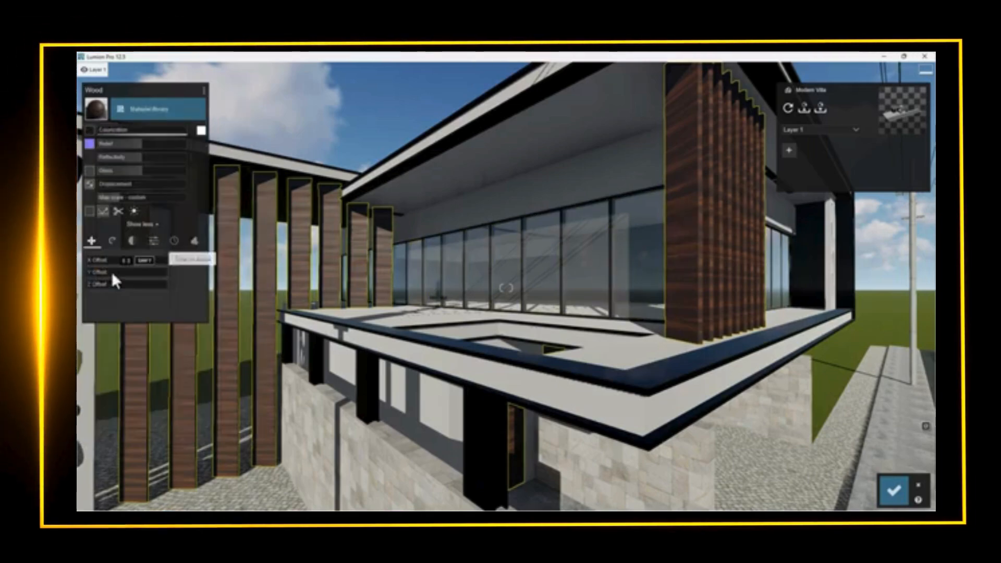
{"action": "left_click_drag", "start_coordinate": [99, 258], "coordinate": [91, 256]}
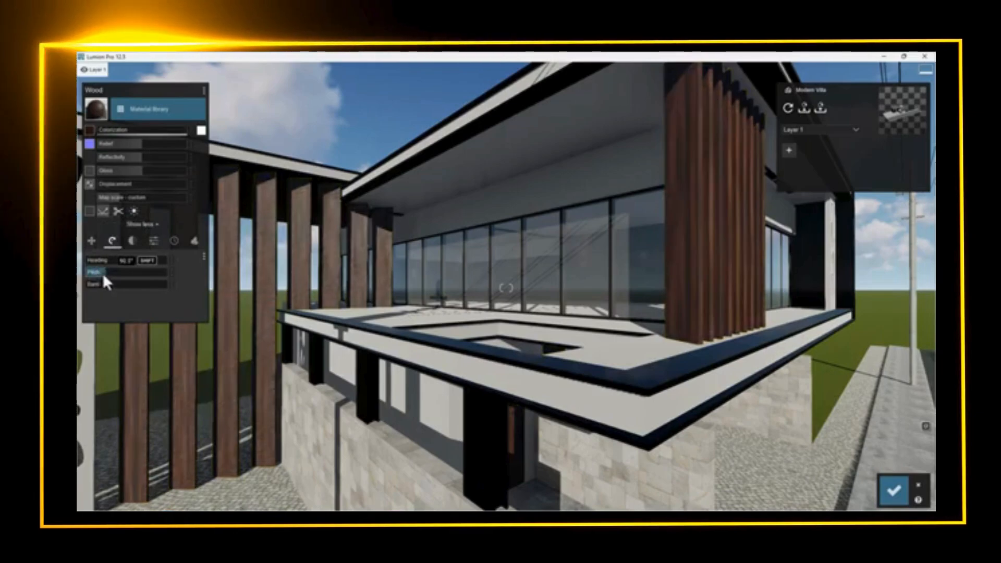
- Apply a Standard material to the white walls and perforated panels on the villa's front and adjust its reflectivity
{"action": "right_click_drag", "start_coordinate": [586, 250], "coordinate": [586, 266]}
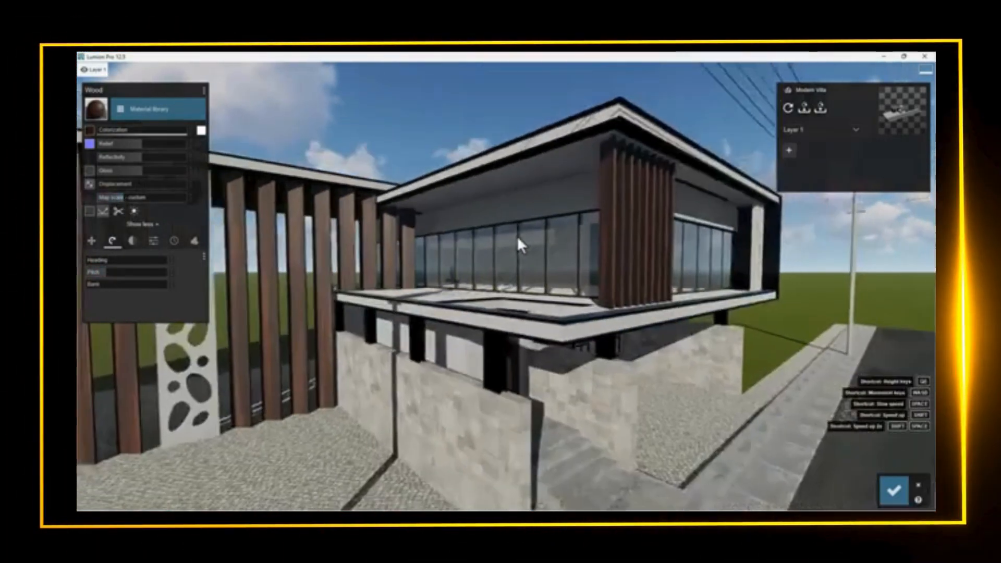
{"action": "key", "text": "s"}
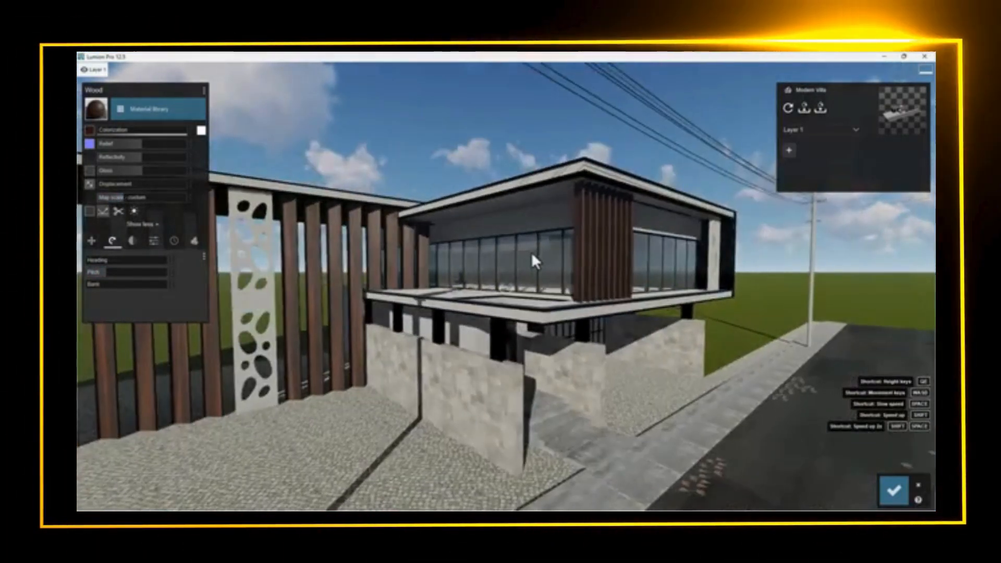
{"action": "key", "text": "d"}
{"action": "right_click_drag", "start_coordinate": [531, 252], "coordinate": [507, 287]}
{"action": "key", "text": "e"}
{"action": "key", "text": "w"}
{"action": "key", "text": "q"}
{"action": "key", "text": "s"}
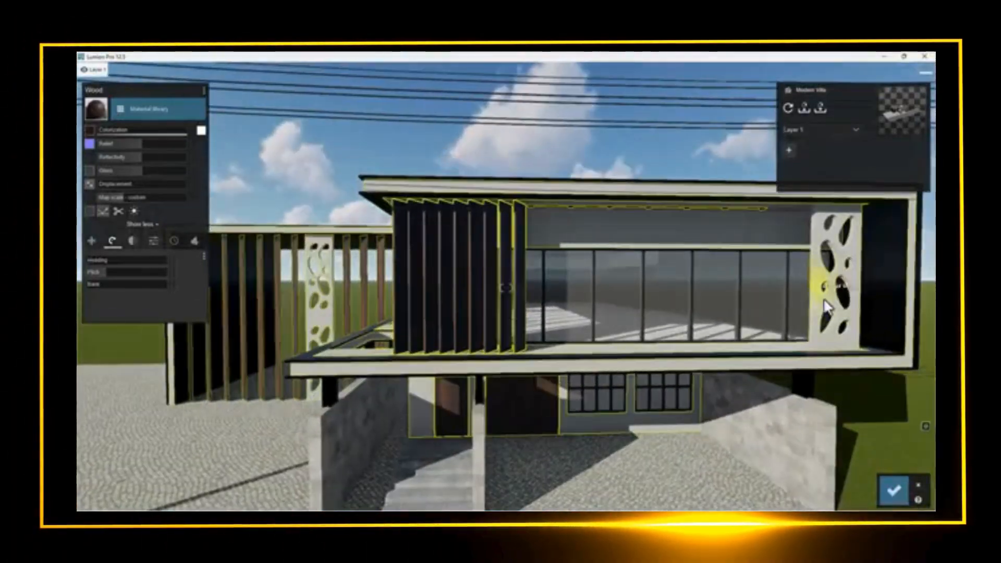
{"action": "left_click", "coordinate": [151, 109]}
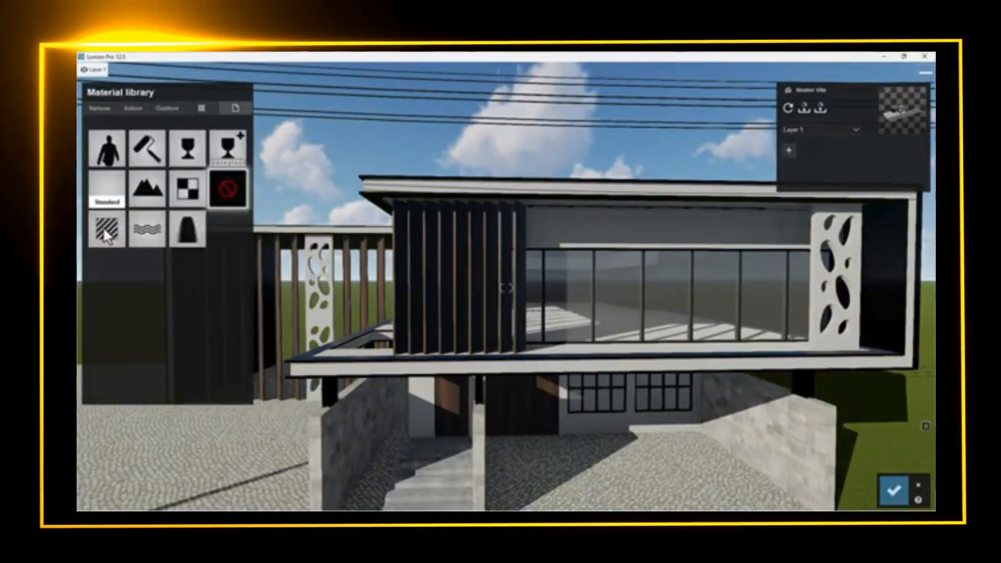
{"action": "left_click", "coordinate": [106, 229]}
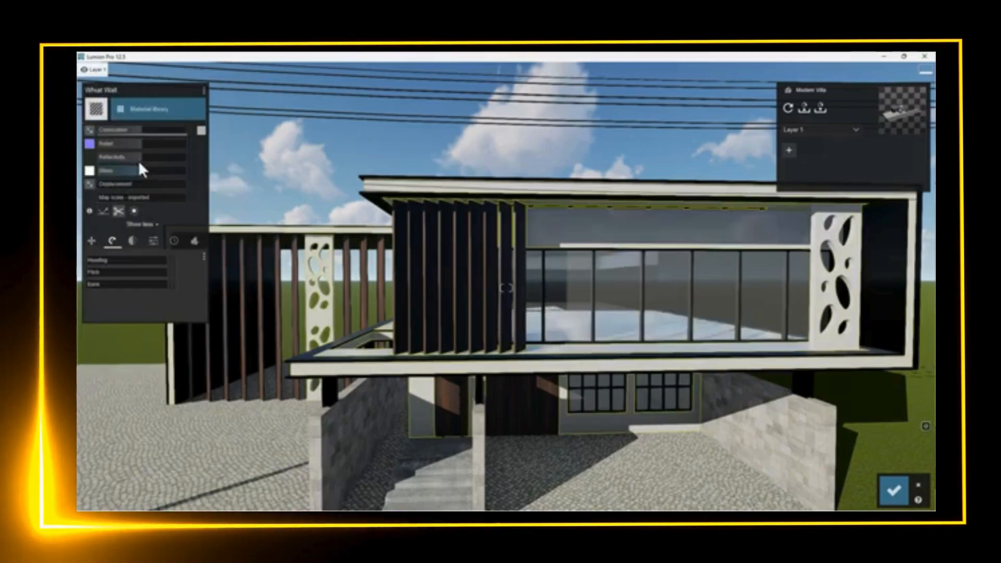
{"action": "left_click_drag", "start_coordinate": [138, 158], "coordinate": [117, 157]}
- Apply a grey displacement-mapped stone material from the outdoor library to the Color C02 ground paving around the villa and save it
{"action": "left_click", "coordinate": [558, 488]}
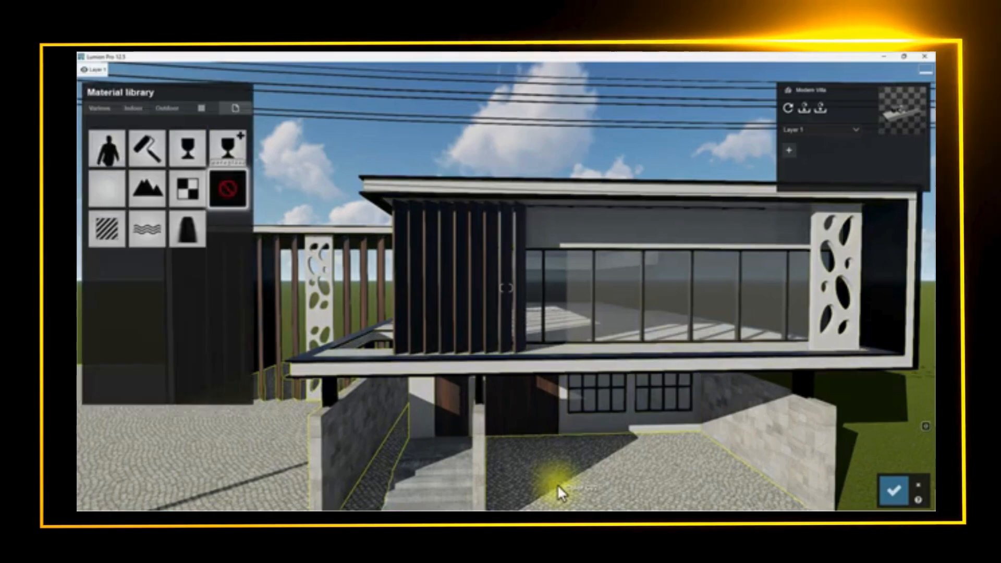
{"action": "scroll", "coordinate": [600, 443], "scroll_direction": "up", "scroll_amount": 3}
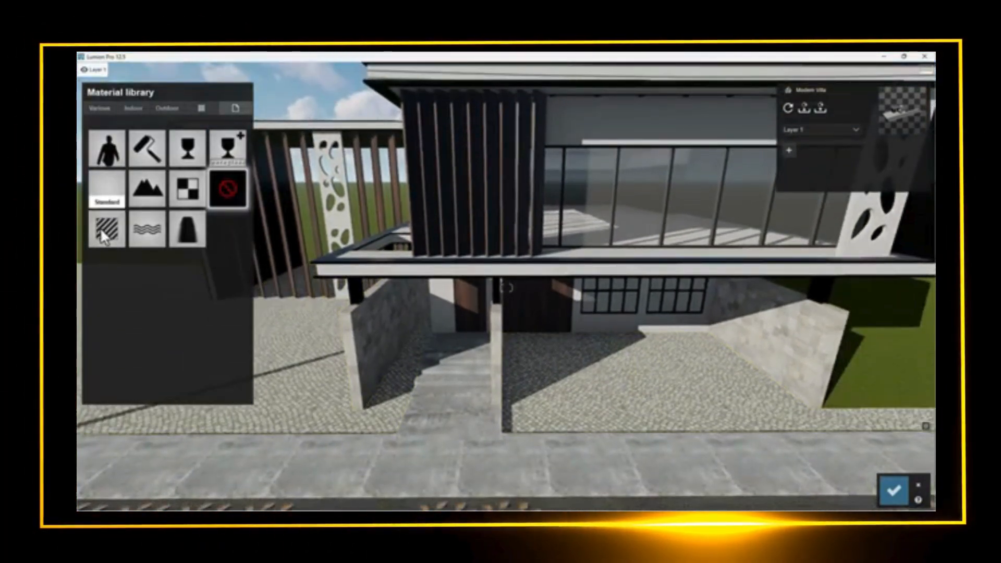
{"action": "left_click", "coordinate": [102, 230]}
{"action": "left_click", "coordinate": [135, 110]}
{"action": "left_click", "coordinate": [166, 150]}
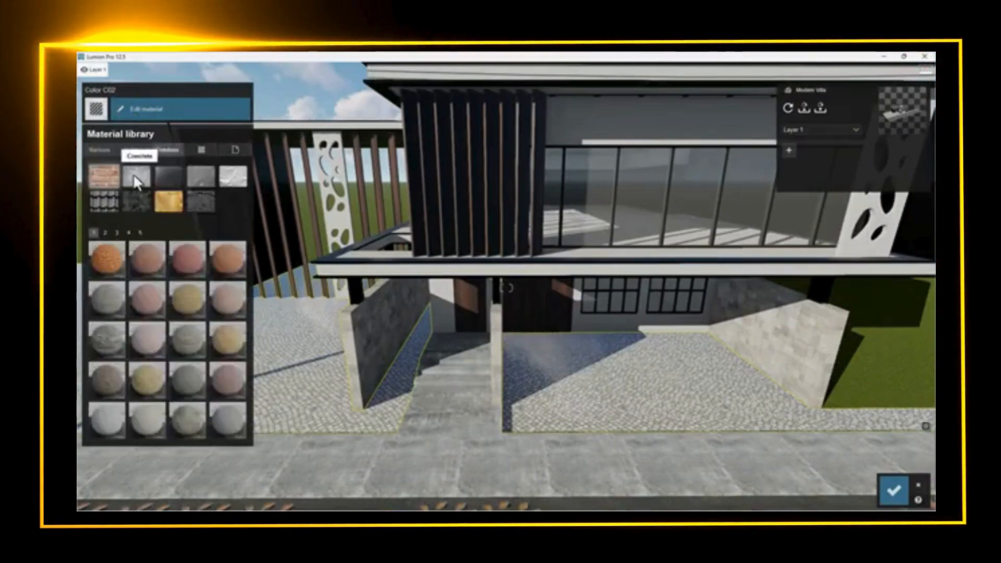
{"action": "left_click", "coordinate": [116, 267]}
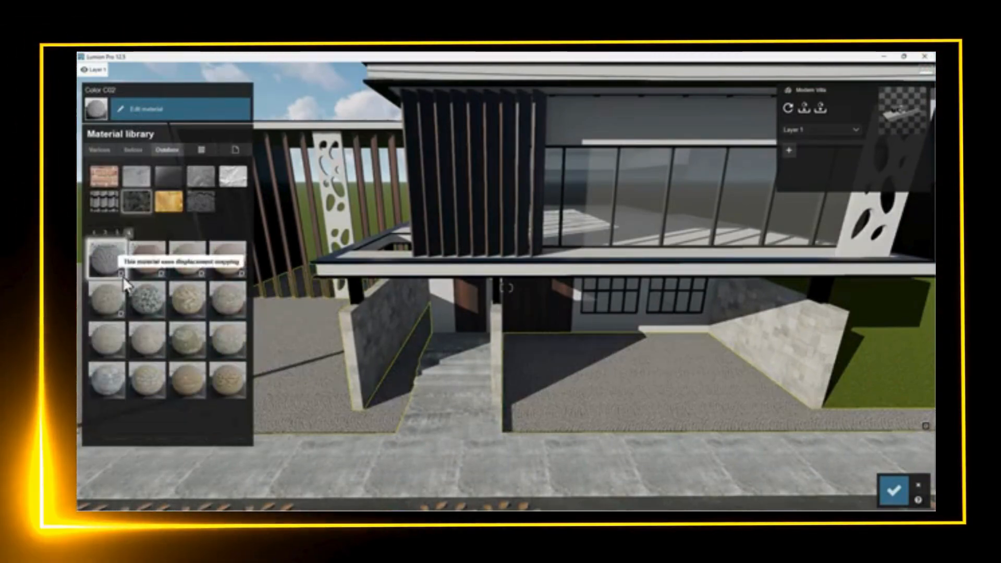
{"action": "scroll", "coordinate": [631, 412], "scroll_direction": "up", "scroll_amount": 3}
{"action": "scroll", "coordinate": [618, 406], "scroll_direction": "down", "scroll_amount": 2}
{"action": "scroll", "coordinate": [617, 402], "scroll_direction": "down", "scroll_amount": 3}
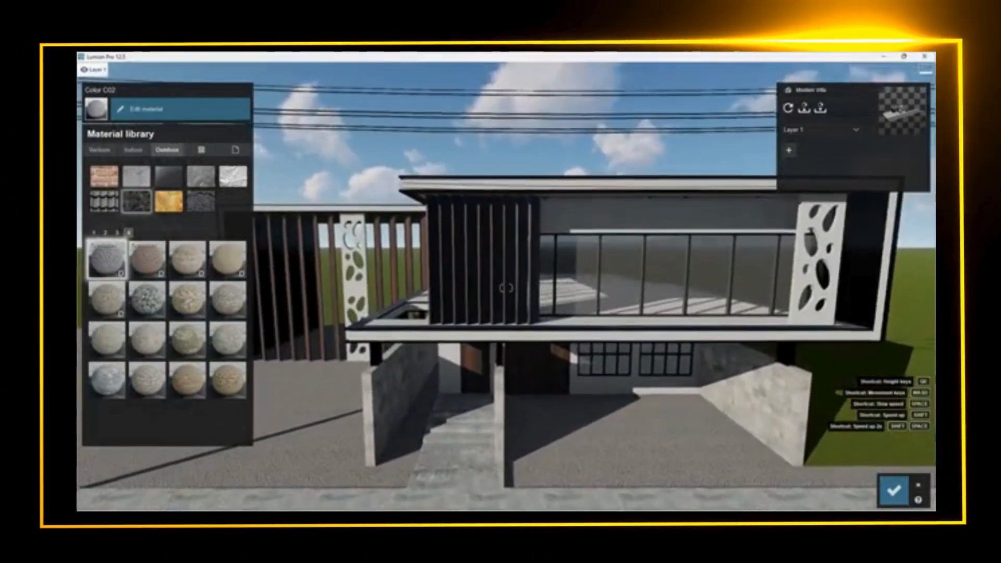
{"action": "left_click", "coordinate": [502, 395]}
{"action": "left_click", "coordinate": [890, 487]}
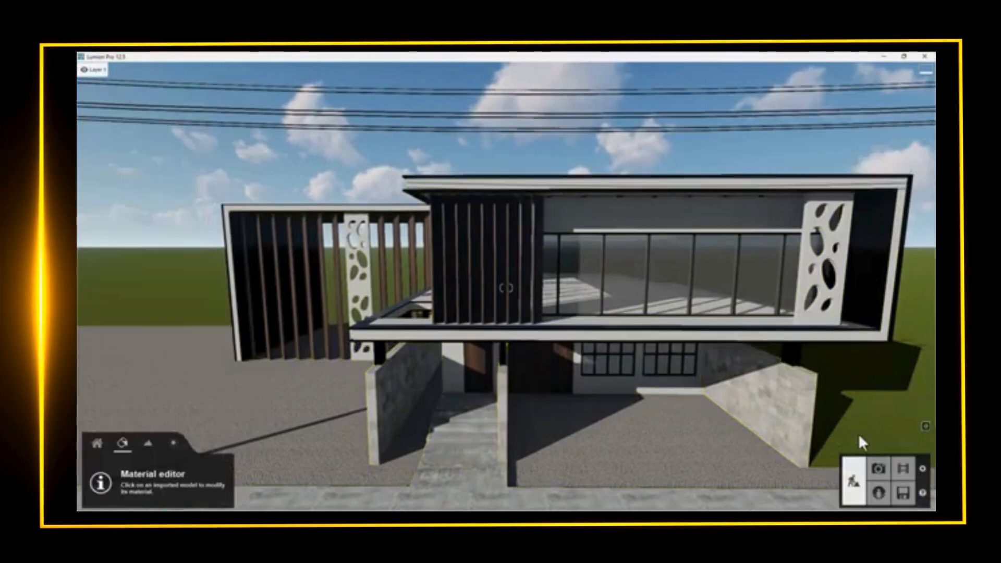
- Apply a Standard material to the villa's Iron_Blurry_5cm surface and save the material changes after checking the white wall settings
{"action": "scroll", "coordinate": [855, 431], "scroll_direction": "down", "scroll_amount": 3}
{"action": "scroll", "coordinate": [481, 259], "scroll_direction": "up", "scroll_amount": 3}
{"action": "right_click_drag", "start_coordinate": [481, 259], "coordinate": [516, 224]}
{"action": "key", "text": "a"}
{"action": "mouse_move", "coordinate": [451, 156]}
{"action": "right_mouse_down"}
{"action": "mouse_move", "coordinate": [463, 158]}
{"action": "mouse_move", "coordinate": [454, 155]}
{"action": "right_mouse_up"}
{"action": "left_click", "coordinate": [455, 156]}
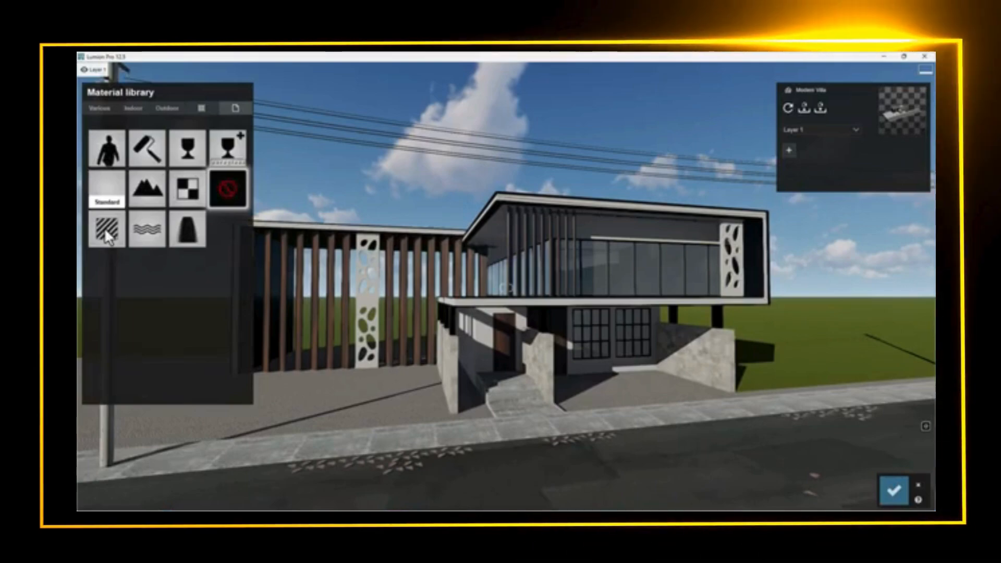
{"action": "left_click", "coordinate": [104, 227]}
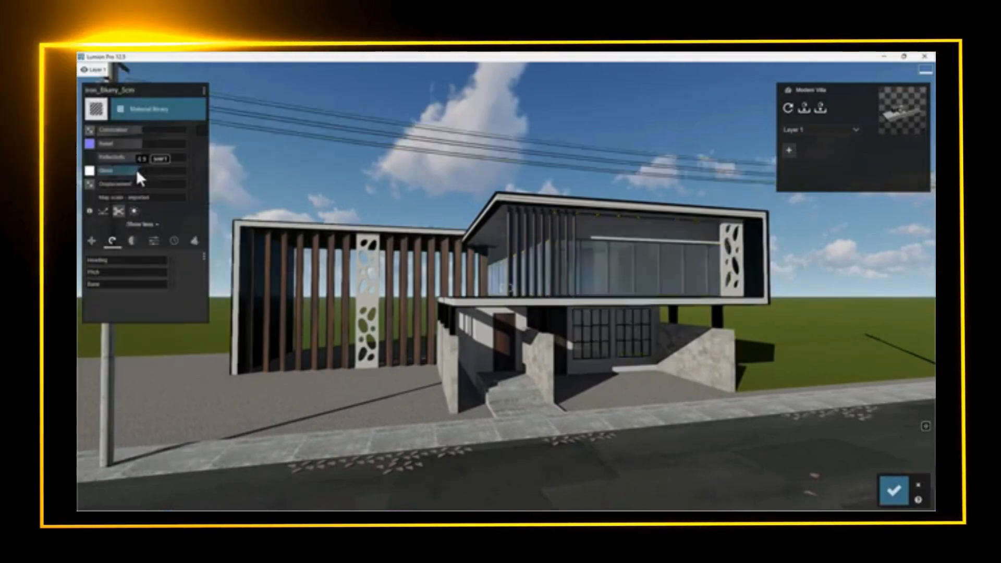
{"action": "left_click", "coordinate": [722, 321]}
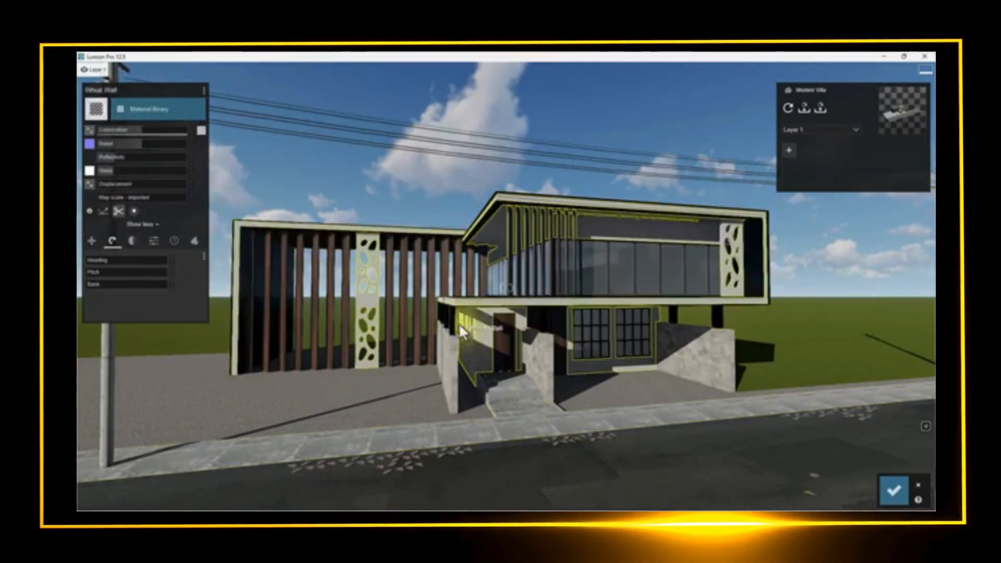
{"action": "left_click", "coordinate": [402, 237]}
{"action": "left_click", "coordinate": [403, 237]}
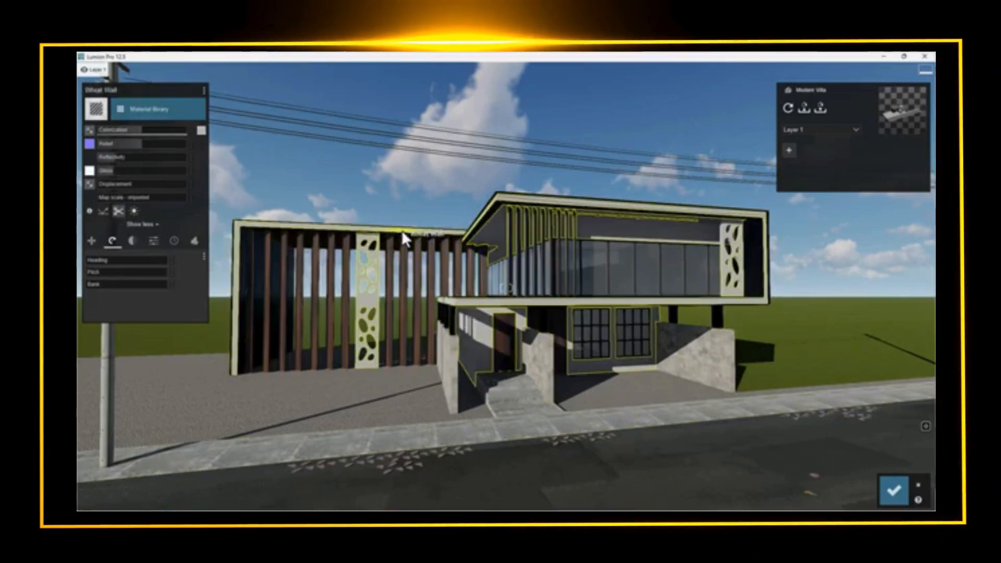
{"action": "left_click", "coordinate": [892, 493]}
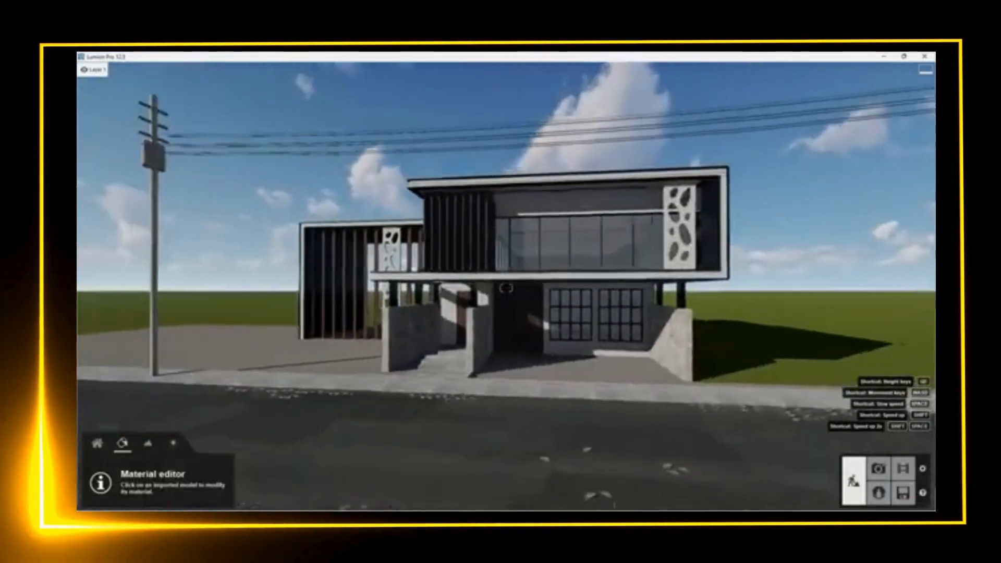
- Place a Hedge1 RT from page 10 of the nature library's plants on the paving beside the front stone wall
{"action": "left_click", "coordinate": [96, 444]}
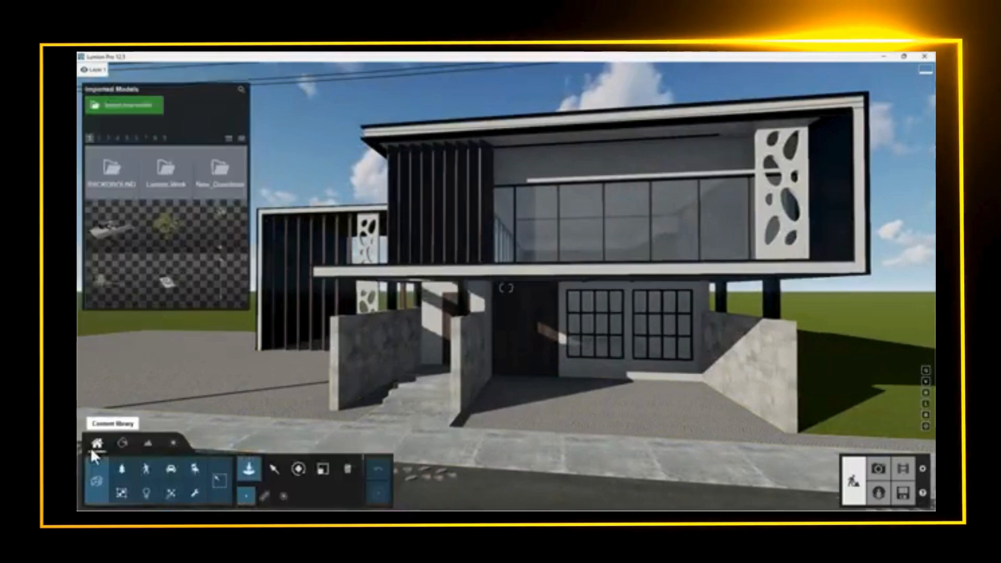
{"action": "left_click", "coordinate": [120, 469]}
{"action": "left_click", "coordinate": [190, 125]}
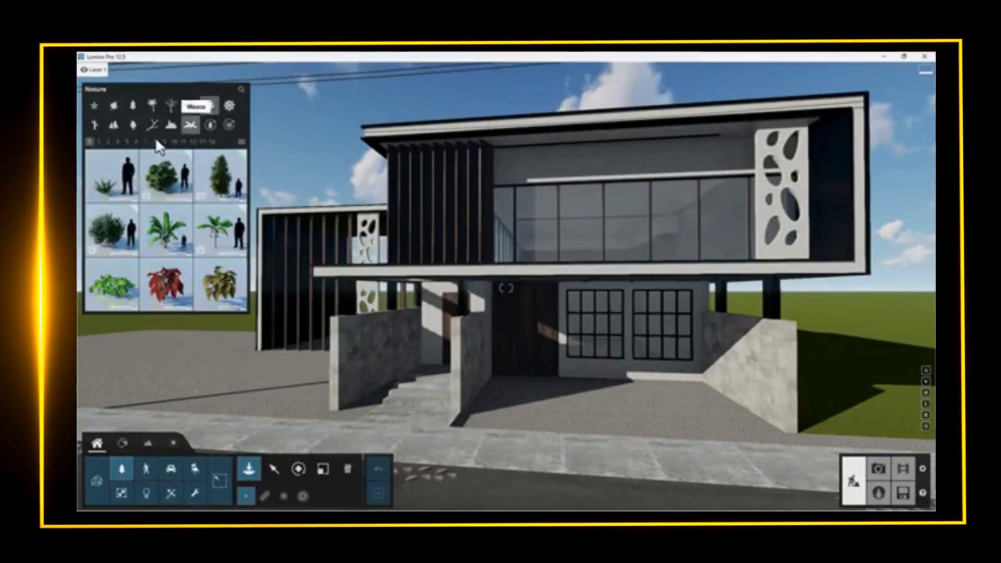
{"action": "left_click", "coordinate": [174, 141]}
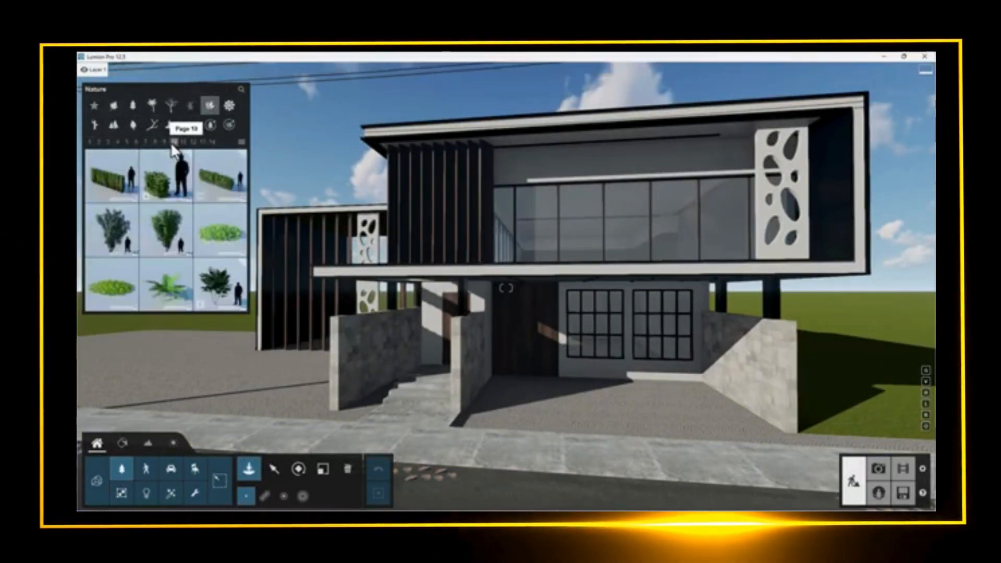
{"action": "left_click", "coordinate": [111, 174]}
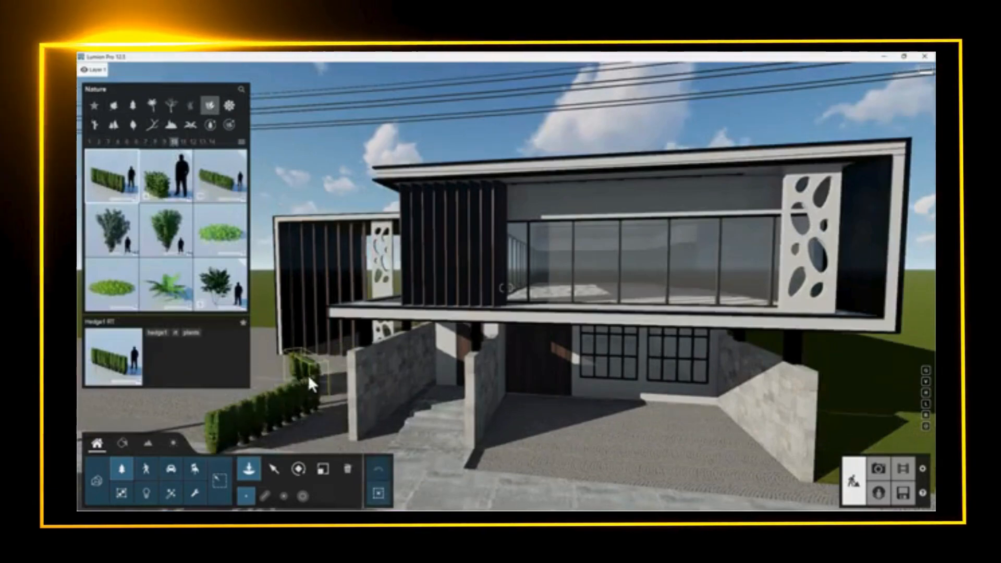
{"action": "key", "text": "r"}
{"action": "key", "text": "a"}
{"action": "right_click_drag", "start_coordinate": [312, 376], "coordinate": [299, 472]}
{"action": "key", "text": "w"}
{"action": "key", "text": "s"}
- Resize the hedge and shift it into line with the sidewalk beside the entrance's outer stone wall
{"action": "left_click_drag", "start_coordinate": [483, 255], "coordinate": [553, 265]}
{"action": "left_click_drag", "start_coordinate": [429, 480], "coordinate": [78, 181]}
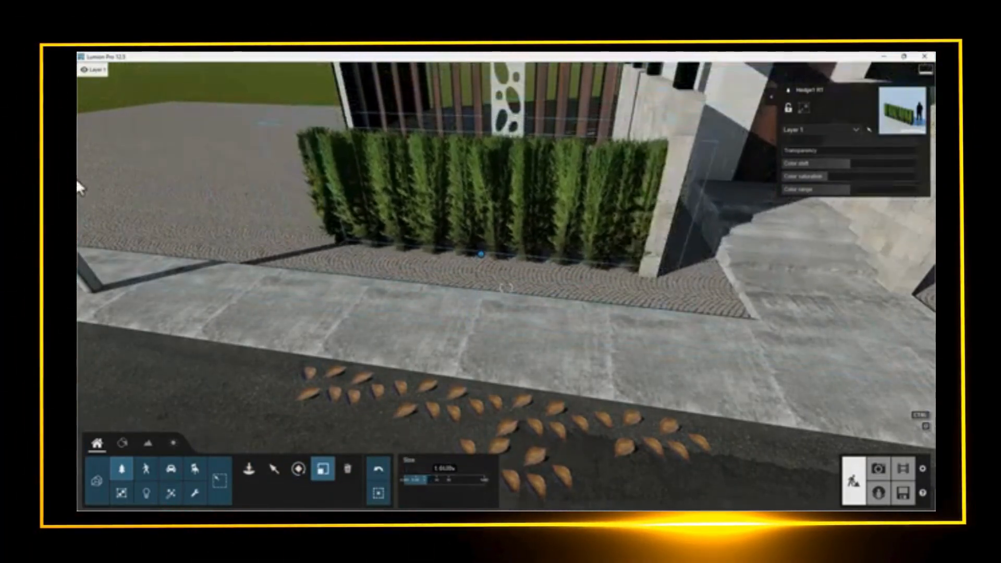
{"action": "left_click", "coordinate": [274, 468]}
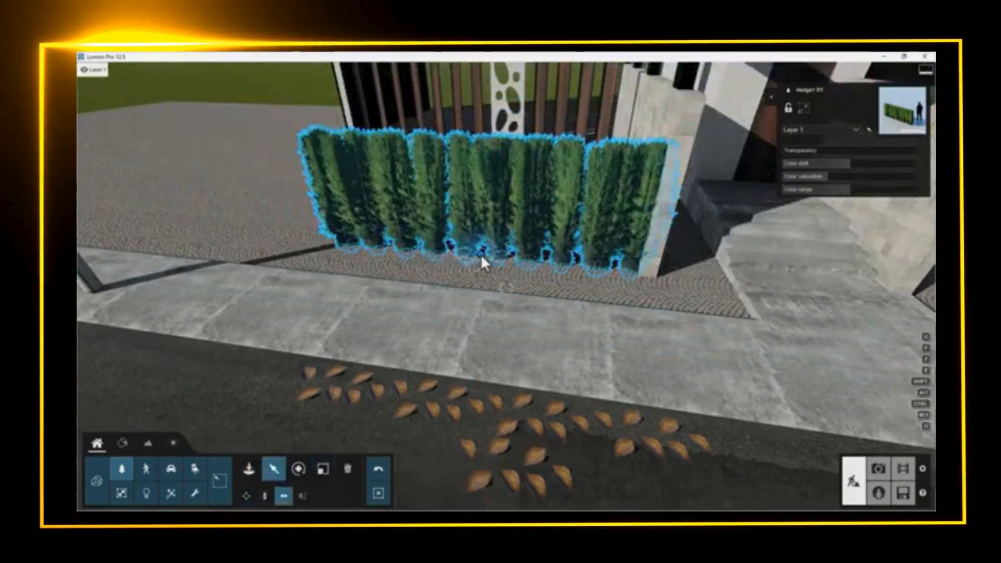
{"action": "left_click_drag", "start_coordinate": [482, 255], "coordinate": [464, 260]}
{"action": "right_click_drag", "start_coordinate": [464, 260], "coordinate": [455, 176]}
{"action": "key", "text": "a"}
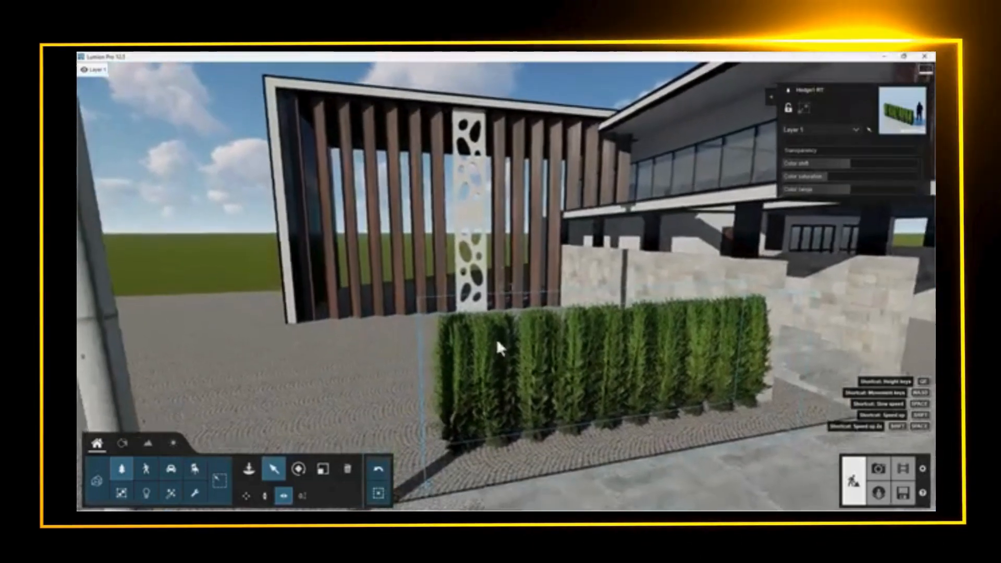
- Copy the hedge along the sidewalk to extend the row, and place another copy beyond the driveway's outer stone wall
{"action": "scroll", "coordinate": [498, 341], "scroll_direction": "down", "scroll_amount": 3}
{"action": "left_click_drag", "start_coordinate": [568, 366], "coordinate": [361, 388], "text": "alt"}
{"action": "right_click_drag", "start_coordinate": [361, 388], "coordinate": [354, 432]}
{"action": "key", "text": "d"}
{"action": "key", "text": "d"}
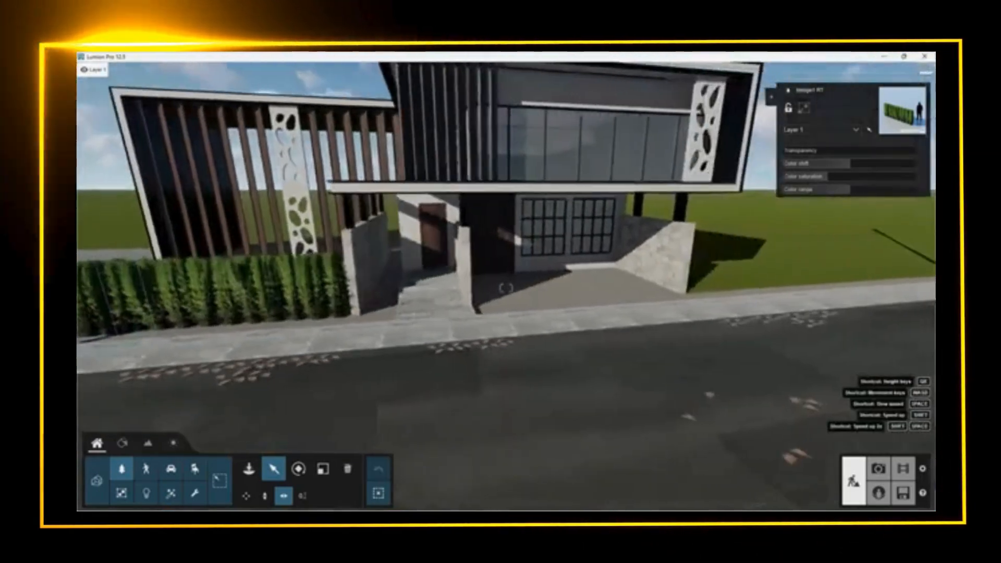
{"action": "key", "text": "d"}
{"action": "right_click_drag", "start_coordinate": [333, 274], "coordinate": [282, 284]}
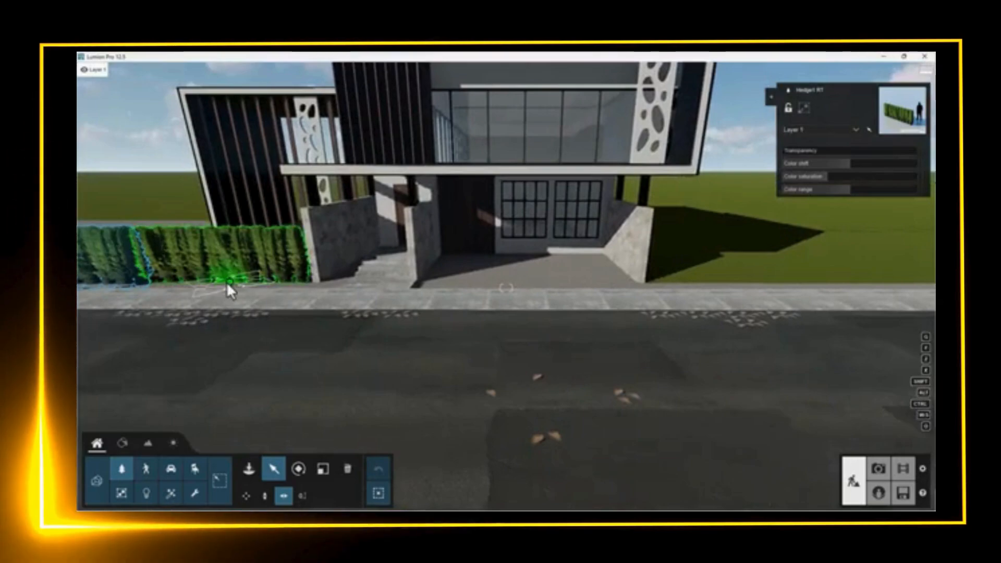
{"action": "left_click_drag", "start_coordinate": [229, 284], "coordinate": [721, 284], "text": "alt"}
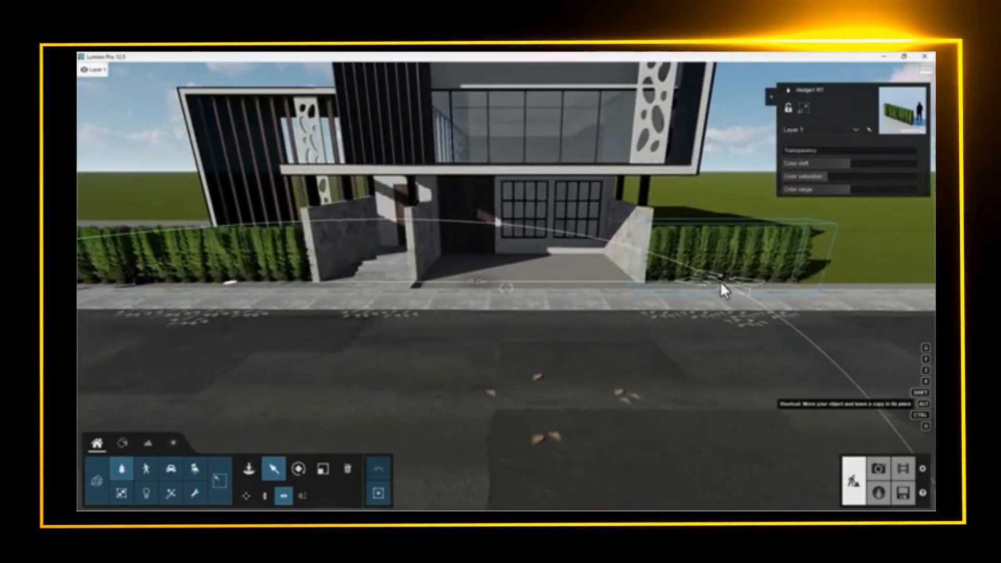
{"action": "key", "text": "s"}
{"action": "right_click_drag", "start_coordinate": [741, 282], "coordinate": [741, 221]}
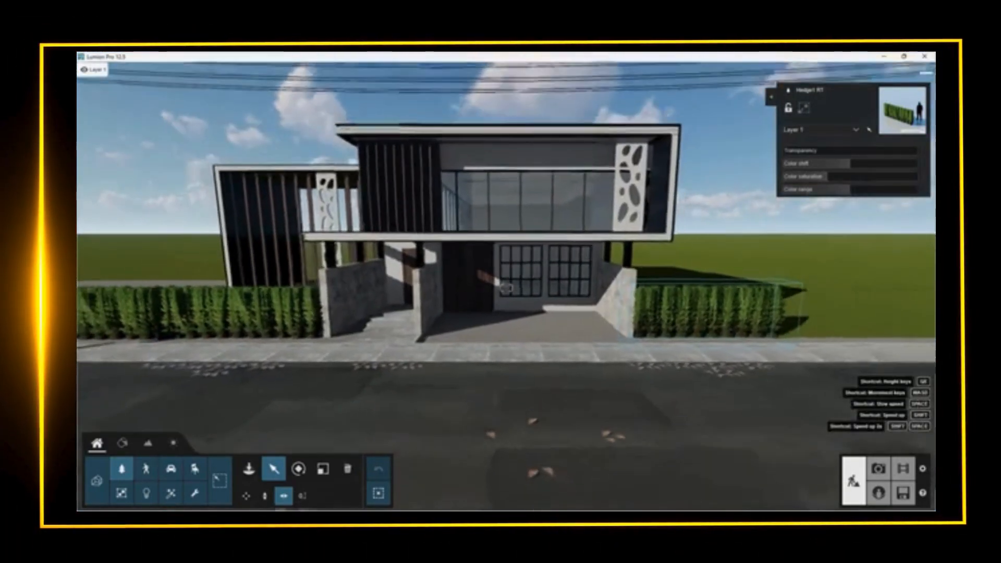
- Check the hedges in the saved 2 - Photo view and return to building the scene
{"action": "left_click", "coordinate": [879, 468]}
{"action": "left_click", "coordinate": [217, 441]}
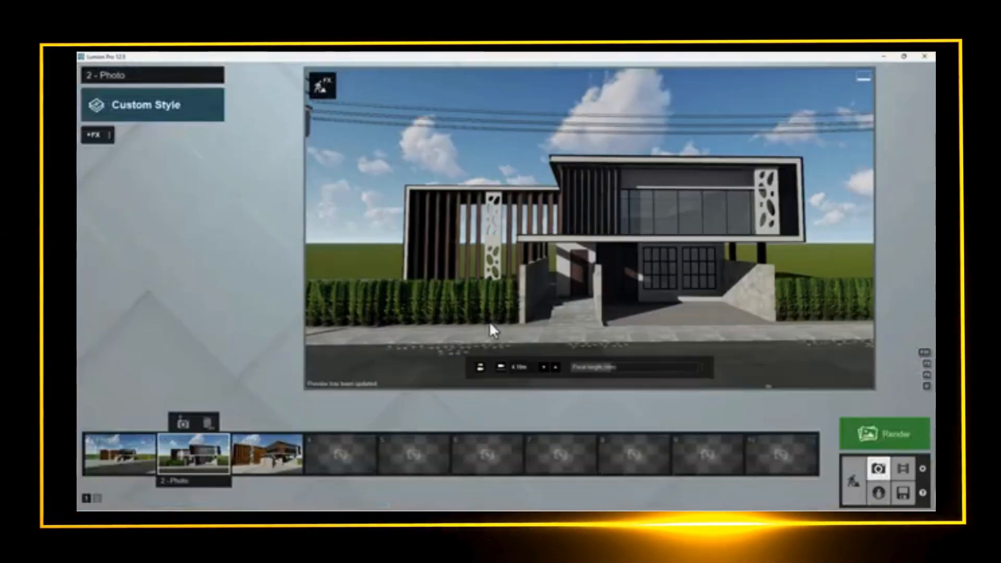
{"action": "left_click", "coordinate": [852, 478]}
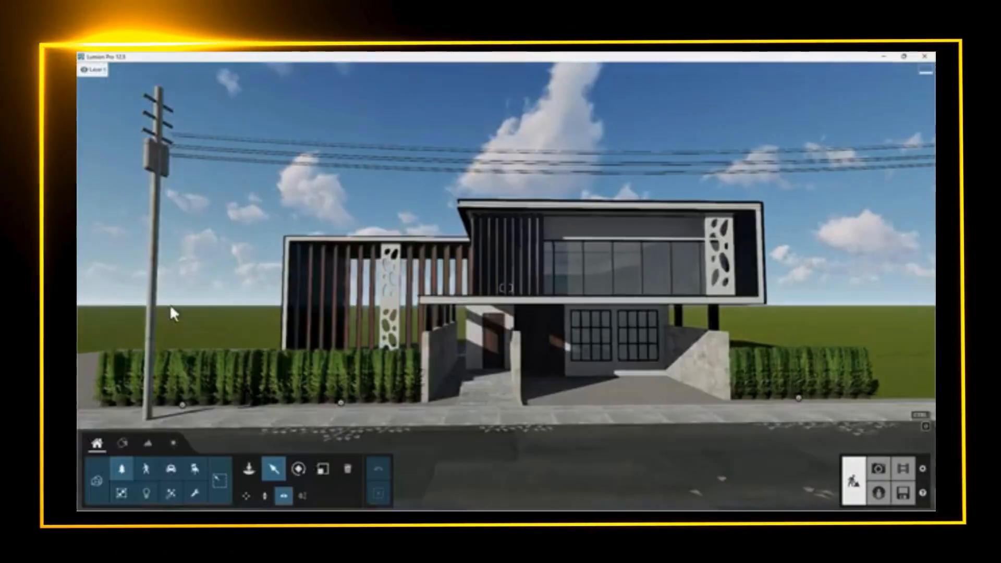
- Place an ArecaPalm 002 from the palm collections on the paving behind the front hedge
{"action": "left_click", "coordinate": [221, 478]}
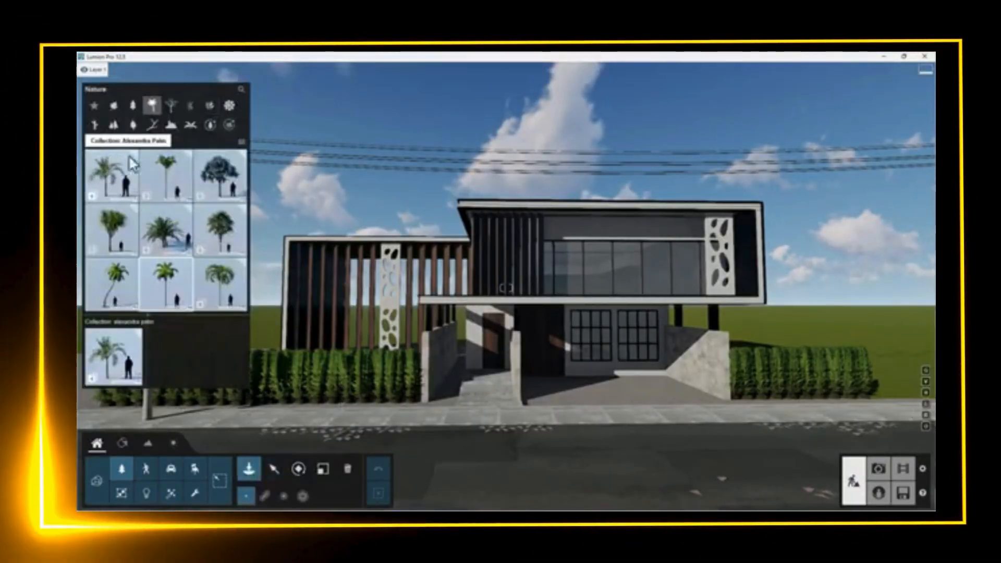
{"action": "left_click", "coordinate": [162, 197]}
{"action": "left_click", "coordinate": [201, 196]}
{"action": "right_click_drag", "start_coordinate": [325, 334], "coordinate": [477, 312]}
{"action": "key", "text": "a"}
{"action": "left_click", "coordinate": [484, 307]}
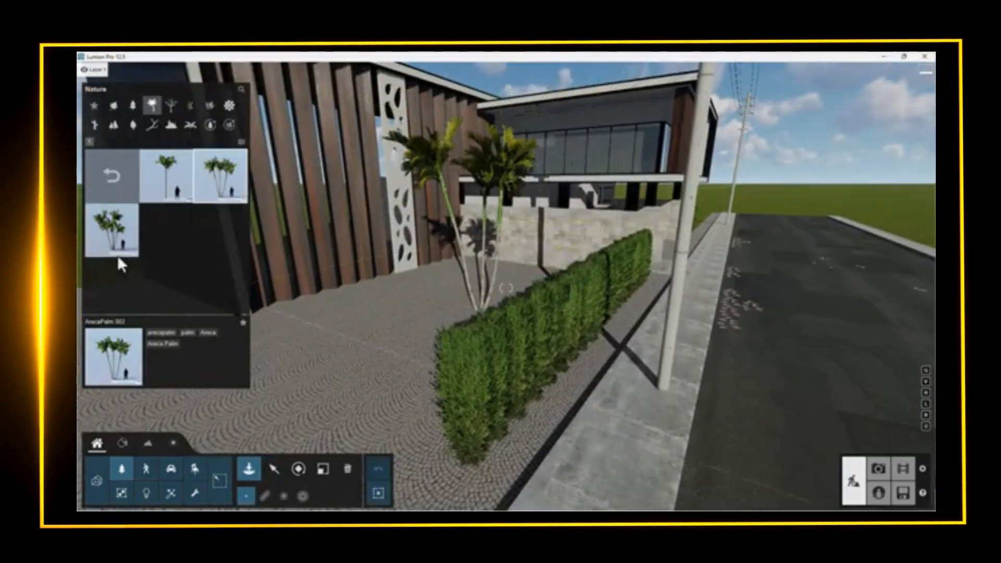
- Place a CurlyPalm L2 from the Curly Palm collection beside the entrance steps, just inside the stone wall
{"action": "left_click", "coordinate": [147, 195]}
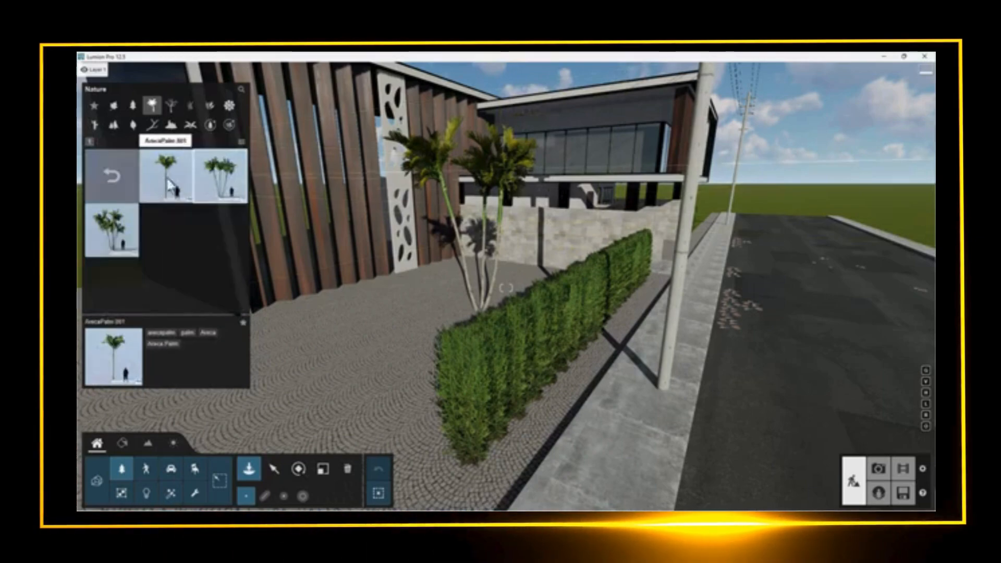
{"action": "left_click", "coordinate": [120, 179]}
{"action": "left_click", "coordinate": [204, 307]}
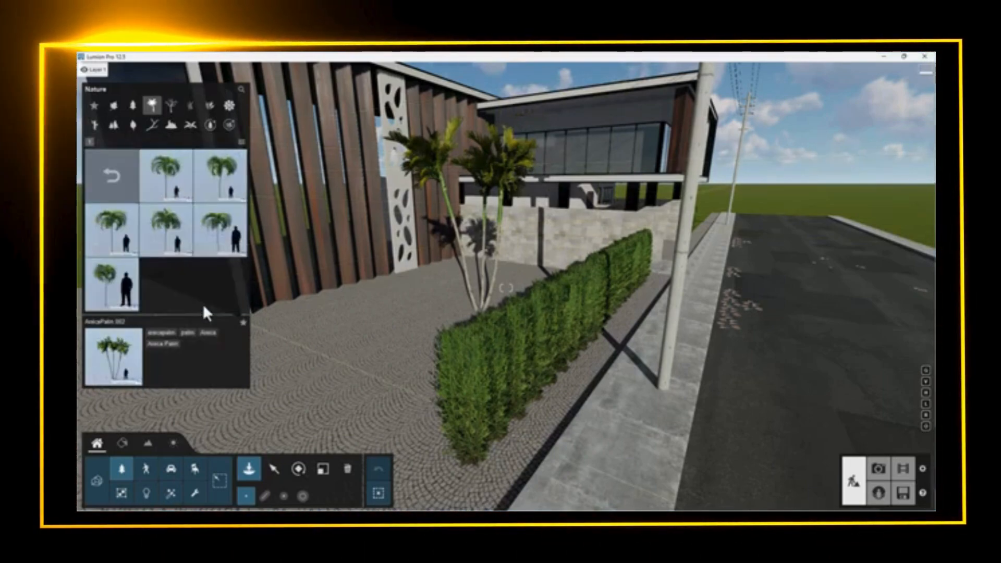
{"action": "left_click", "coordinate": [133, 250]}
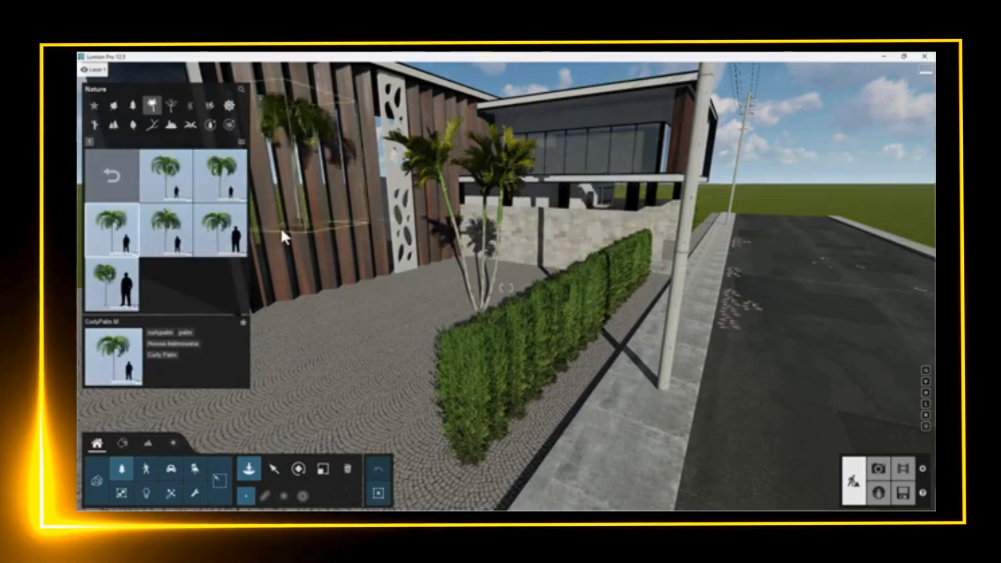
{"action": "left_click", "coordinate": [220, 189]}
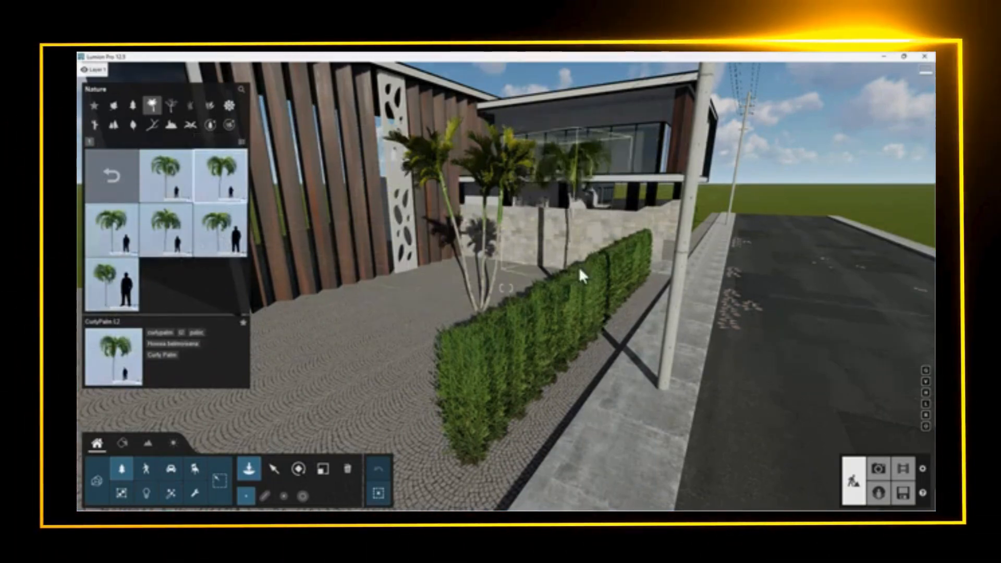
{"action": "left_click", "coordinate": [579, 267]}
{"action": "right_click_drag", "start_coordinate": [579, 267], "coordinate": [670, 190]}
{"action": "key", "text": "e"}
{"action": "key", "text": "w"}
{"action": "mouse_move", "coordinate": [506, 287]}
{"action": "right_mouse_down"}
{"action": "mouse_move", "coordinate": [526, 263]}
{"action": "mouse_move", "coordinate": [312, 303]}
{"action": "mouse_move", "coordinate": [516, 279]}
{"action": "mouse_move", "coordinate": [513, 269]}
{"action": "right_mouse_up"}
{"action": "key", "text": "w"}
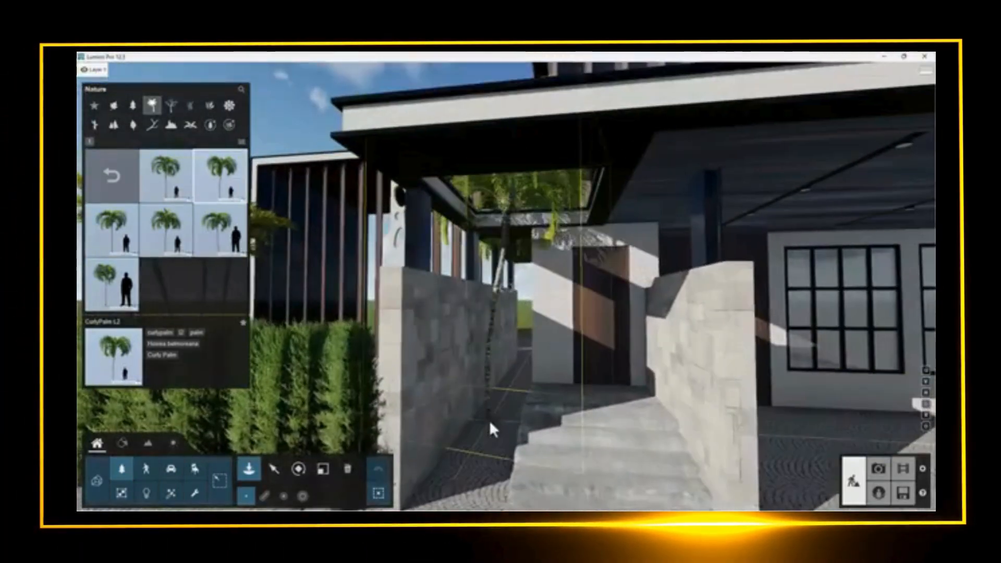
{"action": "left_click", "coordinate": [490, 447]}
- Enlarge the curly palm beside the entrance steps and adjust its position, and return to placing nature objects
{"action": "left_click", "coordinate": [322, 469]}
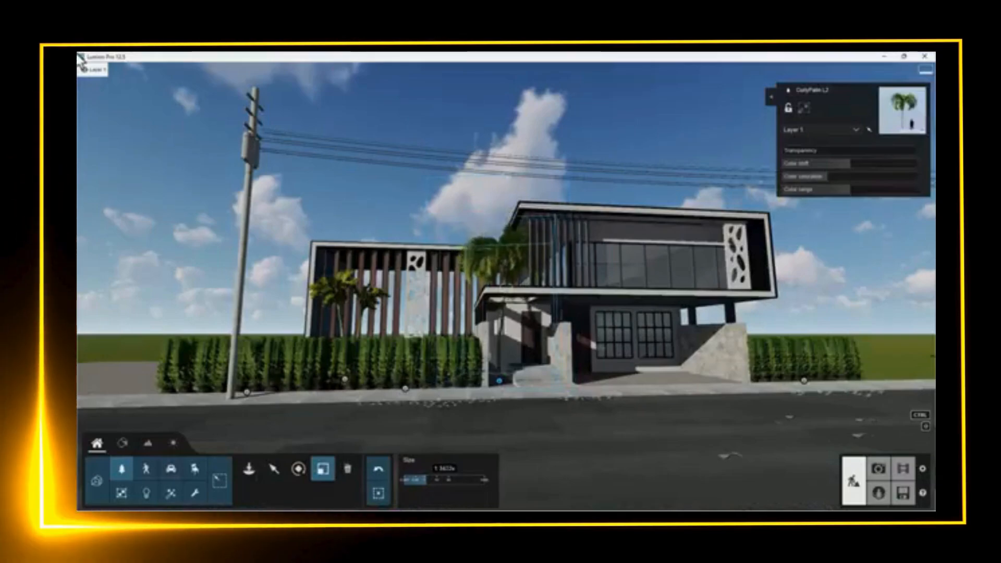
{"action": "right_click_drag", "start_coordinate": [527, 156], "coordinate": [542, 208]}
{"action": "key", "text": "w"}
{"action": "key", "text": "q"}
{"action": "key", "text": "q"}
{"action": "mouse_move", "coordinate": [506, 287]}
{"action": "right_mouse_down"}
{"action": "mouse_move", "coordinate": [507, 318]}
{"action": "mouse_move", "coordinate": [507, 296]}
{"action": "right_mouse_up"}
{"action": "key", "text": "s"}
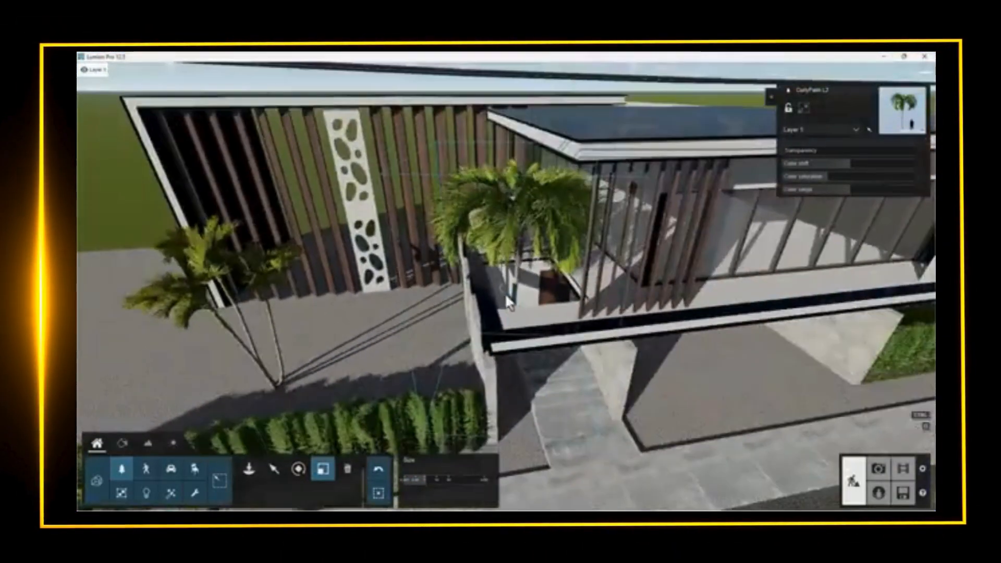
{"action": "left_click", "coordinate": [510, 391]}
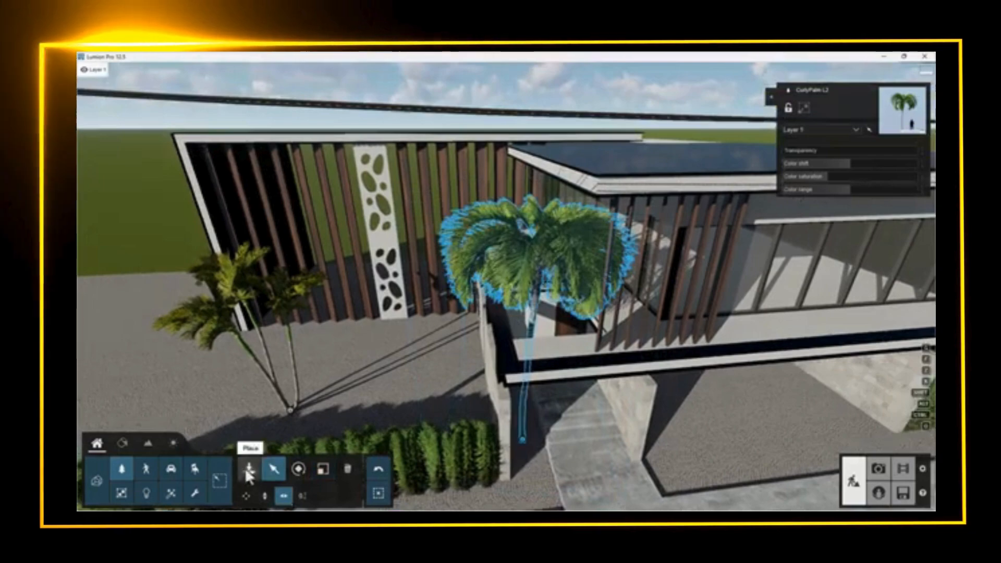
{"action": "left_click", "coordinate": [248, 469]}
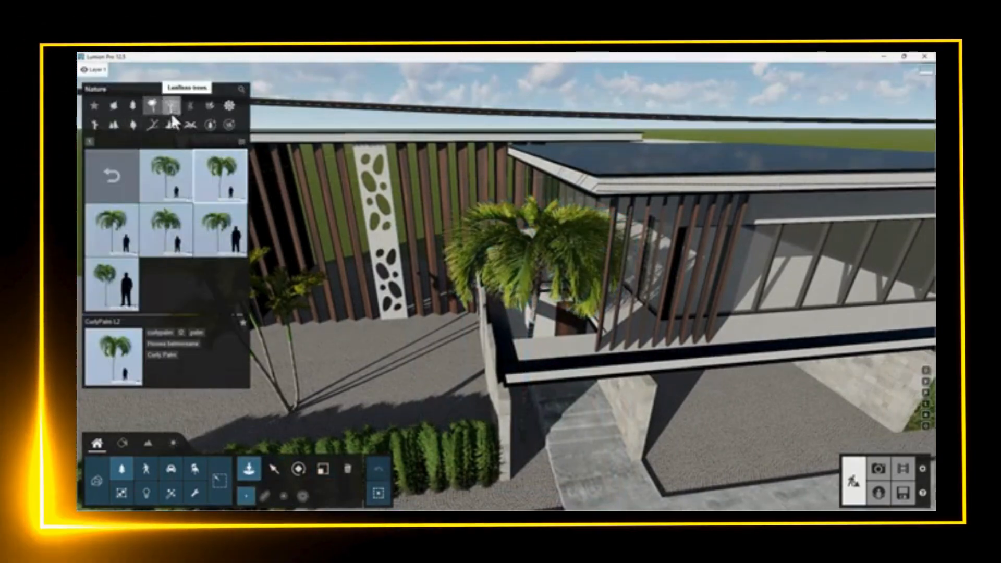
- Place a Cabbage Tree Group from the cabbage tree collection on the paving behind the street end of the front hedge
{"action": "left_click", "coordinate": [107, 174]}
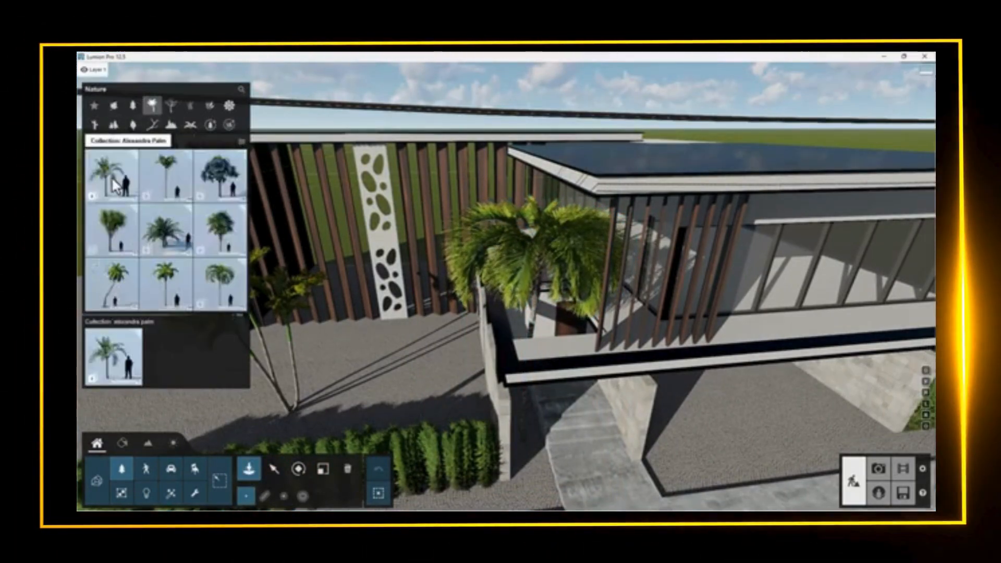
{"action": "left_click", "coordinate": [112, 229]}
{"action": "left_click", "coordinate": [112, 230]}
{"action": "scroll", "coordinate": [389, 339], "scroll_direction": "down", "scroll_amount": 5}
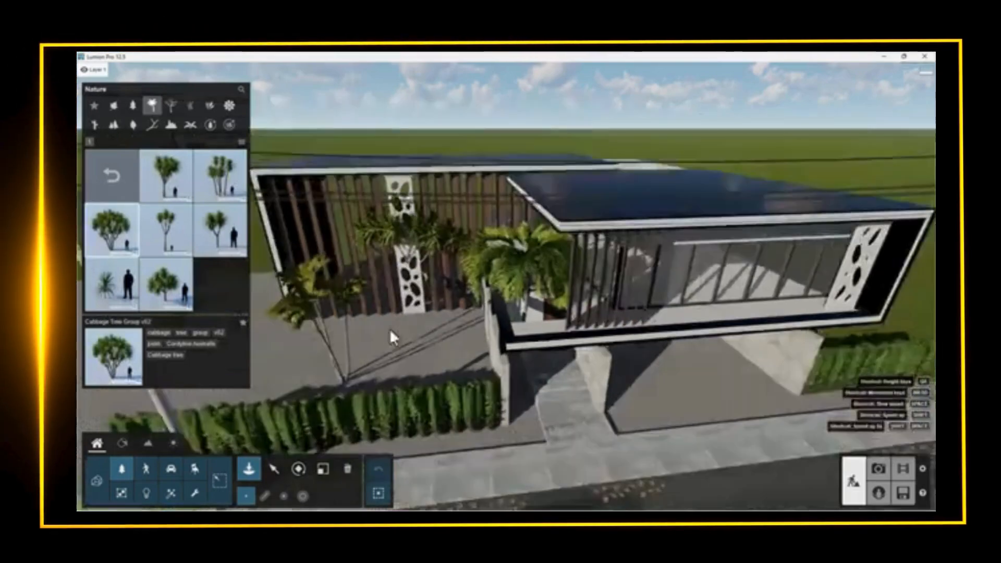
{"action": "right_click_drag", "start_coordinate": [390, 332], "coordinate": [393, 417]}
{"action": "left_click", "coordinate": [258, 440]}
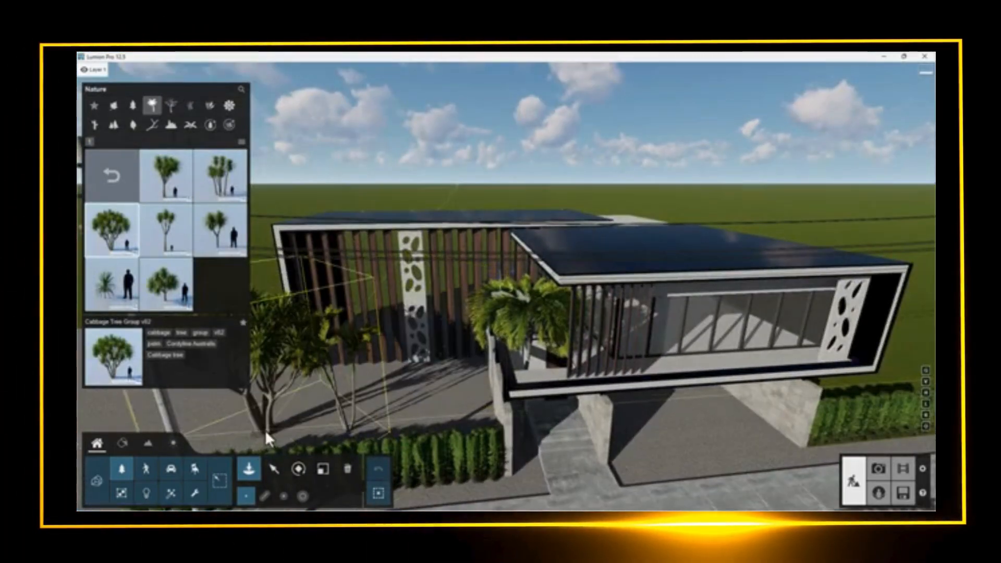
- Place a ChineseFanPalm L2 from the Chinese Fan Palm collection behind the slatted wall
{"action": "left_click", "coordinate": [133, 105]}
{"action": "left_click", "coordinate": [128, 289]}
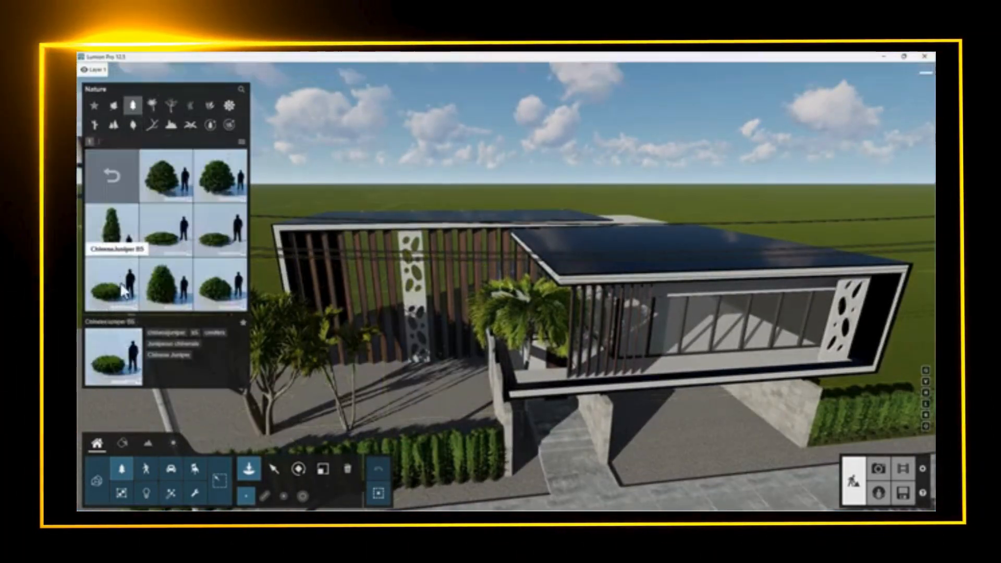
{"action": "left_click", "coordinate": [154, 105]}
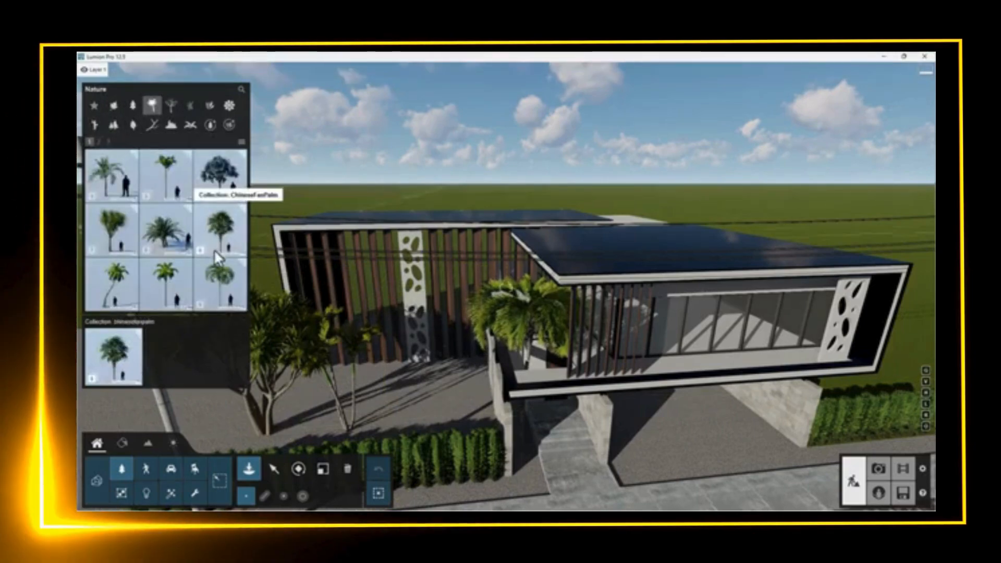
{"action": "left_click", "coordinate": [211, 245]}
{"action": "left_click", "coordinate": [219, 175]}
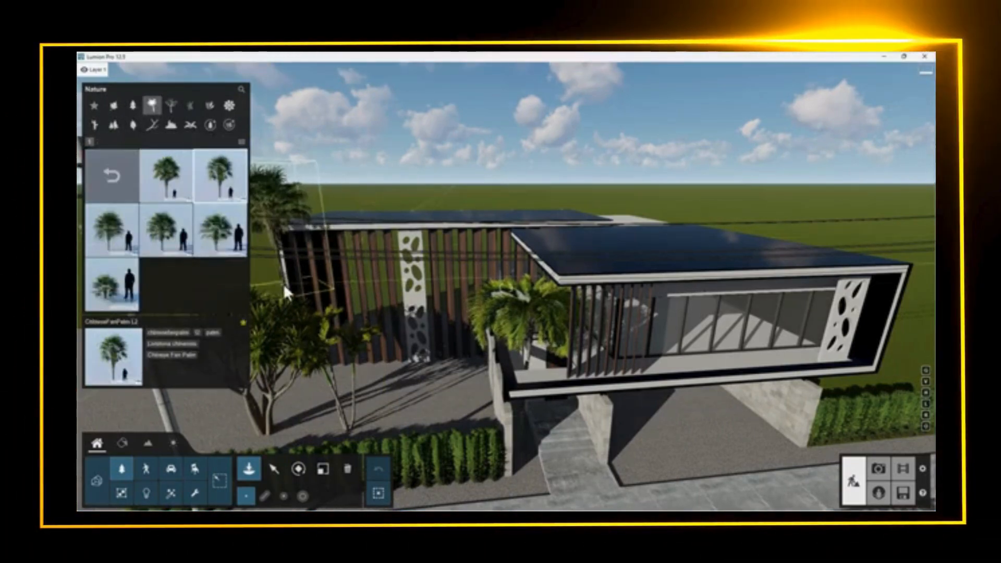
{"action": "right_click_drag", "start_coordinate": [334, 305], "coordinate": [360, 284]}
{"action": "left_click", "coordinate": [345, 336]}
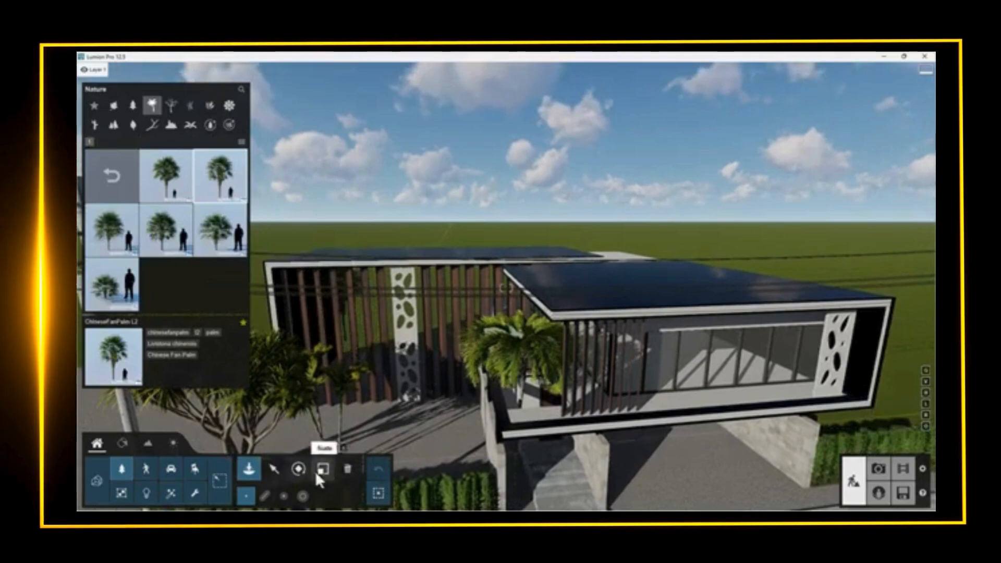
- Enlarge the Chinese fan palm behind the slatted wall and adjust its position slightly
{"action": "left_click", "coordinate": [322, 469]}
{"action": "left_click_drag", "start_coordinate": [427, 480], "coordinate": [425, 477]}
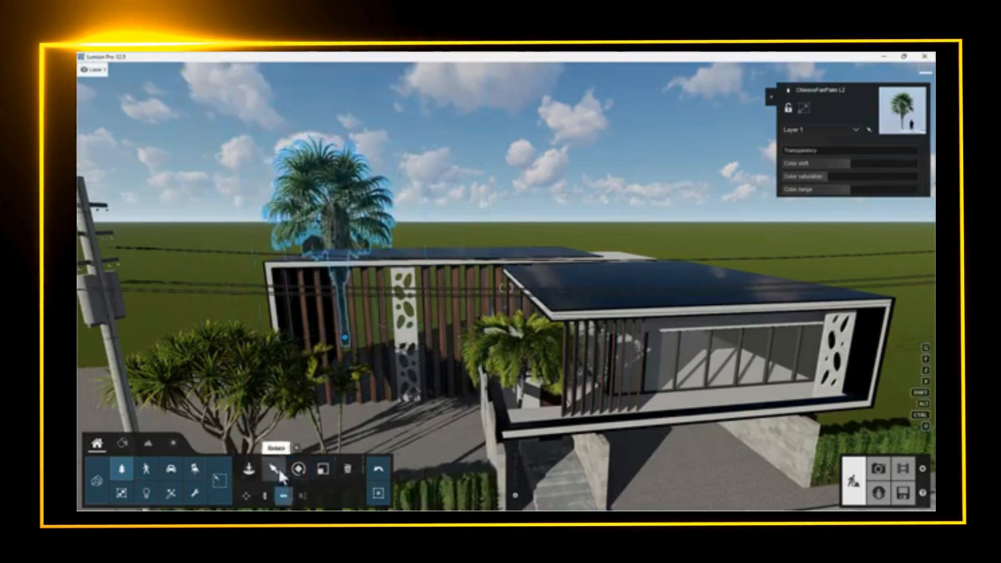
{"action": "left_click", "coordinate": [274, 468]}
{"action": "left_click", "coordinate": [345, 338]}
{"action": "left_click_drag", "start_coordinate": [354, 335], "coordinate": [351, 333]}
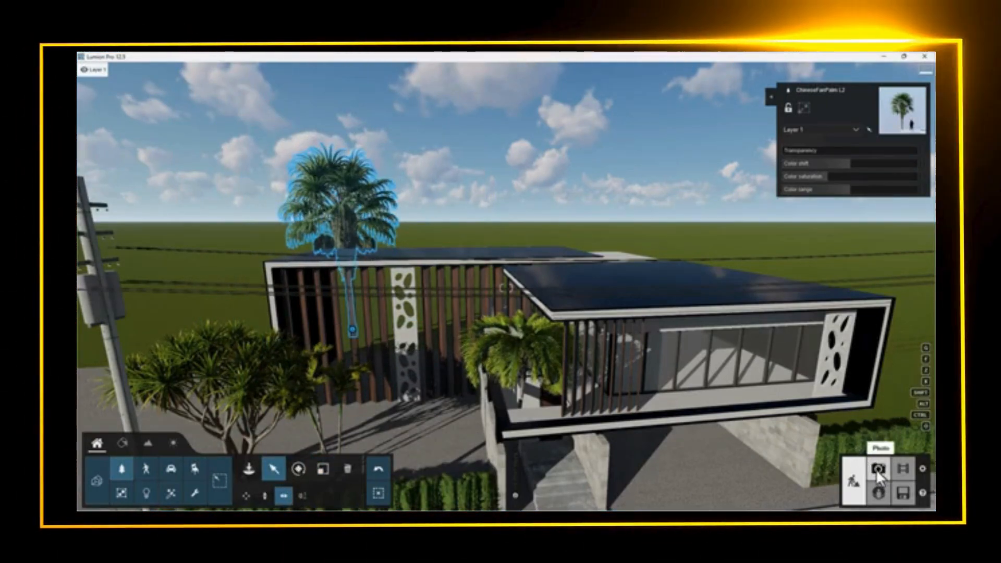
- Check the planting in the saved 2 - Photo view and return to editing scene objects
{"action": "left_click", "coordinate": [877, 470]}
{"action": "left_click", "coordinate": [196, 464]}
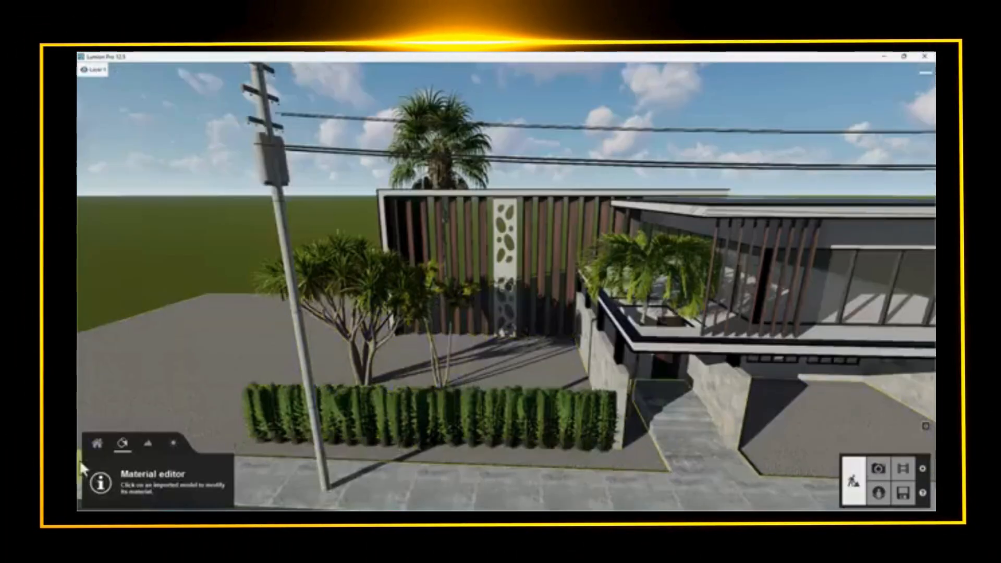
{"action": "left_click", "coordinate": [97, 443]}
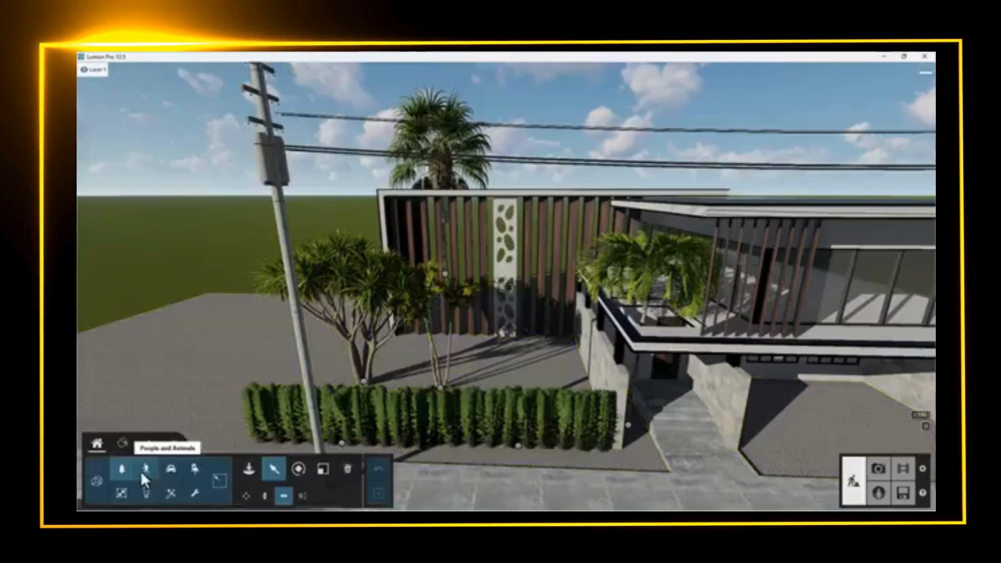
- Move the ArecaPalm 002 along the front hedge towards the entrance and start scaling it
{"action": "left_click", "coordinate": [440, 387]}
{"action": "left_click_drag", "start_coordinate": [444, 390], "coordinate": [476, 386]}
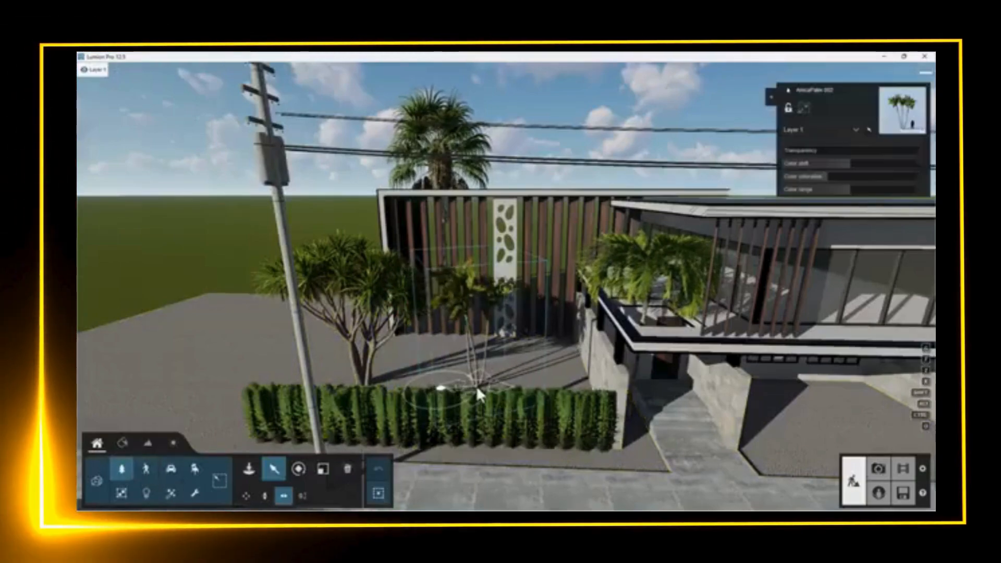
{"action": "left_click", "coordinate": [322, 469]}
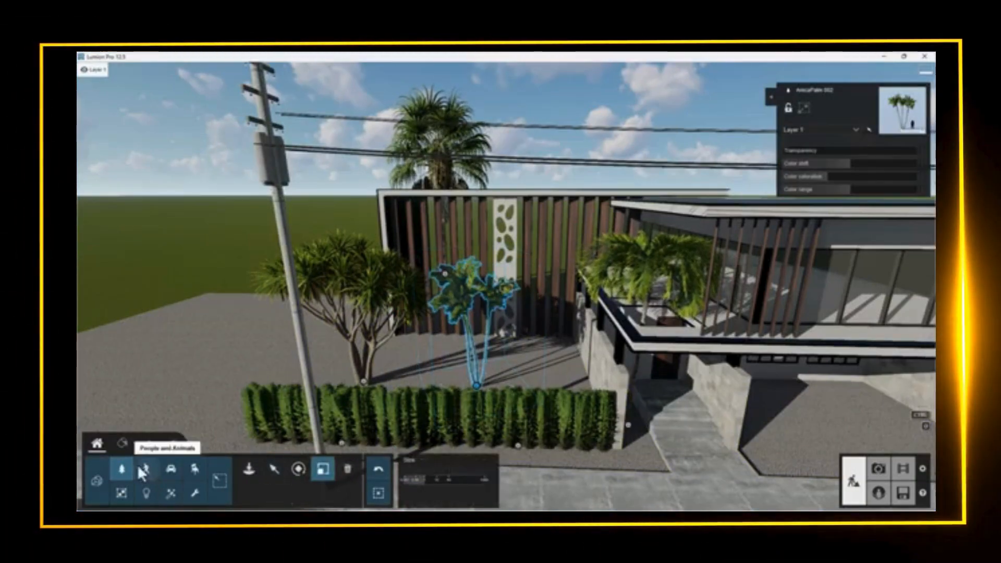
- Place an Alexandra Palm Group v1 behind the front hedge and delete the areca palm beside it
{"action": "left_click", "coordinate": [249, 469]}
{"action": "left_click", "coordinate": [126, 180]}
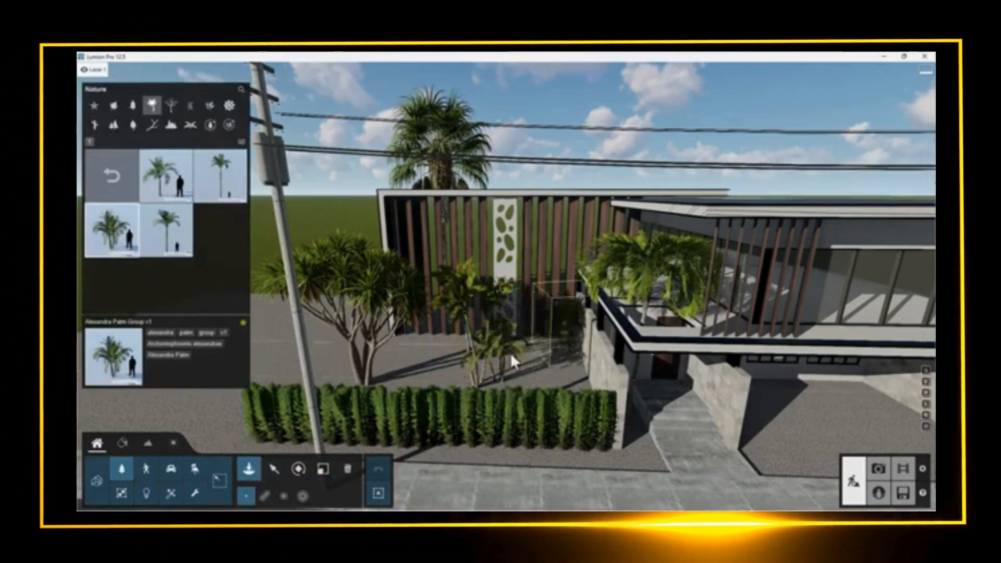
{"action": "left_click", "coordinate": [347, 469]}
{"action": "left_click", "coordinate": [476, 382]}
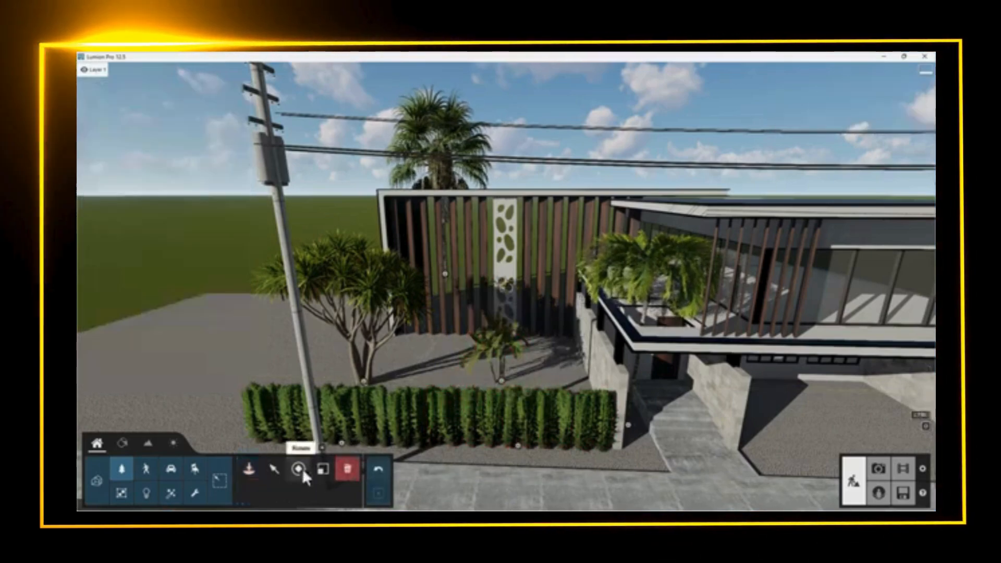
- Enlarge the Alexandra palm group and position it behind the hedge, in front of the perforated wall panel
{"action": "left_click", "coordinate": [273, 469]}
{"action": "left_click", "coordinate": [478, 384]}
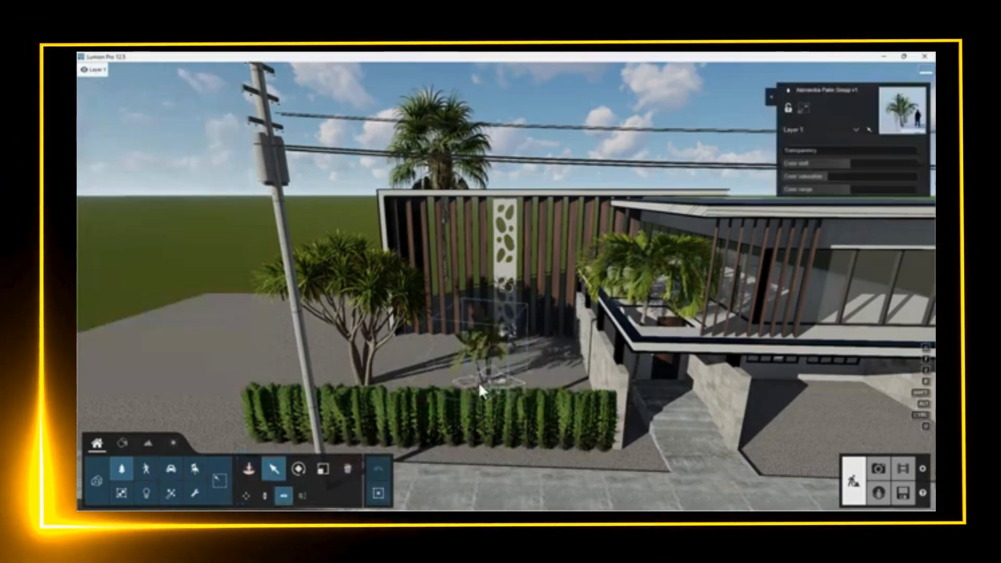
{"action": "left_click", "coordinate": [323, 468]}
{"action": "left_click_drag", "start_coordinate": [483, 486], "coordinate": [485, 485]}
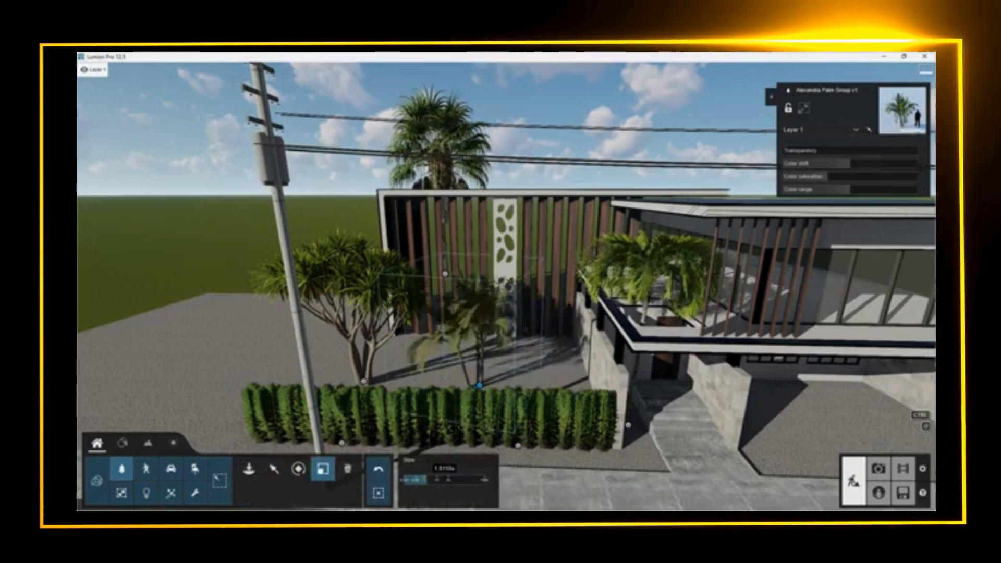
{"action": "left_click", "coordinate": [274, 468]}
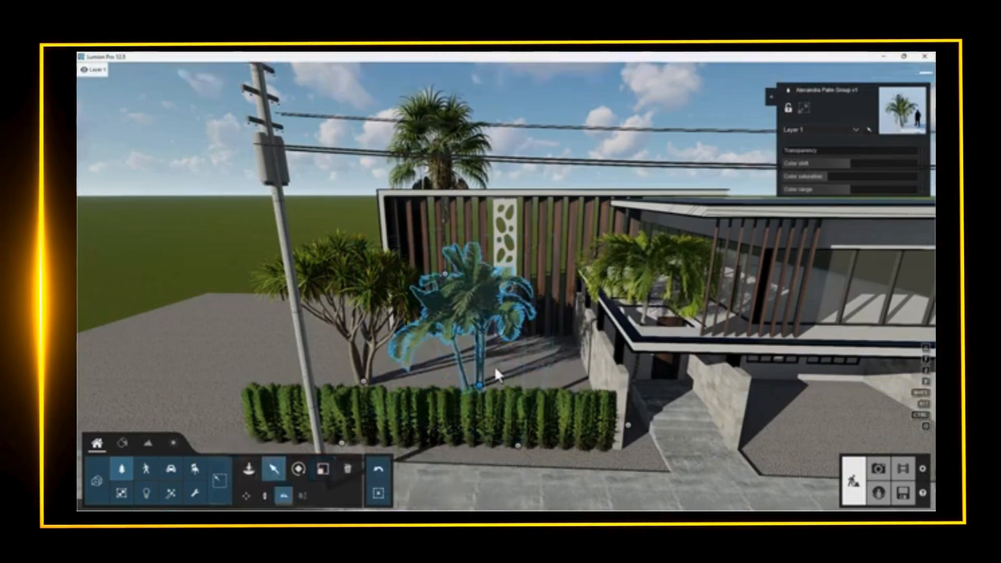
{"action": "left_click_drag", "start_coordinate": [478, 386], "coordinate": [502, 389]}
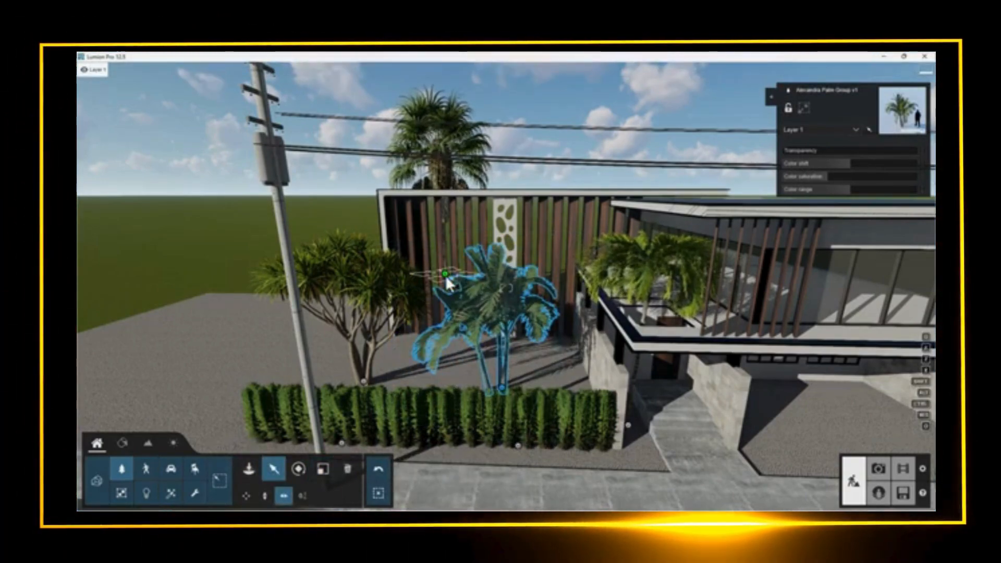
- Shift the Chinese fan palm closer to the perforated panel behind the slatted wall and enlarge it
{"action": "left_click_drag", "start_coordinate": [446, 275], "coordinate": [463, 265]}
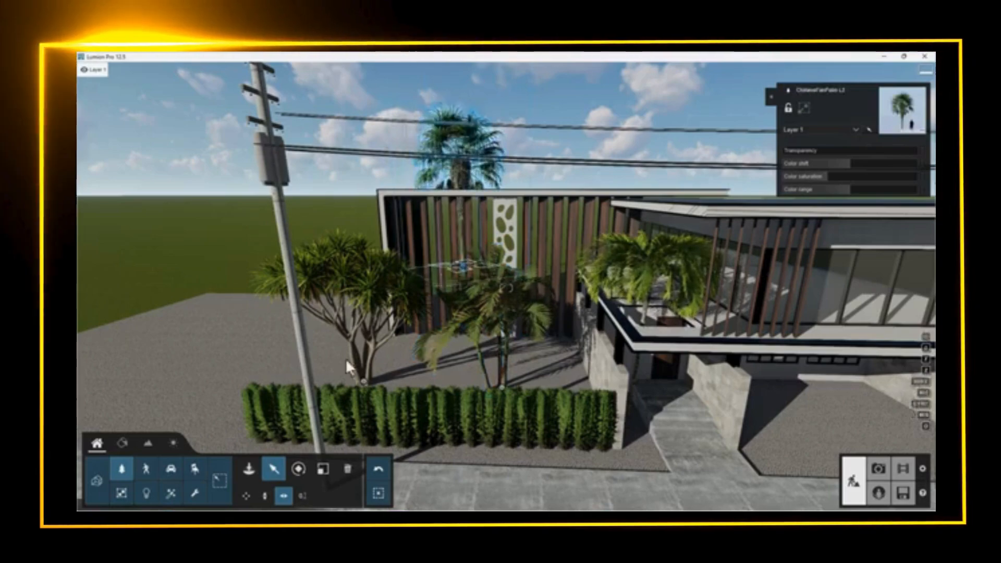
{"action": "left_click", "coordinate": [323, 469]}
{"action": "left_click_drag", "start_coordinate": [420, 480], "coordinate": [430, 477]}
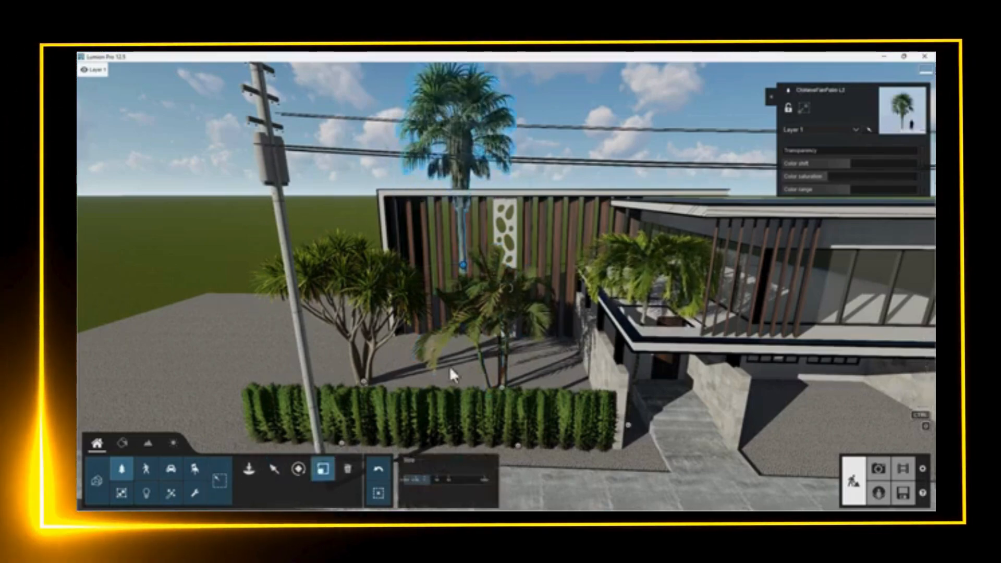
- Place an American Beech HQ tree on the open paving beside the slatted wall, enlarge it and adjust its position
{"action": "left_click", "coordinate": [249, 469]}
{"action": "key", "text": "a"}
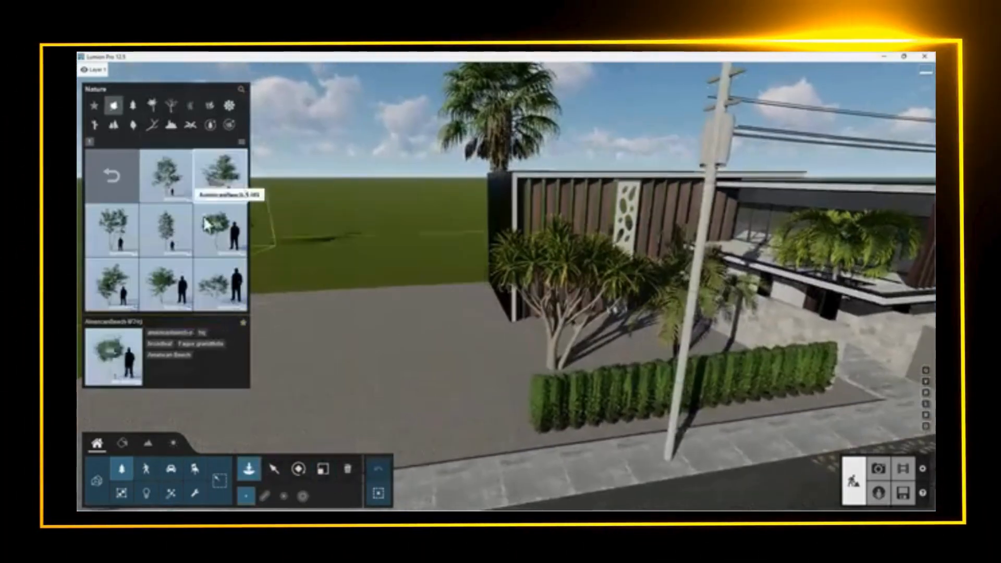
{"action": "left_click", "coordinate": [321, 471]}
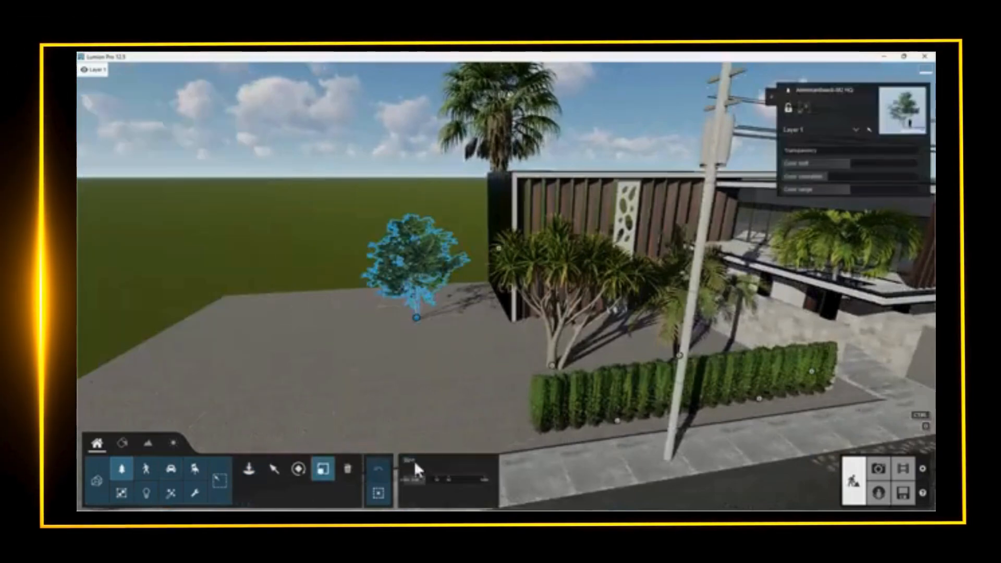
{"action": "left_click_drag", "start_coordinate": [430, 477], "coordinate": [439, 477]}
{"action": "left_click", "coordinate": [274, 469]}
{"action": "mouse_move", "coordinate": [416, 317]}
{"action": "left_mouse_down"}
{"action": "mouse_move", "coordinate": [394, 291]}
{"action": "mouse_move", "coordinate": [403, 331]}
{"action": "left_mouse_up"}
- Copy the American beech to the far side of the house
{"action": "key", "text": "s"}
{"action": "right_click_drag", "start_coordinate": [454, 354], "coordinate": [340, 298]}
{"action": "left_click_drag", "start_coordinate": [317, 293], "coordinate": [495, 289], "text": "alt"}
- Check the new trees in the saved 2 - Photo view and return to building the scene
{"action": "left_click", "coordinate": [878, 469]}
{"action": "left_click", "coordinate": [198, 442]}
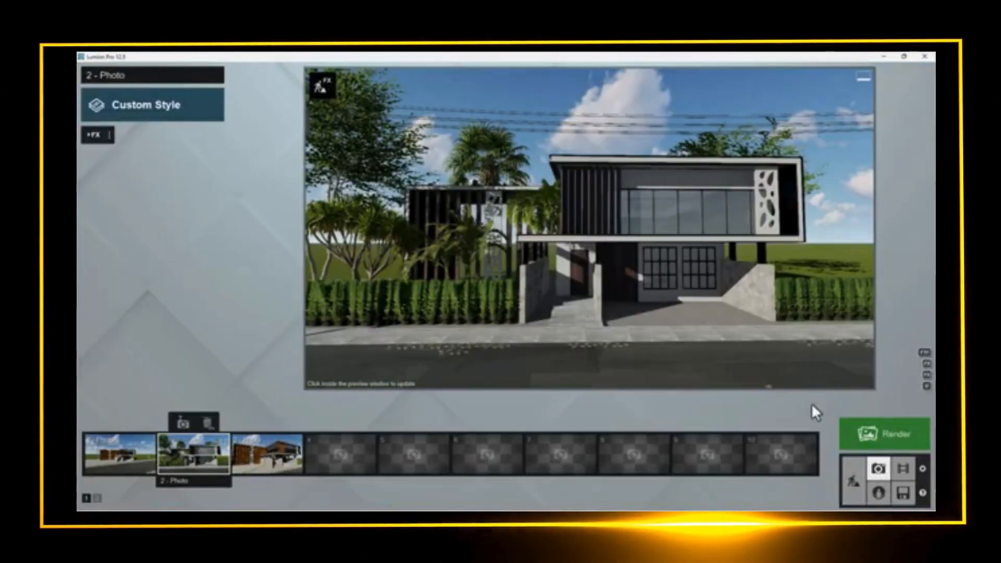
{"action": "left_click", "coordinate": [853, 480]}
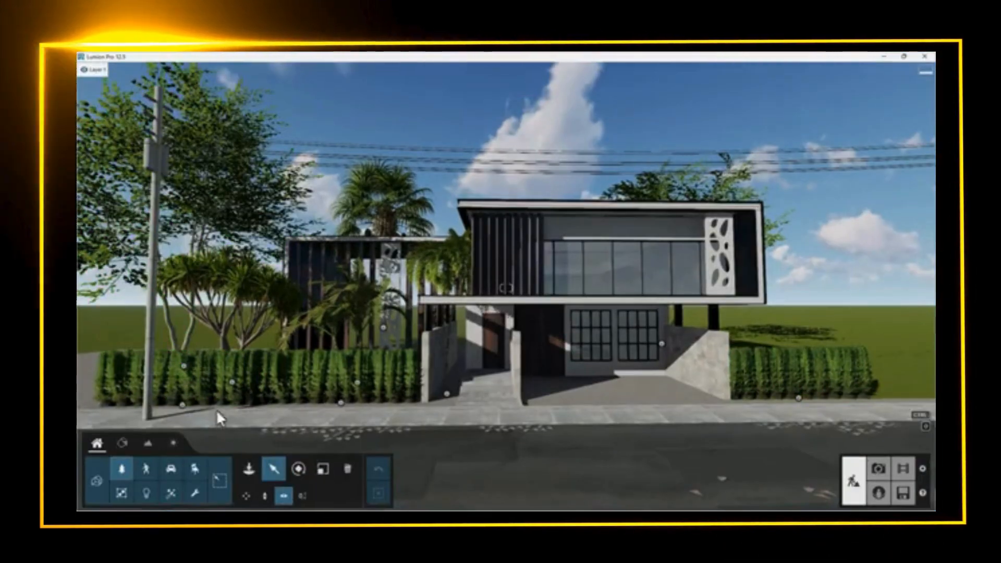
- Reposition the American beeches on both sides of the house and copy the Alexandra palm group behind the hedge beyond the driveway
{"action": "left_click_drag", "start_coordinate": [183, 364], "coordinate": [758, 357]}
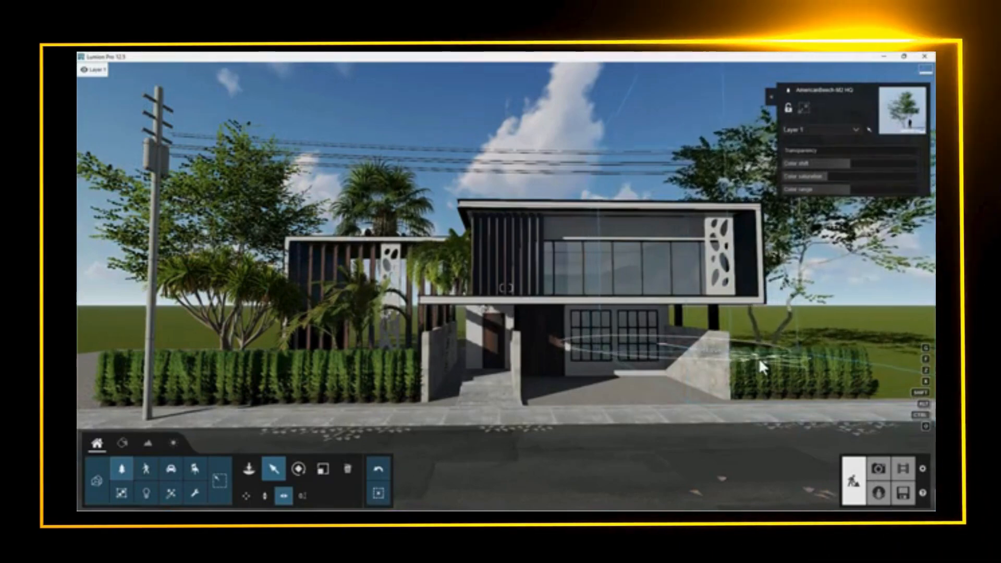
{"action": "left_click_drag", "start_coordinate": [356, 380], "coordinate": [787, 381]}
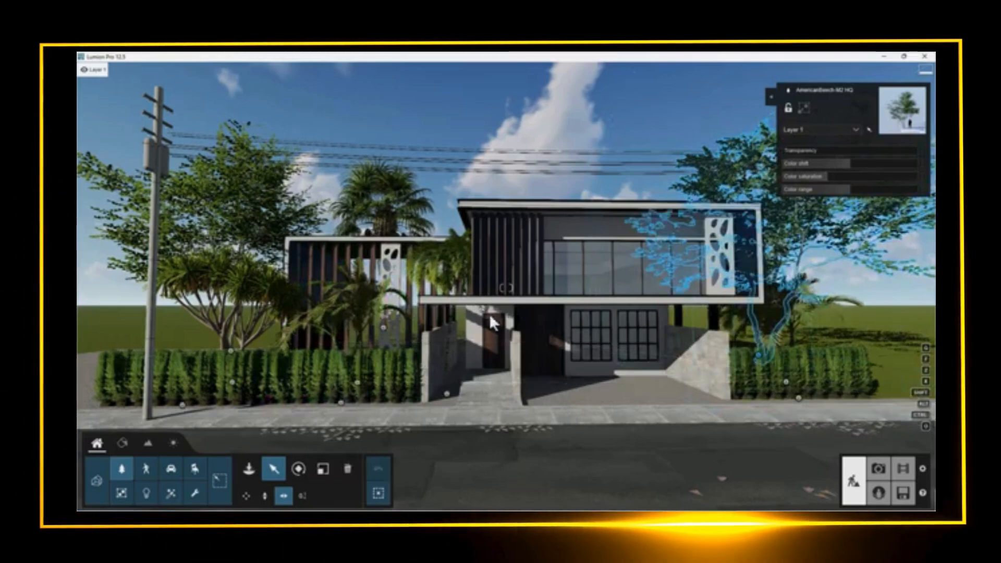
- Raise the reflectivity of the upper-floor window glass to its maximum and save the material
{"action": "left_click", "coordinate": [122, 443]}
{"action": "left_click", "coordinate": [569, 255]}
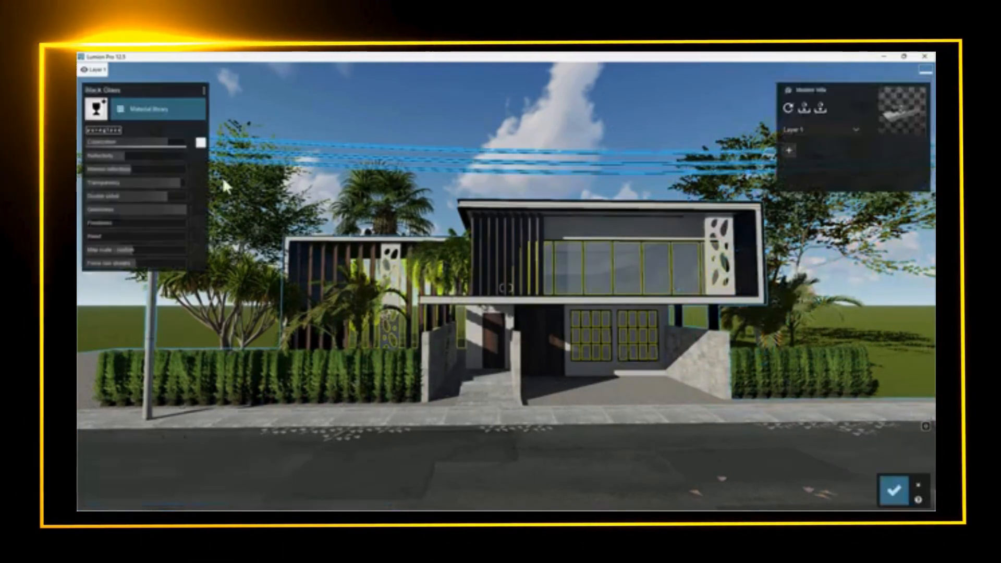
{"action": "left_click_drag", "start_coordinate": [130, 144], "coordinate": [212, 143]}
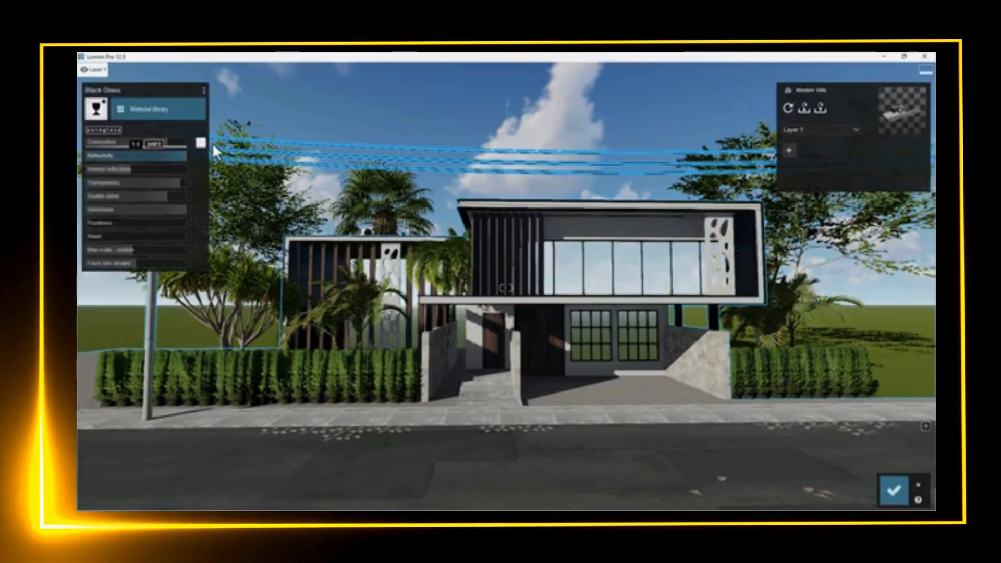
{"action": "left_click", "coordinate": [893, 490]}
- Place the SUV HD 005 from the second page of SUVs on the driveway beside the entrance wall
{"action": "left_click", "coordinate": [97, 443]}
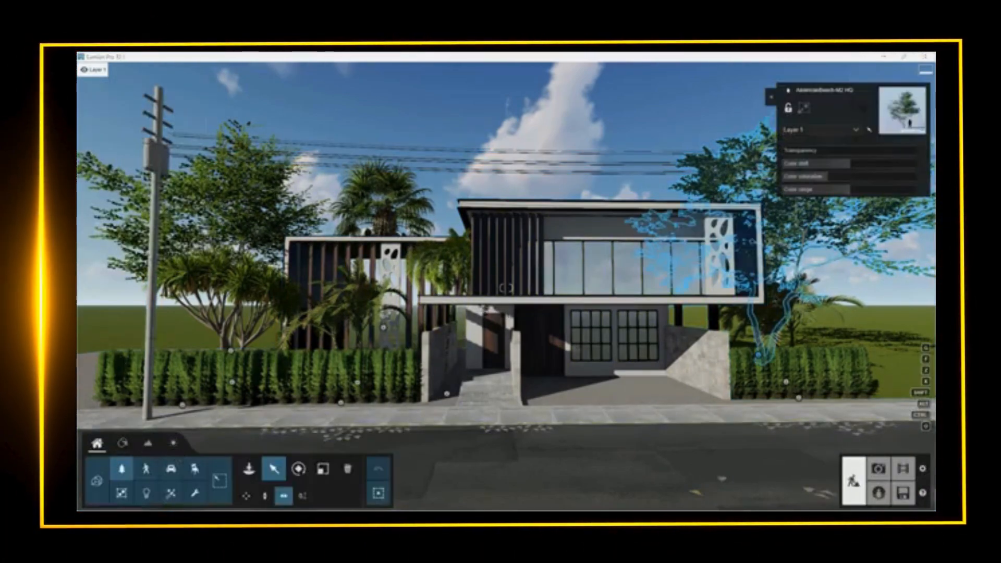
{"action": "left_click", "coordinate": [171, 469]}
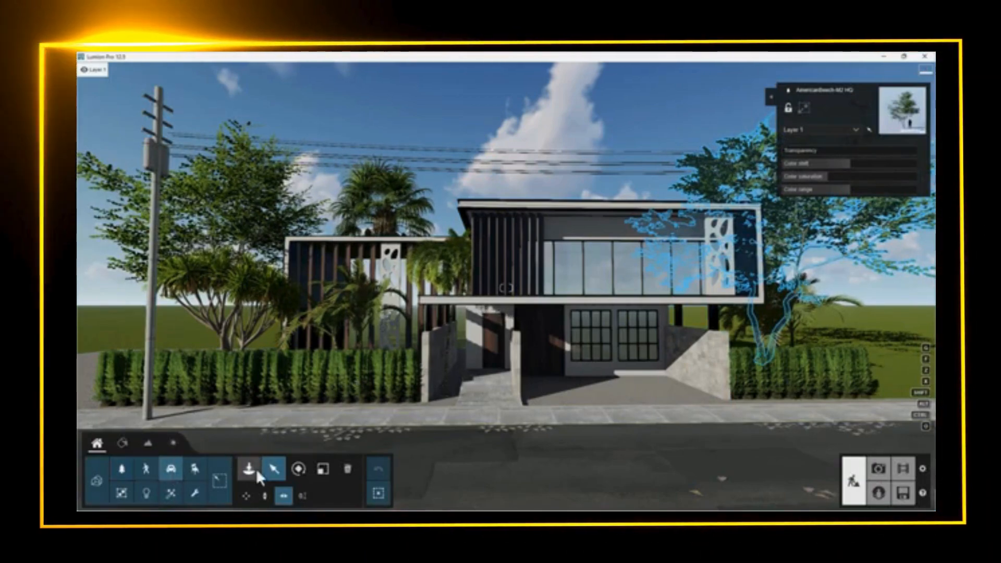
{"action": "left_click", "coordinate": [251, 468]}
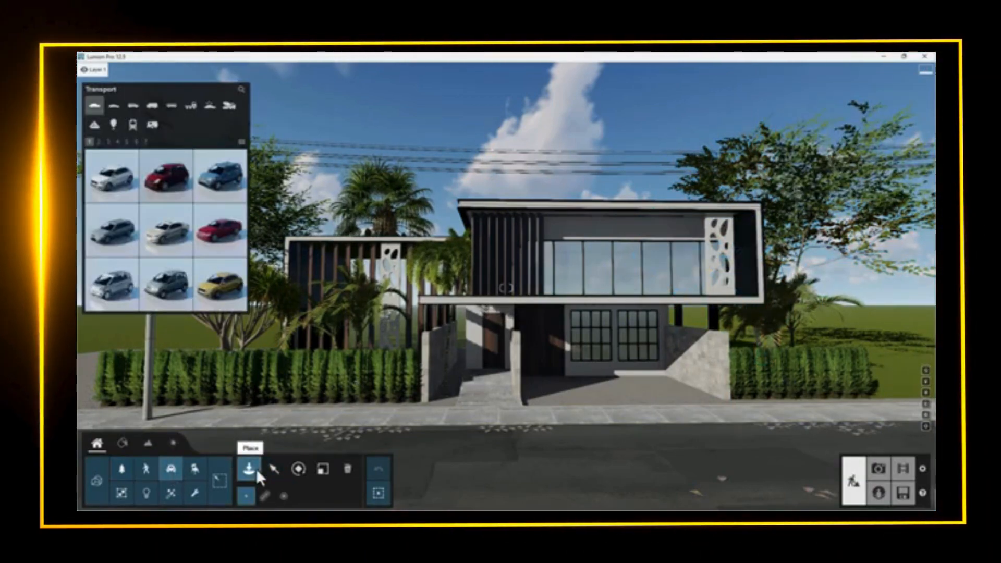
{"action": "left_click", "coordinate": [96, 142]}
{"action": "left_click", "coordinate": [133, 105]}
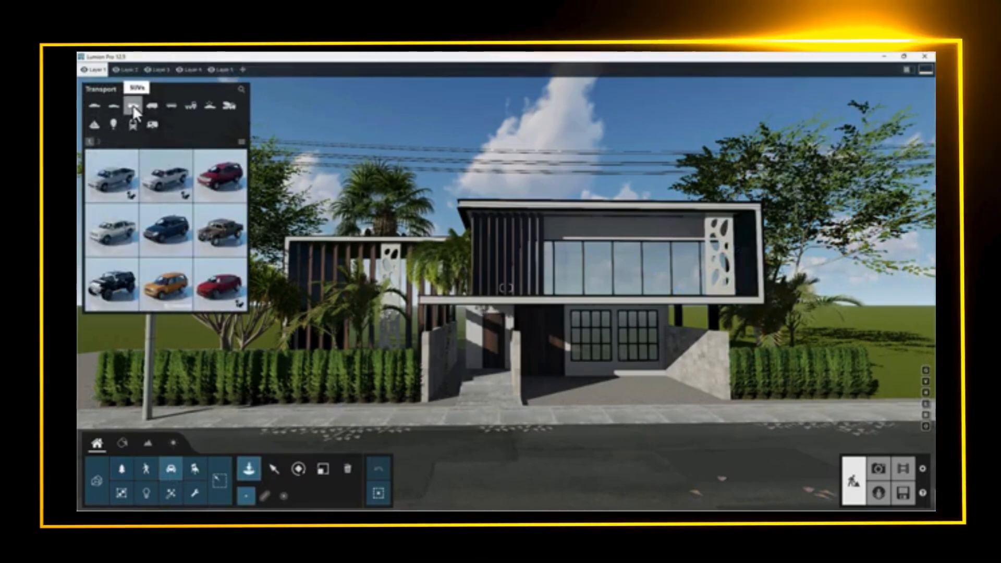
{"action": "left_click", "coordinate": [98, 142]}
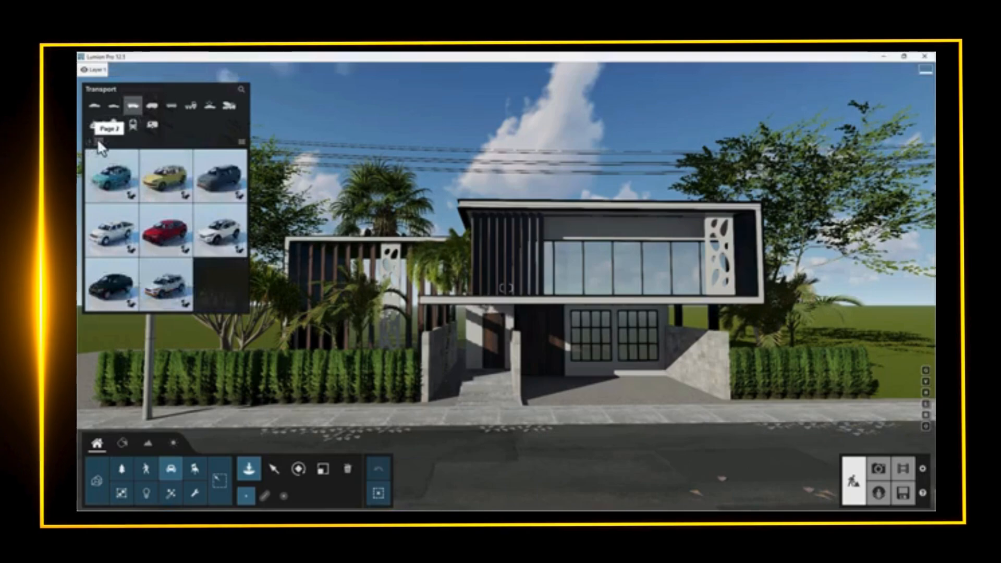
{"action": "left_click", "coordinate": [149, 178]}
{"action": "left_click", "coordinate": [220, 175]}
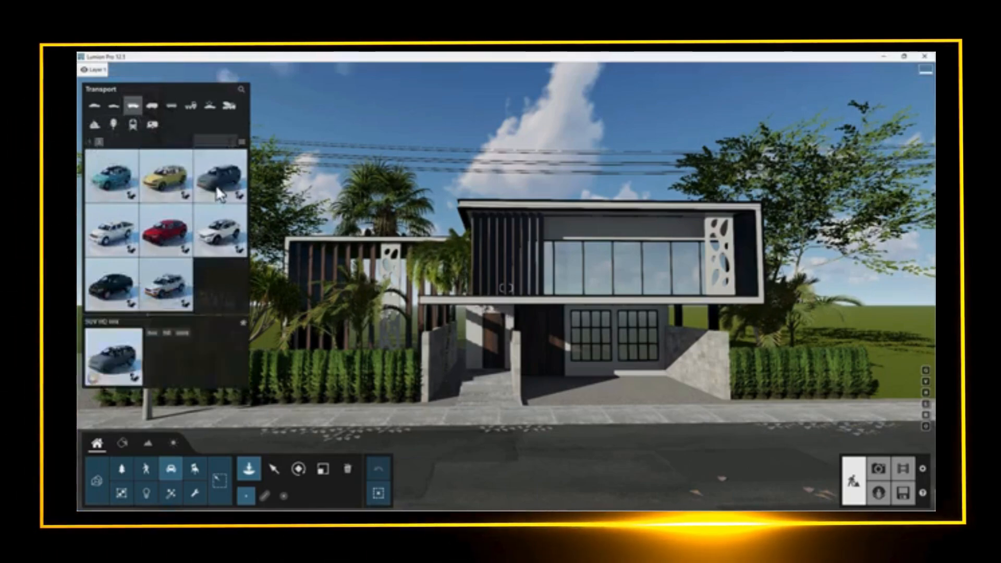
{"action": "left_click", "coordinate": [549, 393]}
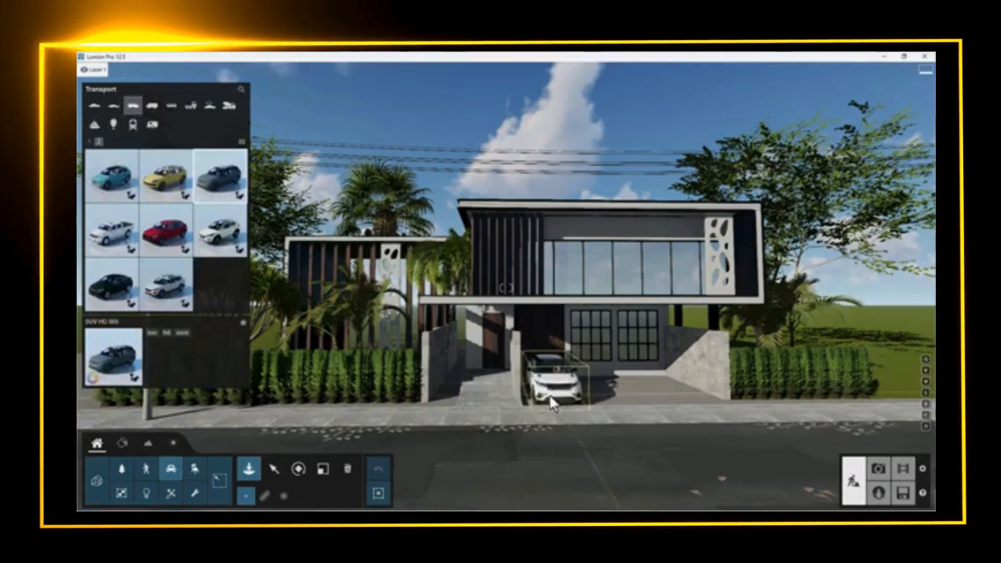
- Select the white SUV on the driveway and hide its driver
{"action": "left_click", "coordinate": [274, 469]}
{"action": "right_click_drag", "start_coordinate": [505, 276], "coordinate": [510, 318]}
{"action": "key", "text": "w"}
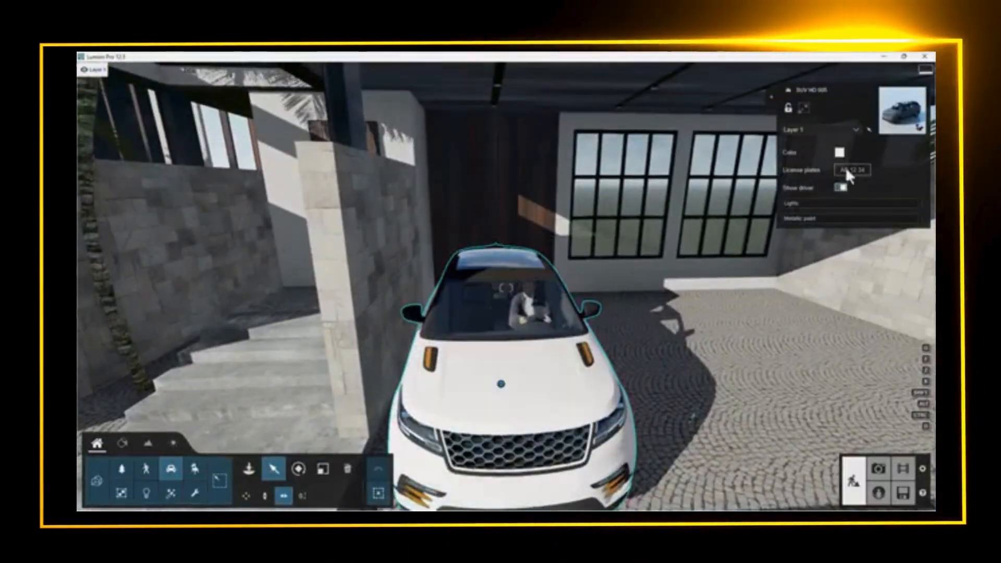
{"action": "left_click", "coordinate": [840, 187]}
{"action": "key", "text": "d"}
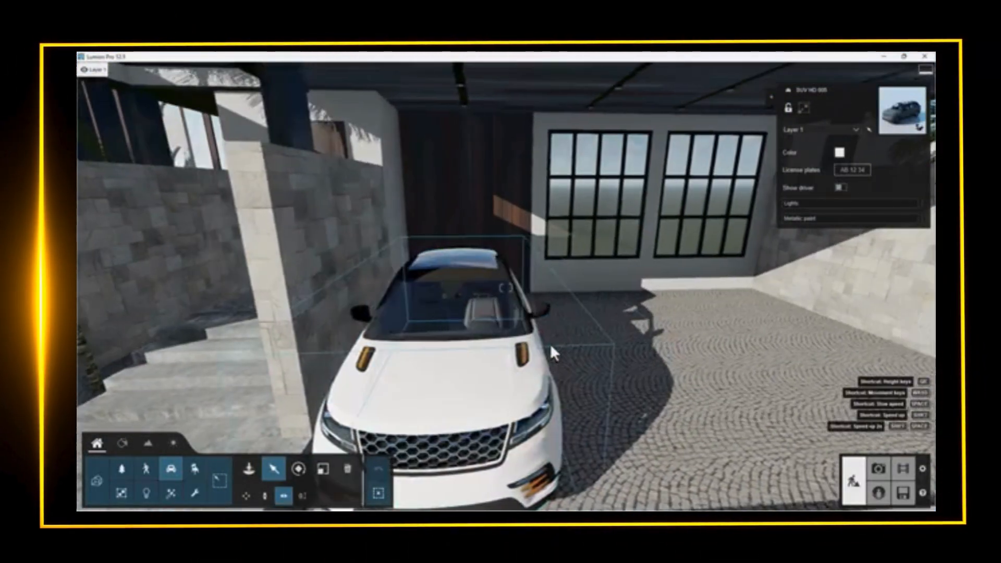
- Place a second SUV, SUV HD 009, on the driveway next to the first one
{"action": "key", "text": "s"}
{"action": "left_click", "coordinate": [170, 470]}
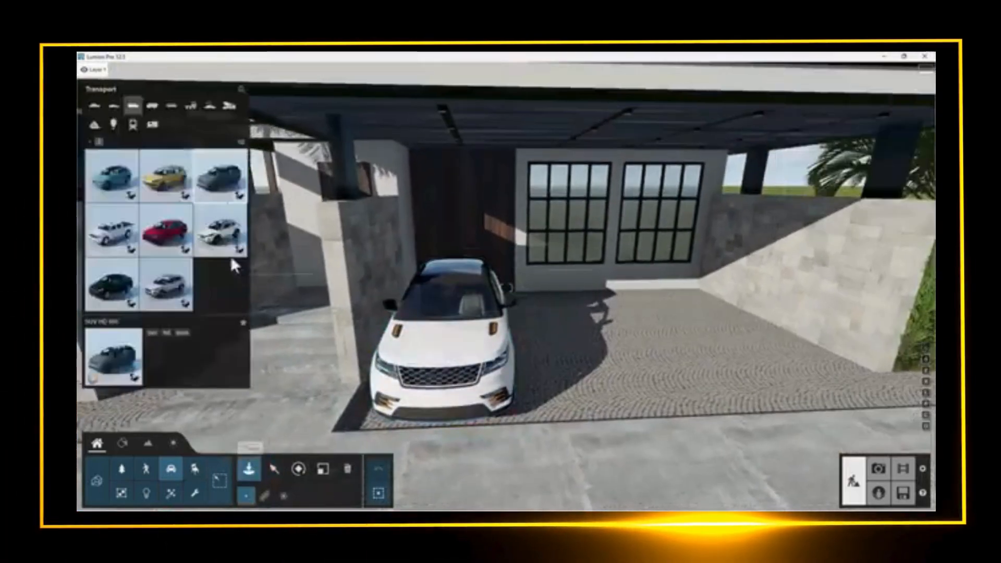
{"action": "left_click", "coordinate": [104, 283]}
{"action": "left_click", "coordinate": [574, 359]}
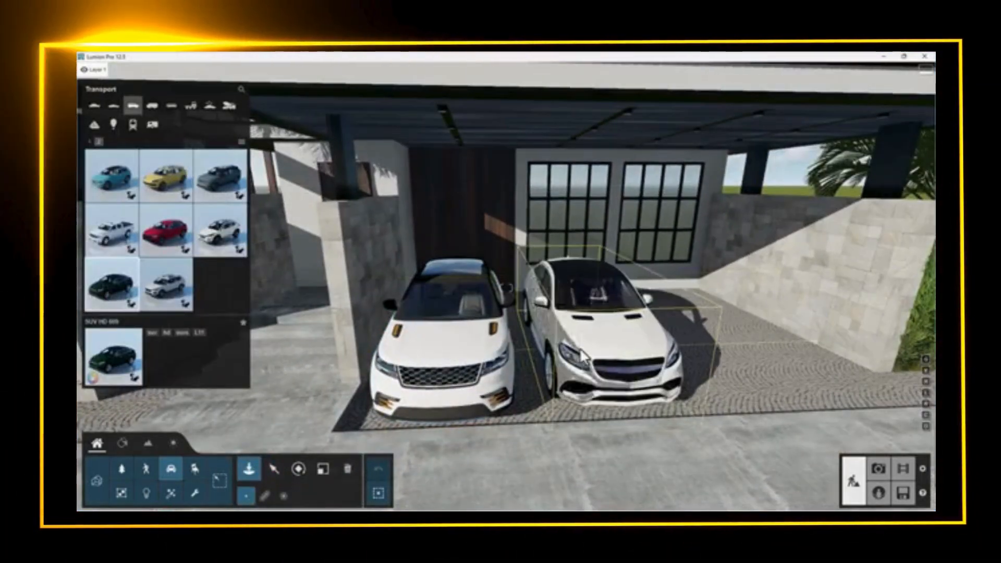
{"action": "key", "text": "Escape"}
{"action": "key", "text": "Escape"}
- Change the second SUV's colour to black
{"action": "left_click", "coordinate": [569, 379]}
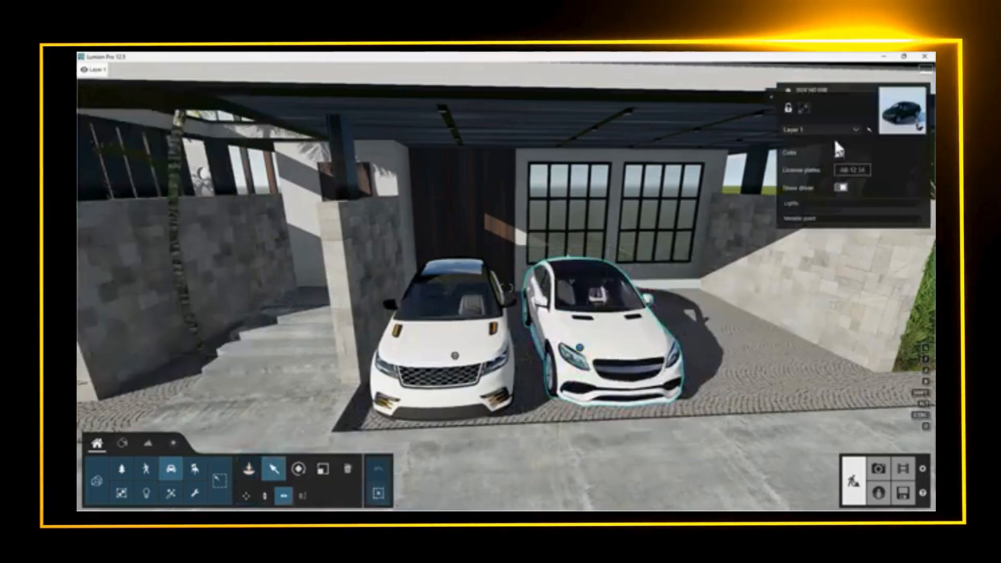
{"action": "left_click", "coordinate": [839, 152]}
{"action": "left_click", "coordinate": [713, 190]}
- Place the SportsCar HD 001 convertible on the driveway beside the black SUV
{"action": "left_click", "coordinate": [249, 469]}
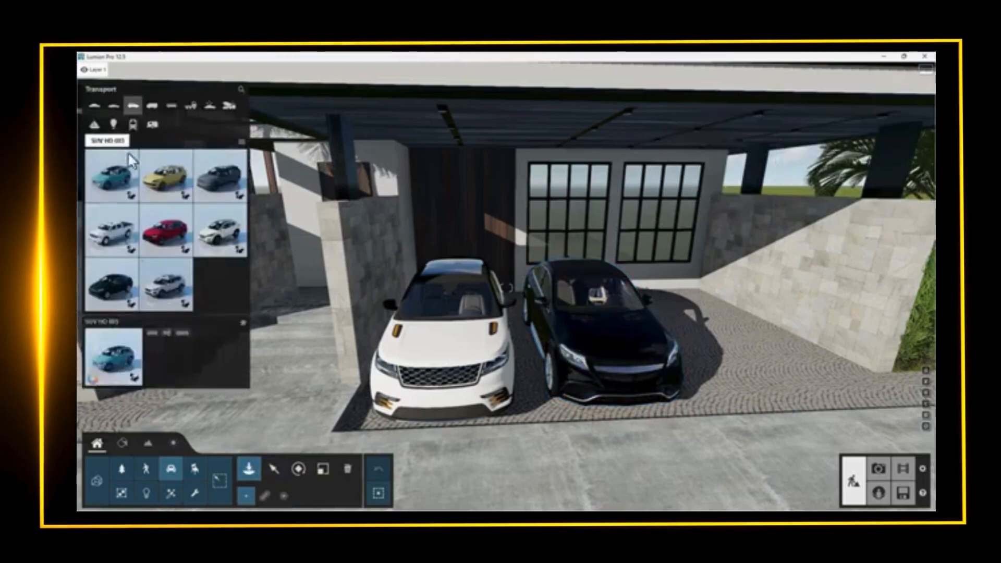
{"action": "left_click", "coordinate": [114, 107]}
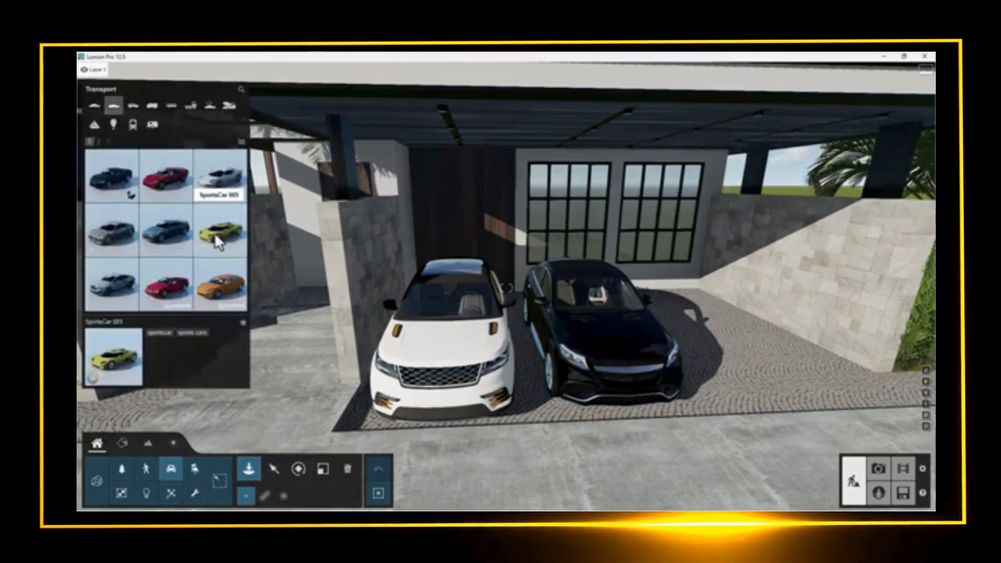
{"action": "left_click", "coordinate": [172, 282]}
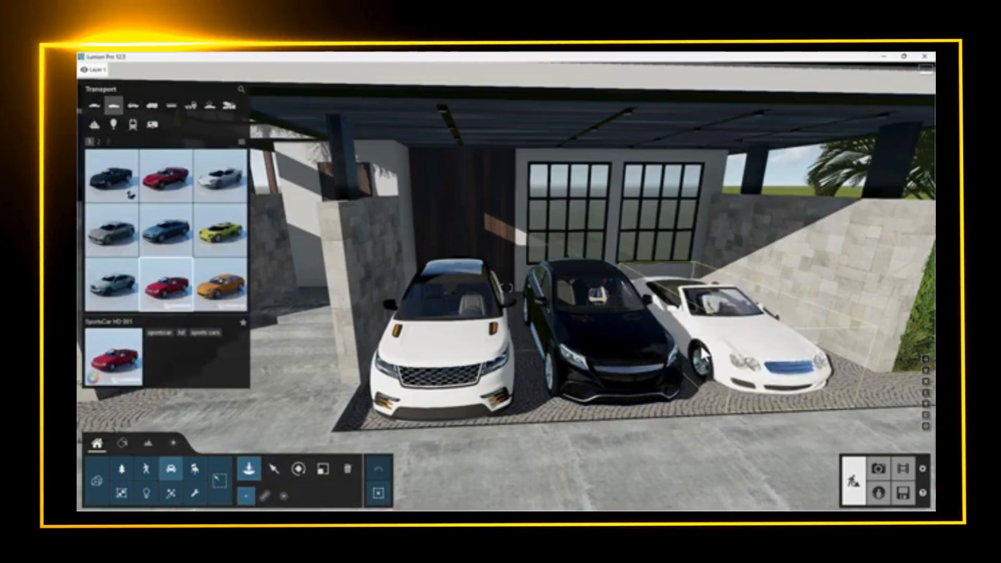
{"action": "left_click", "coordinate": [705, 352]}
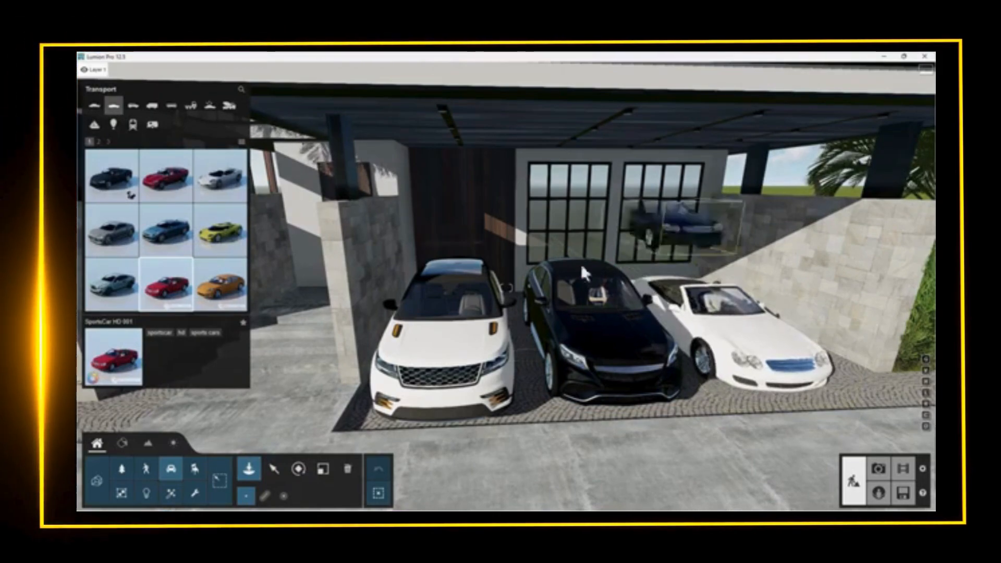
- Recolour the parked convertible to a light grey
{"action": "left_click", "coordinate": [274, 468]}
{"action": "left_click", "coordinate": [797, 340]}
{"action": "left_click", "coordinate": [839, 152]}
{"action": "left_click", "coordinate": [688, 182]}
{"action": "left_click_drag", "start_coordinate": [686, 181], "coordinate": [678, 162]}
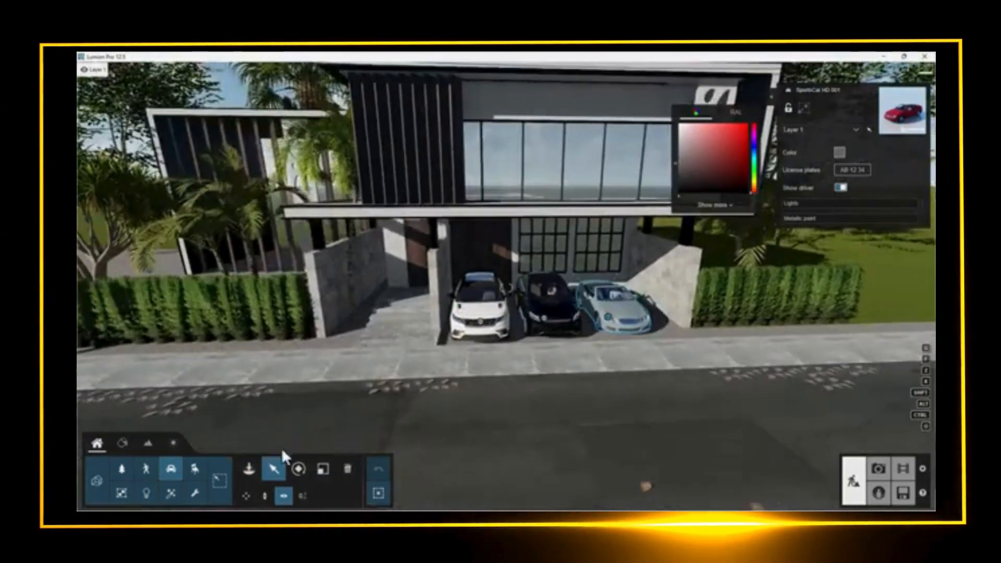
- Place a dark sports car on the road in front of the house and rotate it parallel to the street
{"action": "left_click", "coordinate": [249, 468]}
{"action": "left_click", "coordinate": [112, 245]}
{"action": "left_click", "coordinate": [323, 423]}
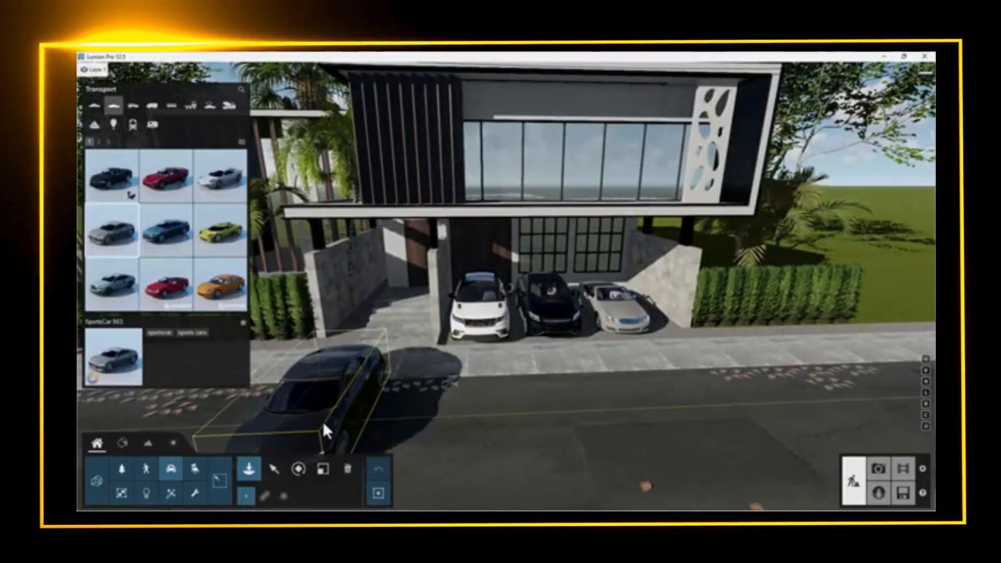
{"action": "left_click", "coordinate": [298, 469]}
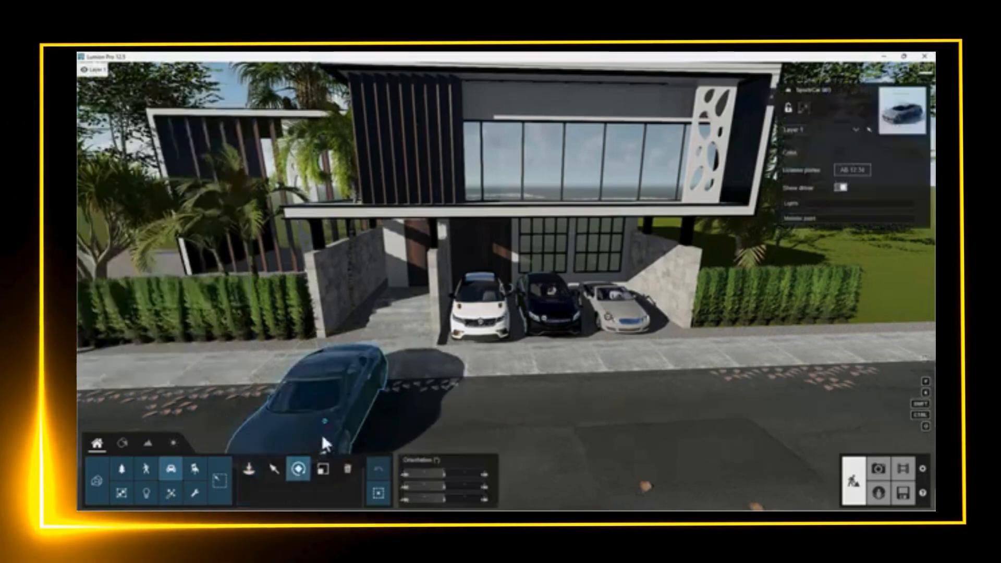
{"action": "left_click_drag", "start_coordinate": [324, 441], "coordinate": [402, 424]}
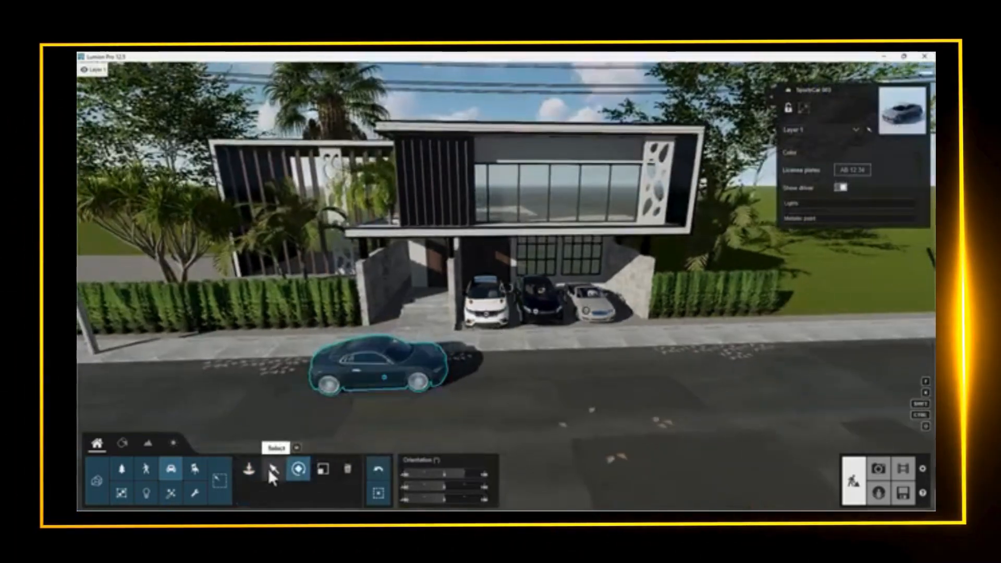
- Move the dark sports car further along the road into the lane away from the house
{"action": "left_click", "coordinate": [272, 469]}
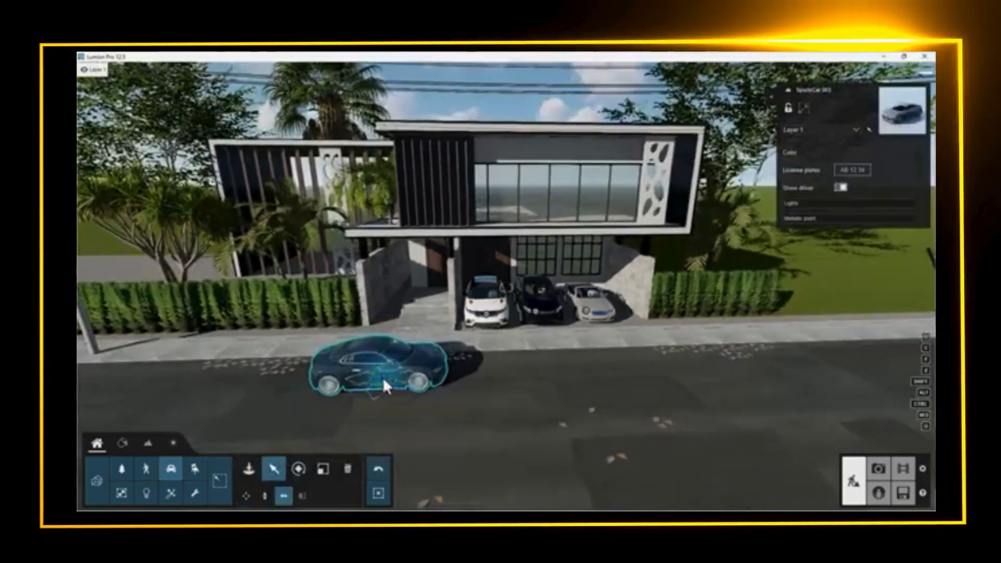
{"action": "left_click", "coordinate": [391, 384]}
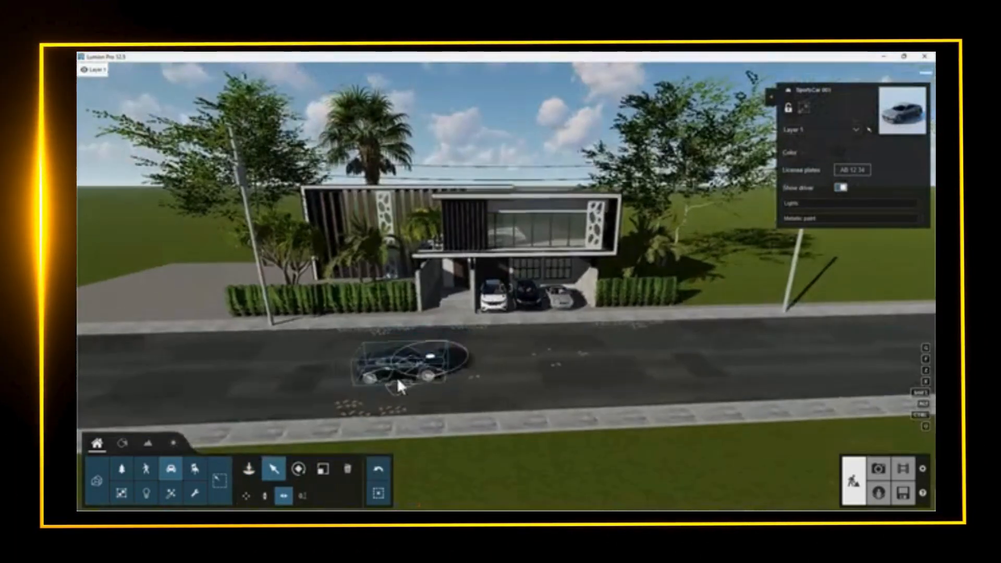
{"action": "left_click_drag", "start_coordinate": [398, 380], "coordinate": [355, 392]}
- Place AmericanBeech-M2 HQ trees on the grass across the road from the house
{"action": "left_click", "coordinate": [121, 466]}
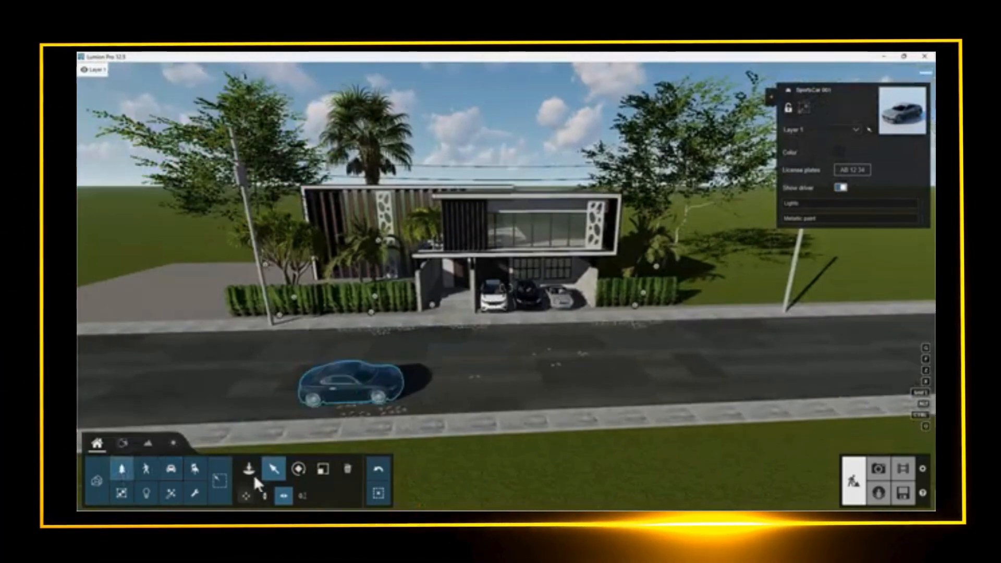
{"action": "left_click", "coordinate": [249, 469]}
{"action": "left_click", "coordinate": [542, 370]}
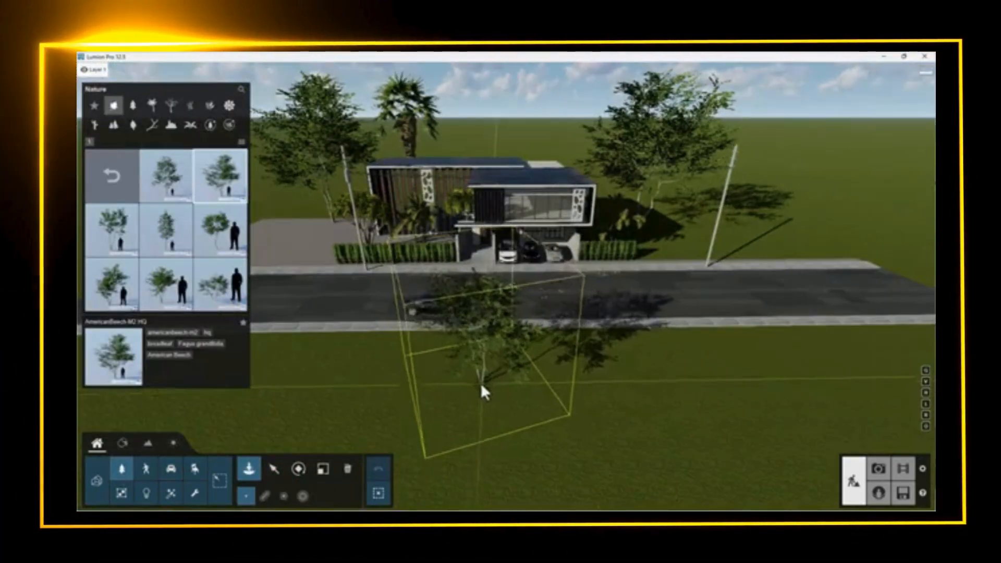
{"action": "left_click", "coordinate": [477, 382]}
{"action": "left_click", "coordinate": [572, 387]}
- Adjust the size of the new American beech across the road and copy it further along the grass
{"action": "left_click", "coordinate": [274, 469]}
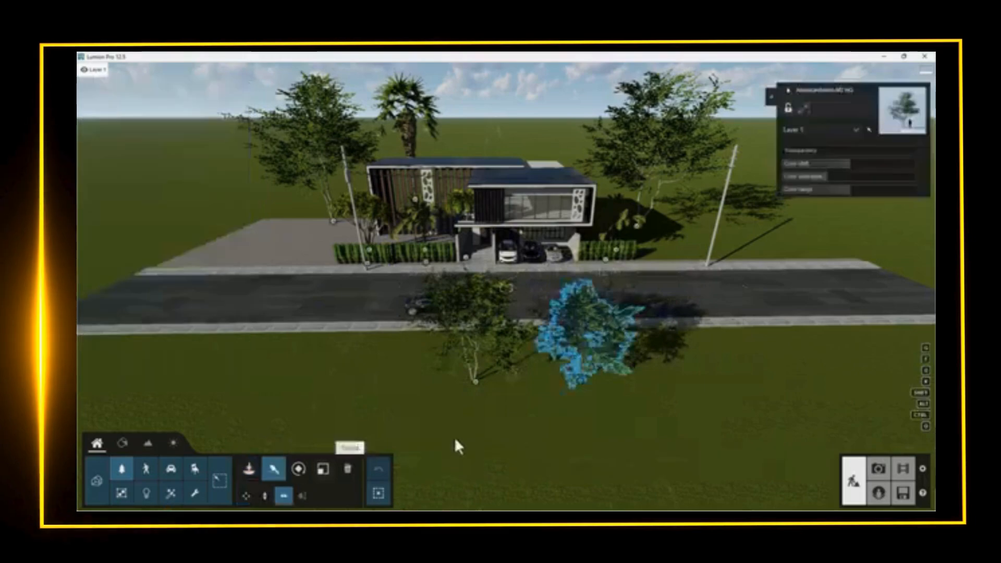
{"action": "left_click", "coordinate": [327, 474]}
{"action": "left_click_drag", "start_coordinate": [422, 478], "coordinate": [424, 478]}
{"action": "left_click_drag", "start_coordinate": [498, 487], "coordinate": [487, 179]}
{"action": "left_click", "coordinate": [268, 476]}
{"action": "left_click_drag", "start_coordinate": [581, 381], "coordinate": [401, 394], "text": "alt"}
- Switch to photo mode and check the saved 2 - Photo and 1 - Photo views with the added cars and trees
{"action": "left_click", "coordinate": [879, 468]}
{"action": "left_click", "coordinate": [201, 455]}
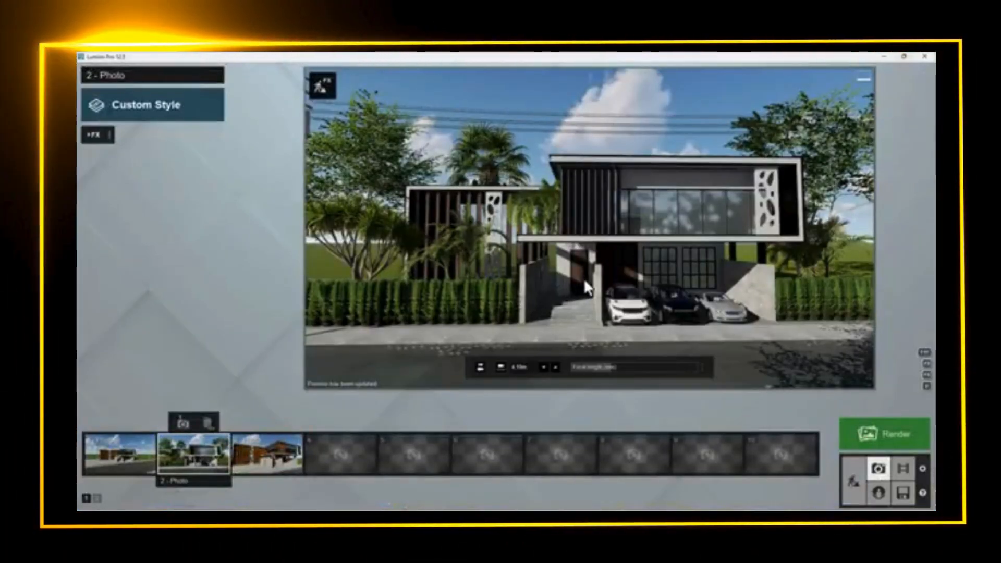
{"action": "left_click", "coordinate": [126, 461]}
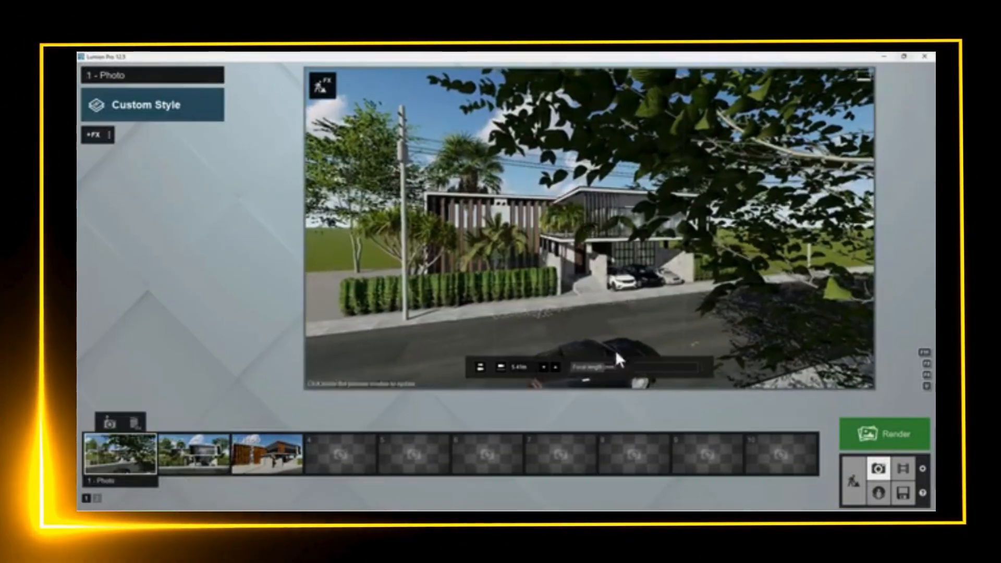
- Reframe 1 - Photo with a longer focal length to show the house and the dark sports car on the road, and store the camera
{"action": "left_click", "coordinate": [613, 367]}
{"action": "scroll", "coordinate": [605, 338], "scroll_direction": "up", "scroll_amount": 5}
{"action": "key", "text": "a"}
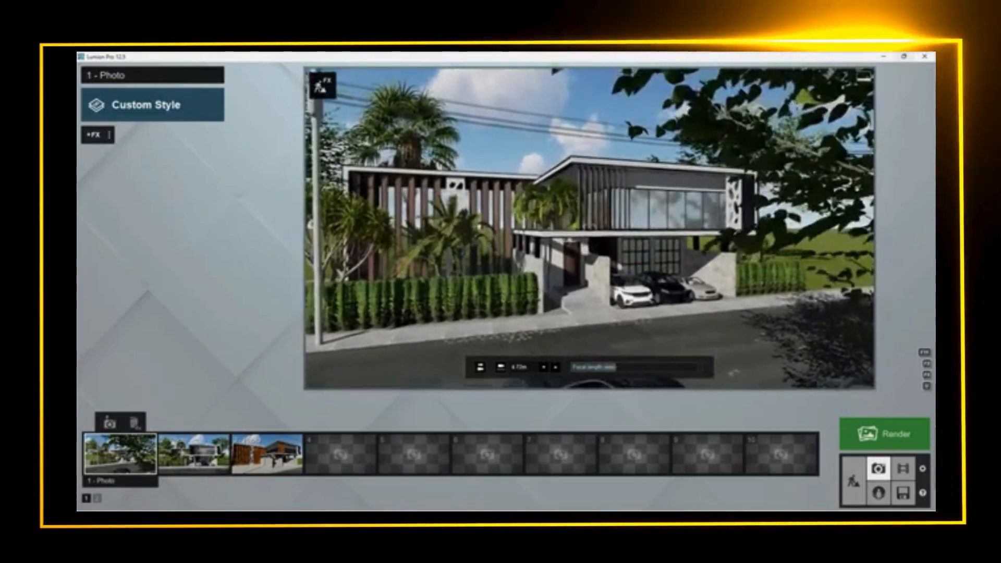
{"action": "key", "text": "e"}
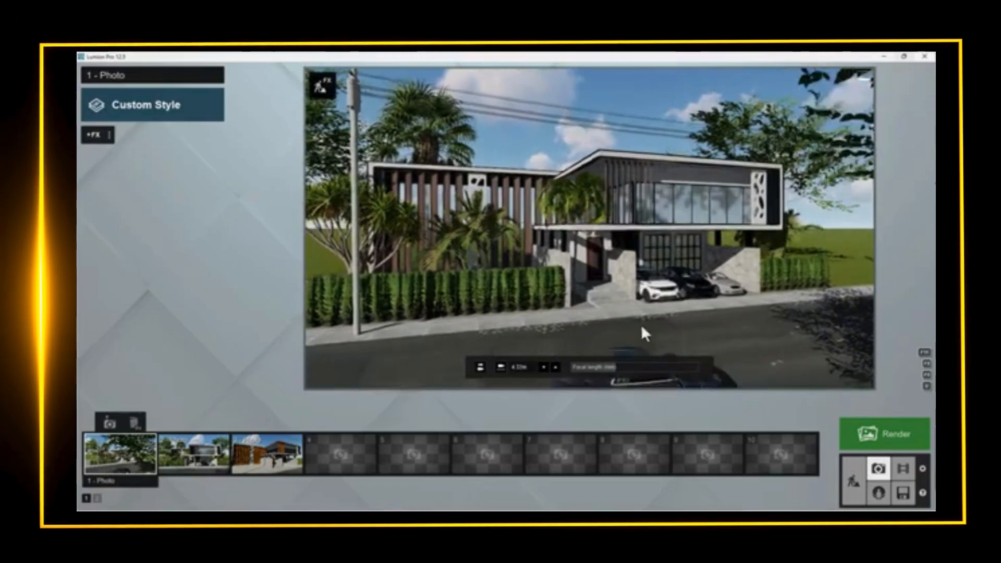
{"action": "right_click_drag", "start_coordinate": [641, 326], "coordinate": [646, 342]}
{"action": "key", "text": "e"}
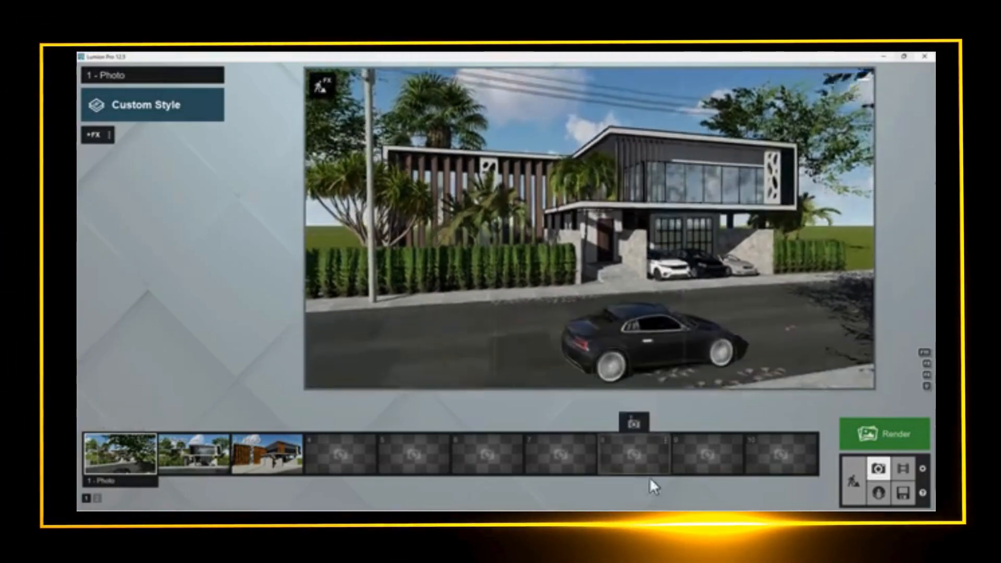
{"action": "key", "text": "w"}
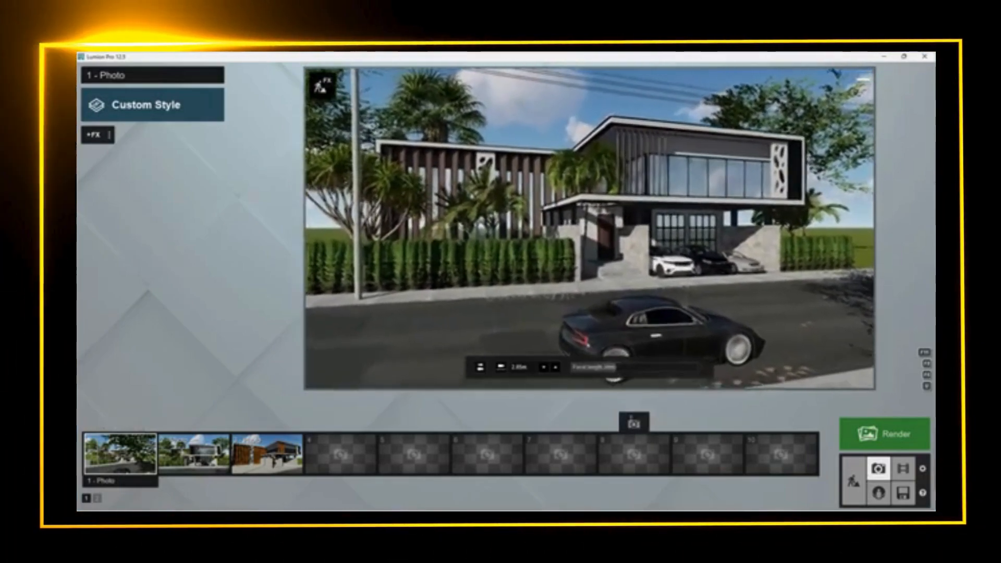
{"action": "left_click_drag", "start_coordinate": [618, 366], "coordinate": [619, 366]}
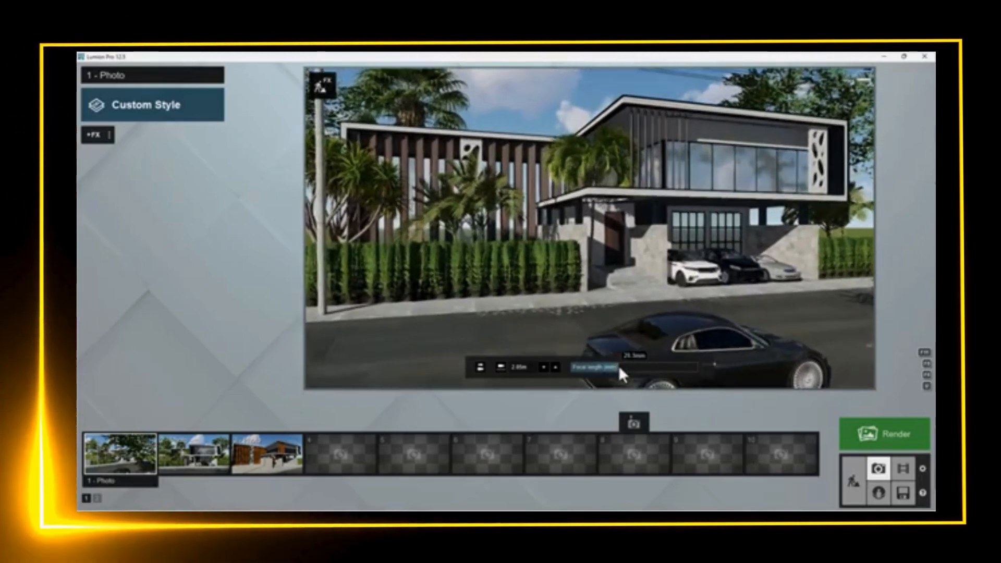
{"action": "key", "text": "e"}
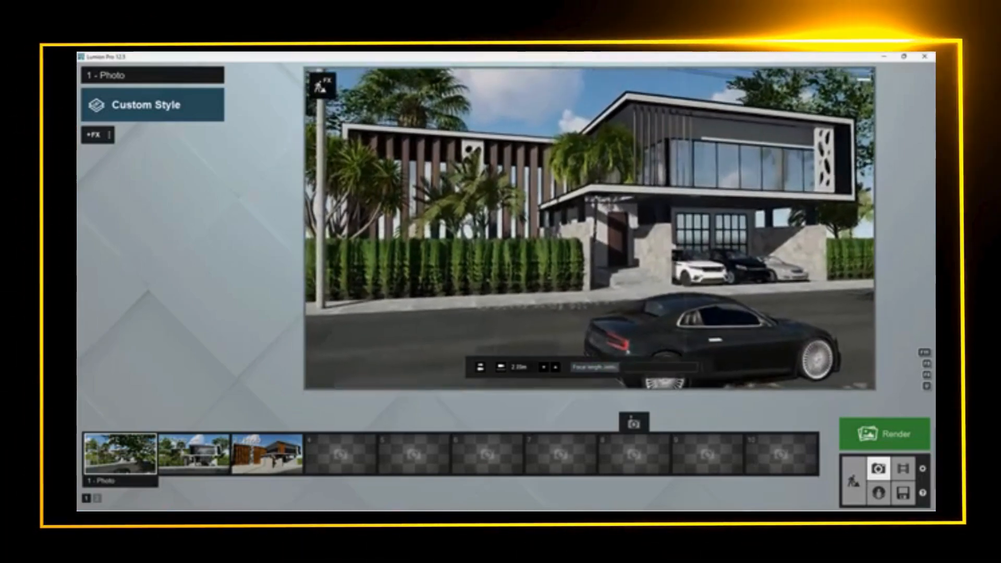
{"action": "left_click", "coordinate": [109, 422]}
- Reframe 2 - Photo as a tighter frontal view of the house with the parked cars and store the camera
{"action": "left_click", "coordinate": [192, 453]}
{"action": "key", "text": "e"}
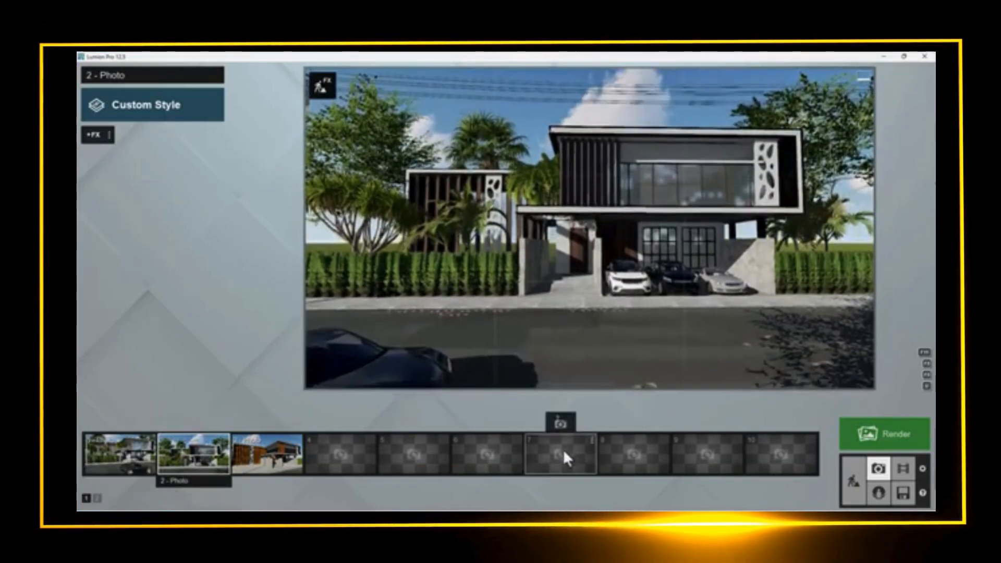
{"action": "right_click_drag", "start_coordinate": [574, 326], "coordinate": [581, 326]}
{"action": "left_click_drag", "start_coordinate": [611, 367], "coordinate": [616, 367]}
{"action": "key", "text": "e"}
{"action": "right_click_drag", "start_coordinate": [590, 229], "coordinate": [589, 221]}
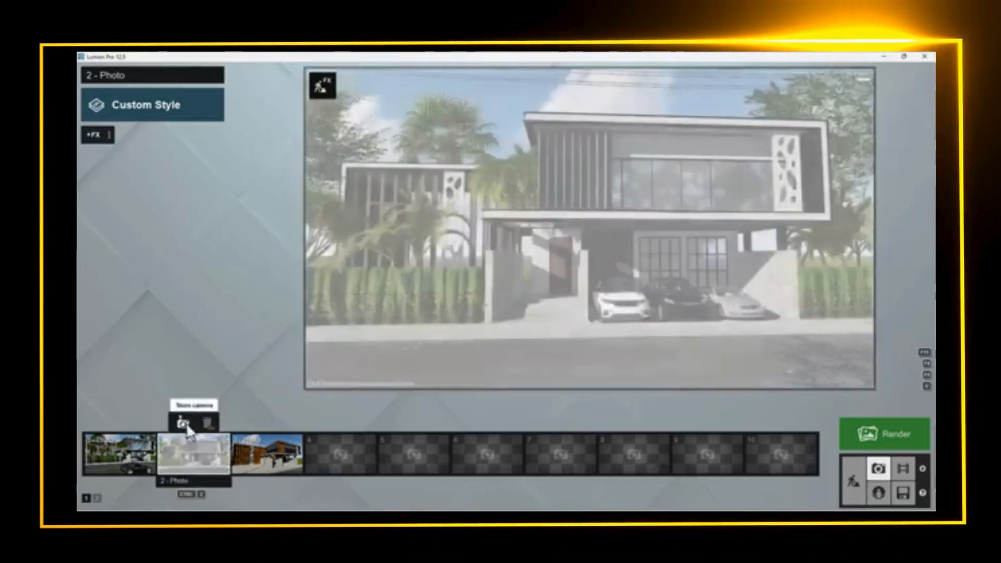
- Reframe 3 - Photo on the hedge, house and parked cars, store the camera, and compare it with the other saved views
{"action": "left_click", "coordinate": [267, 452]}
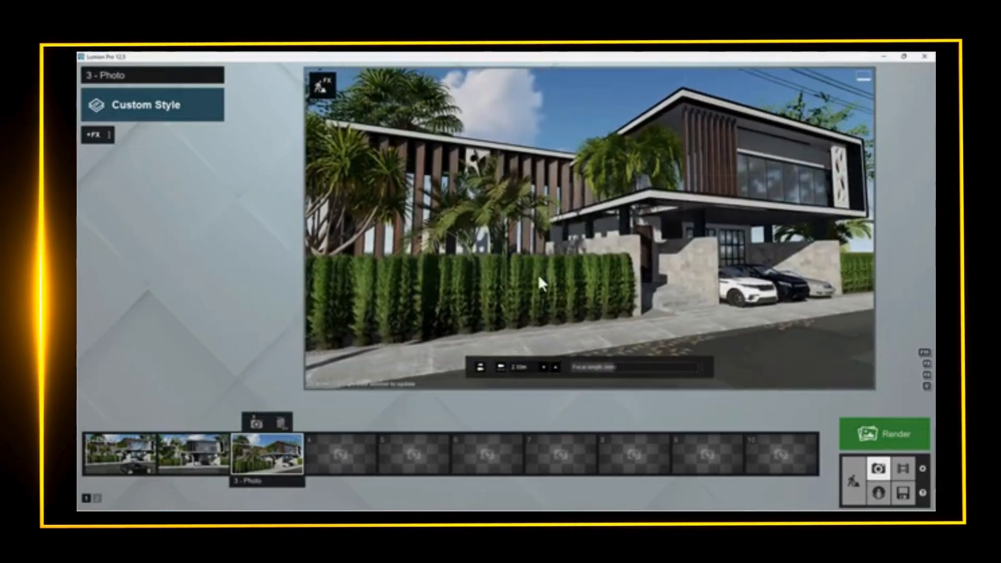
{"action": "middle_click_drag", "start_coordinate": [539, 275], "coordinate": [541, 235]}
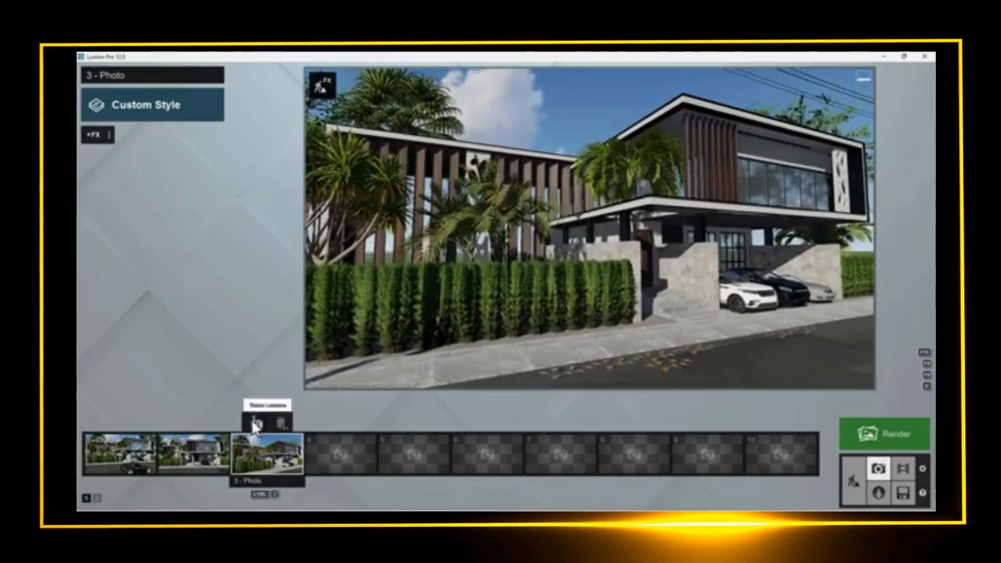
{"action": "left_click", "coordinate": [129, 449]}
{"action": "left_click", "coordinate": [177, 450]}
{"action": "left_click", "coordinate": [260, 455]}
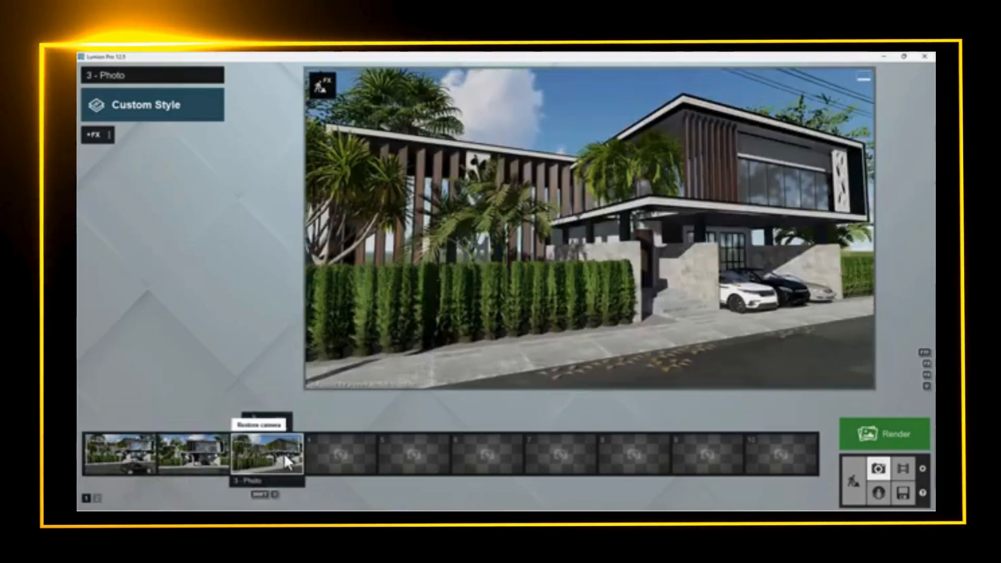
- Shift the 1 - Photo framing slightly around the house and the sports car on the road, and store the camera
{"action": "left_click", "coordinate": [104, 467]}
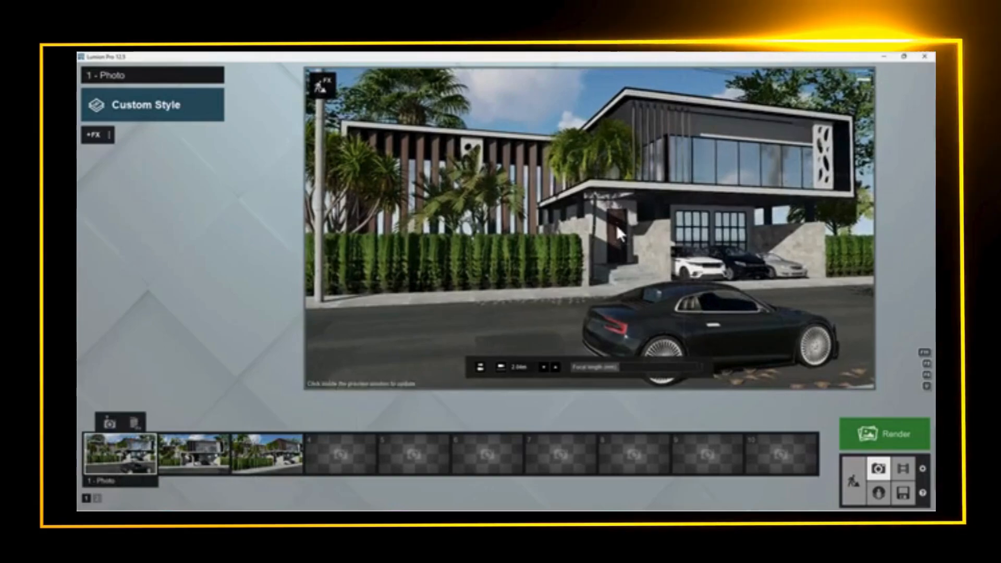
{"action": "middle_click_drag", "start_coordinate": [616, 224], "coordinate": [616, 242]}
{"action": "left_click", "coordinate": [109, 423]}
- Return to build mode, select the dark sports car on the road, and set its lights to 0.0
{"action": "left_click", "coordinate": [852, 480]}
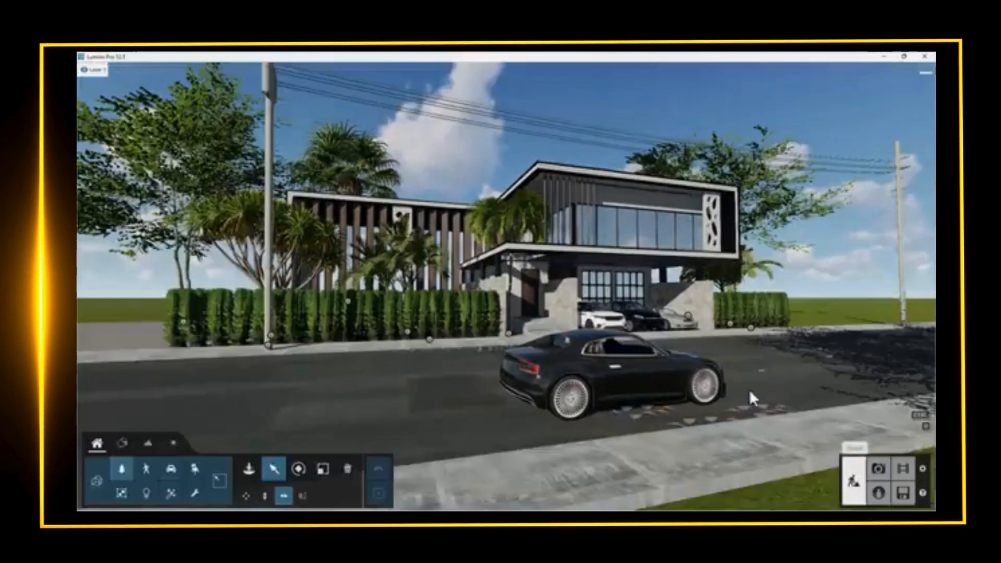
{"action": "key", "text": "w"}
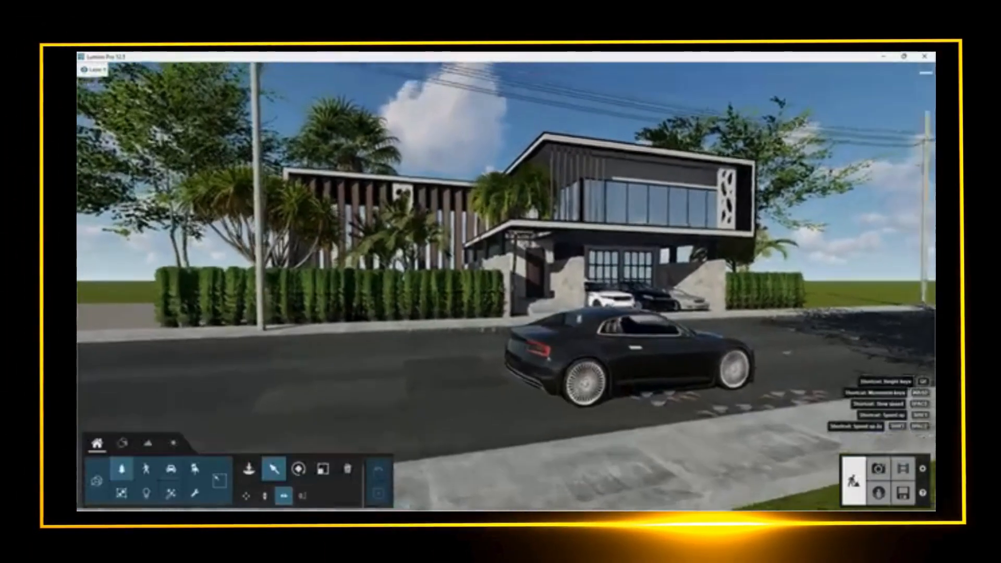
{"action": "right_click_drag", "start_coordinate": [581, 317], "coordinate": [434, 315]}
{"action": "key", "text": "d"}
{"action": "key", "text": "s"}
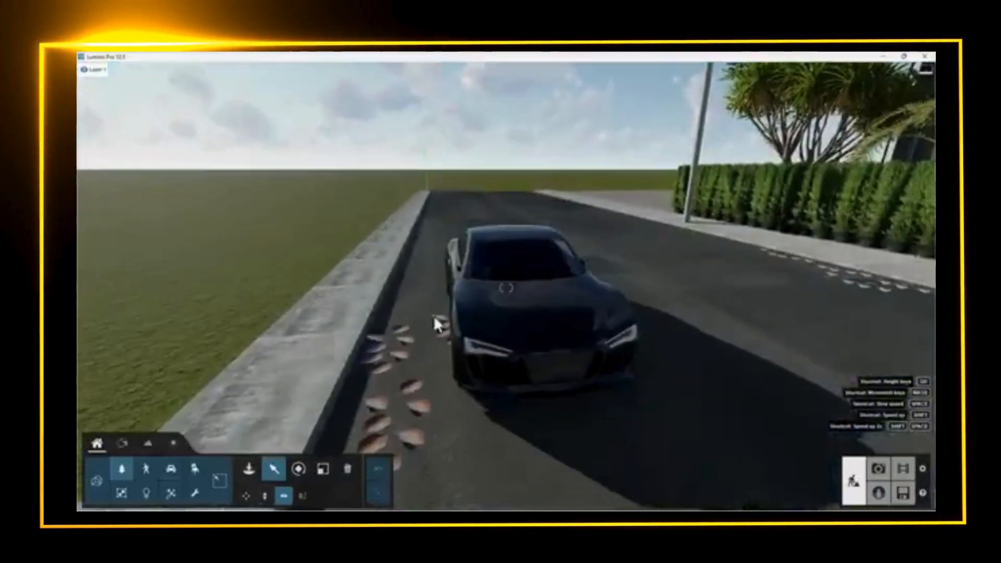
{"action": "left_click", "coordinate": [170, 470]}
{"action": "left_click", "coordinate": [530, 325]}
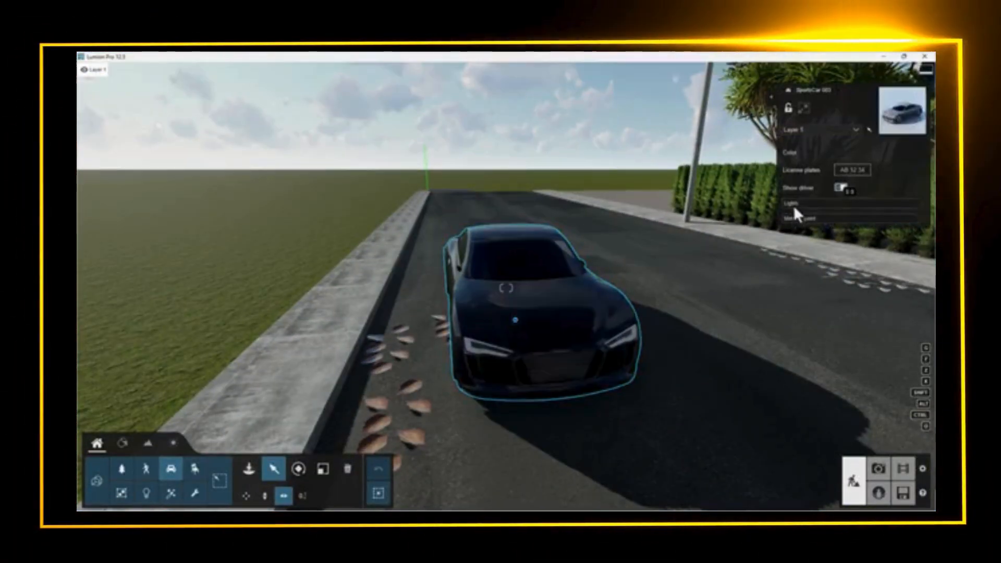
{"action": "left_click", "coordinate": [794, 203]}
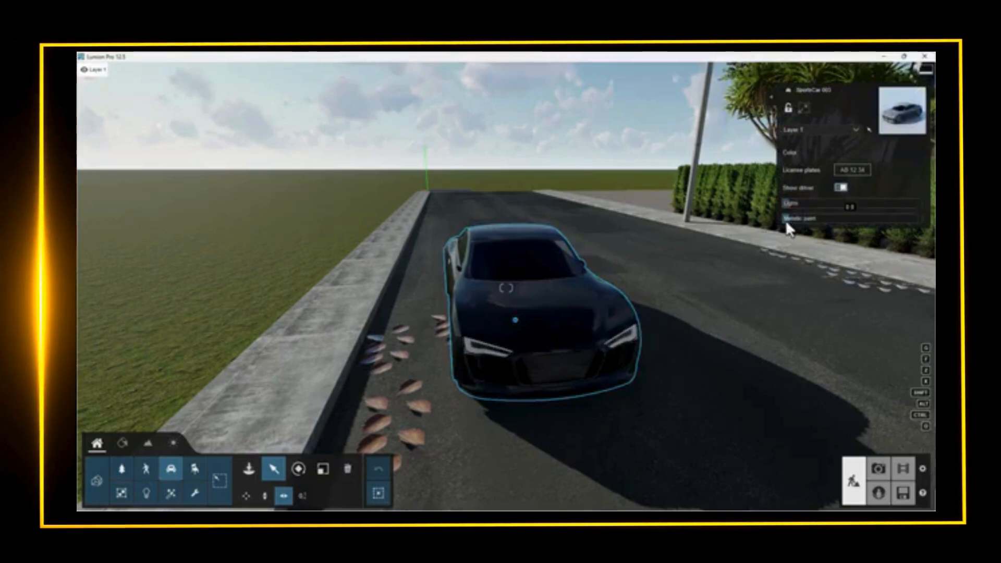
- Inspect the driver settings of the silver and black cars parked by the house, and recall the 1 - Photo view
{"action": "right_click_drag", "start_coordinate": [552, 245], "coordinate": [677, 214]}
{"action": "left_click", "coordinate": [684, 207]}
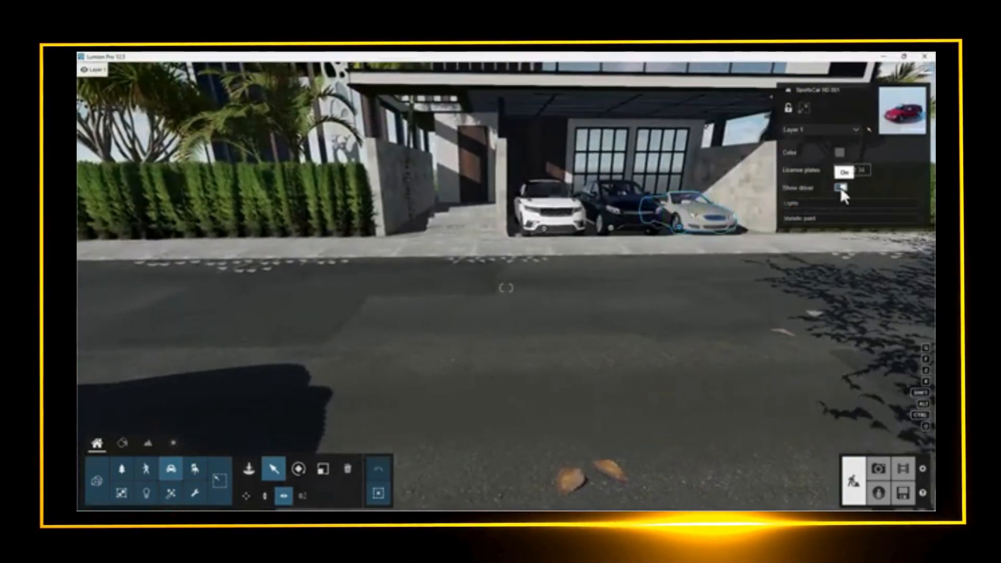
{"action": "left_click", "coordinate": [633, 217]}
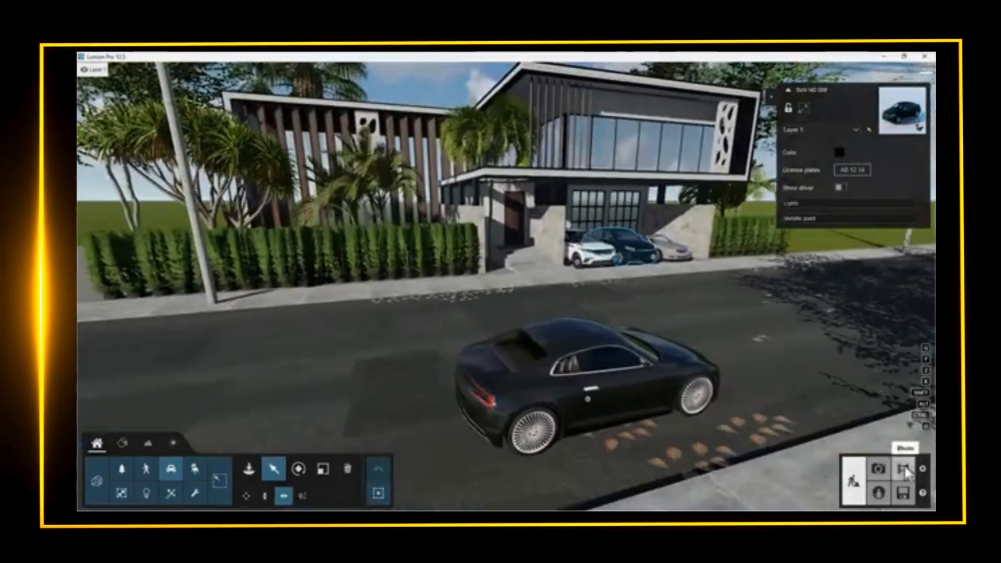
{"action": "left_click", "coordinate": [879, 468]}
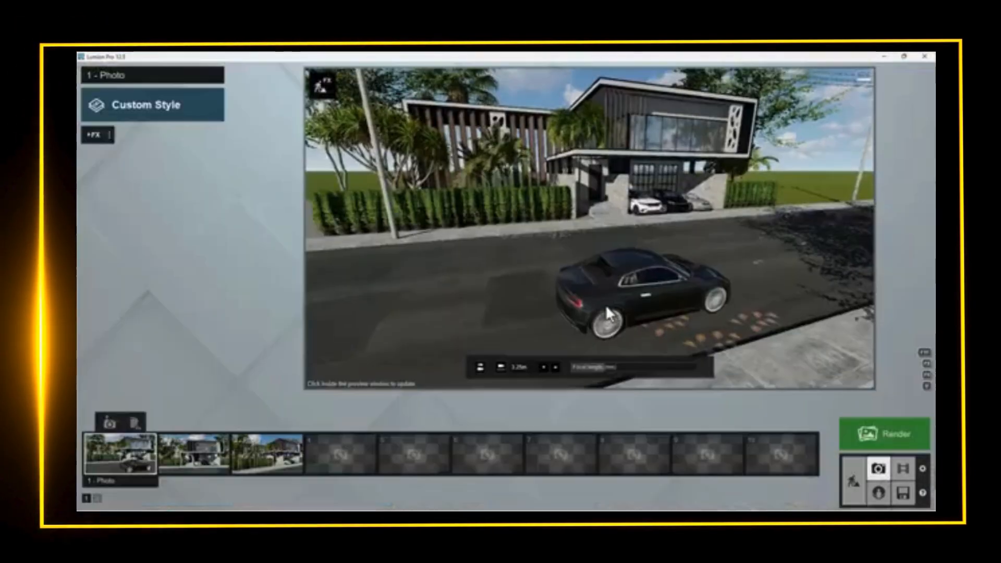
{"action": "left_click", "coordinate": [134, 452]}
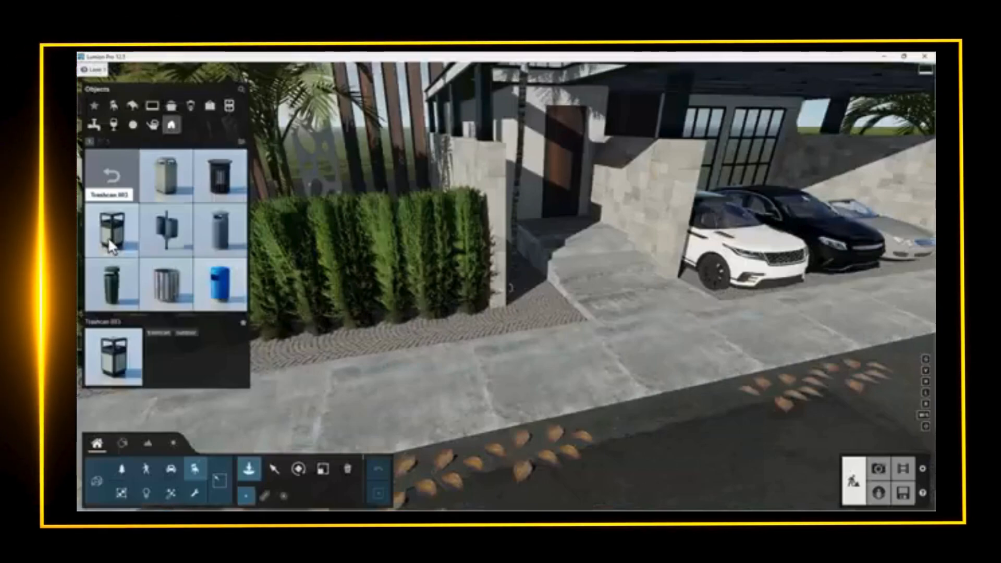
- Place a Trashcan 003 on the paving beside the entrance wall, at the end of the hedge
{"action": "left_click", "coordinate": [108, 237]}
{"action": "left_click", "coordinate": [500, 315]}
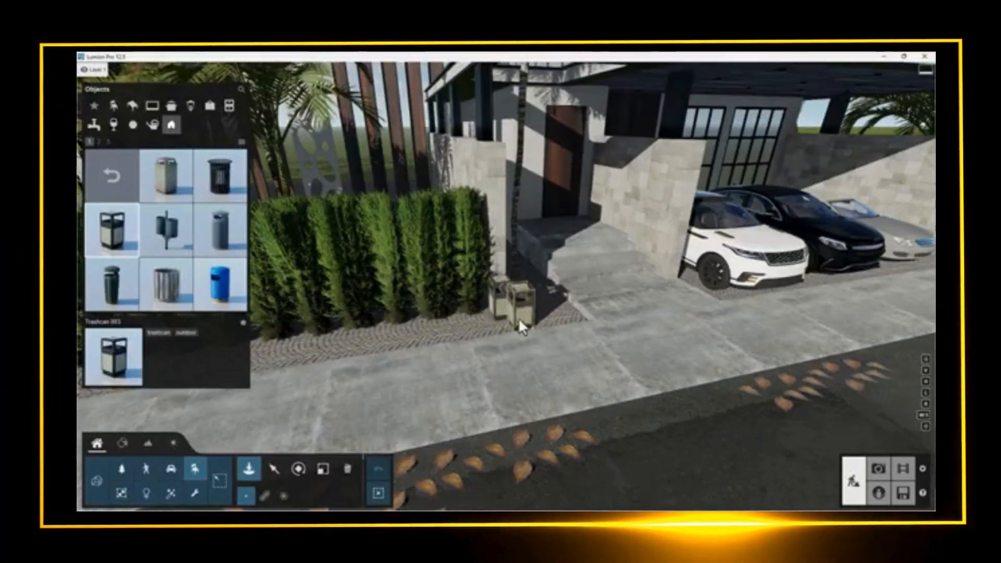
- Browse the plant pages of the nature library for a low shrub to suit the entrance bed
{"action": "left_click", "coordinate": [122, 469]}
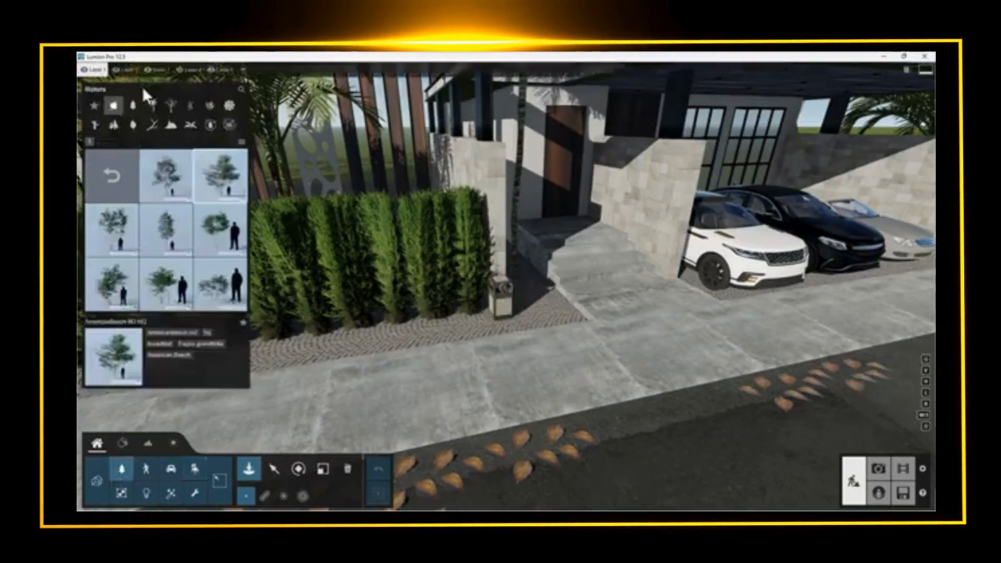
{"action": "left_click", "coordinate": [229, 104]}
{"action": "left_click", "coordinate": [210, 105]}
{"action": "left_click", "coordinate": [107, 142]}
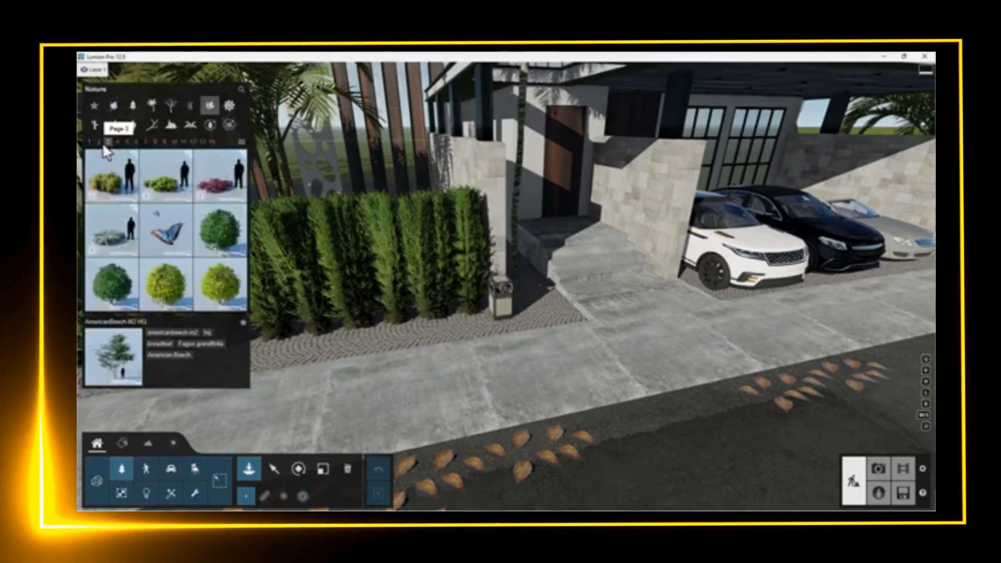
{"action": "left_click", "coordinate": [219, 229]}
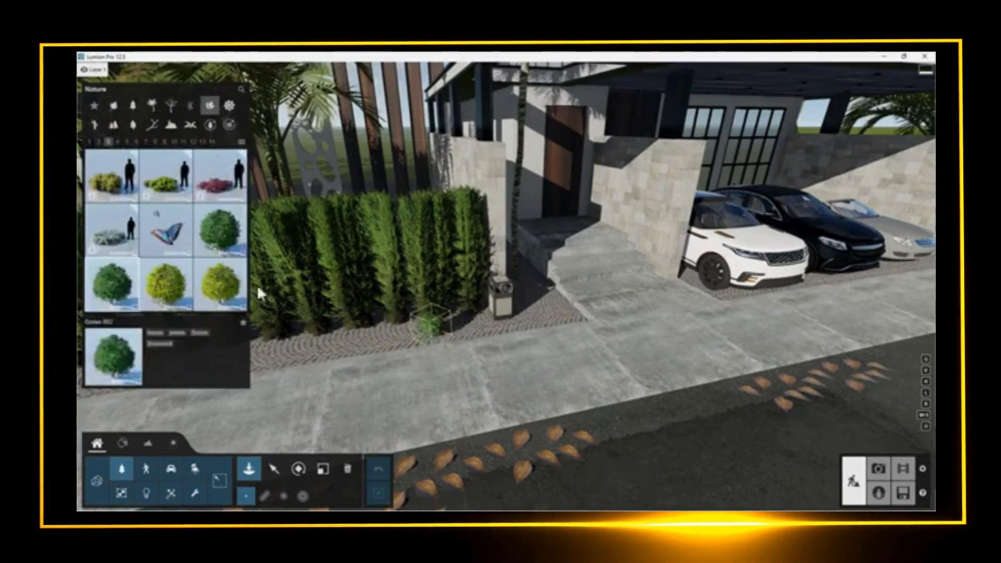
{"action": "left_click", "coordinate": [118, 142]}
{"action": "left_click", "coordinate": [126, 141]}
{"action": "left_click", "coordinate": [183, 141]}
{"action": "left_click", "coordinate": [192, 142]}
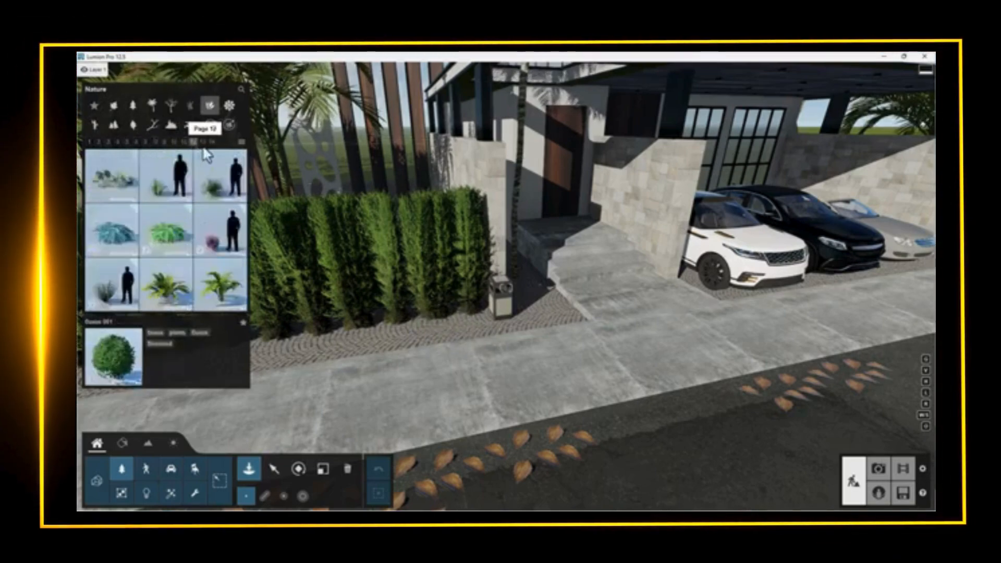
- Pick the Sweet Box plant and place it by the entrance steps near the trash can
{"action": "left_click", "coordinate": [203, 142]}
{"action": "left_click", "coordinate": [166, 176]}
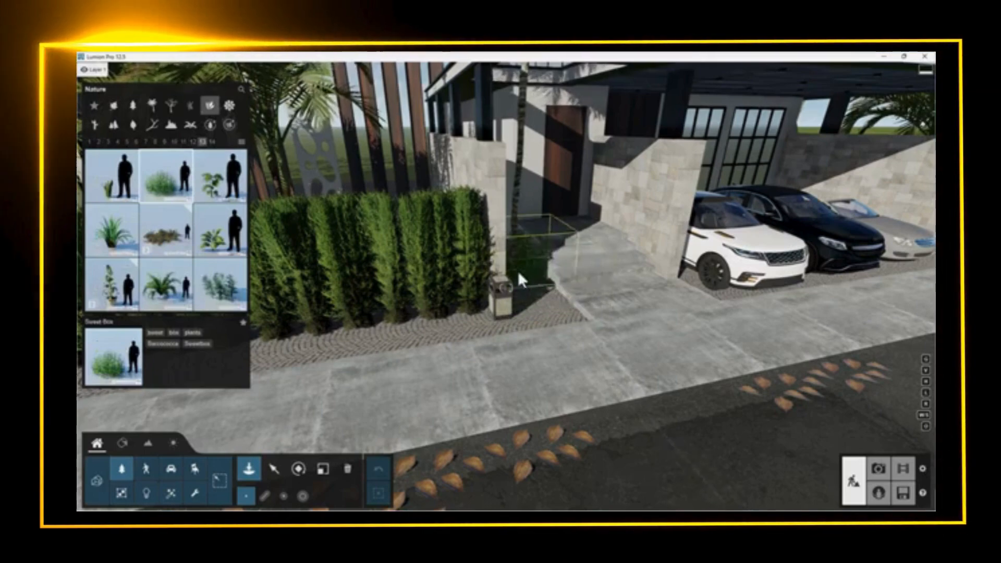
{"action": "left_click", "coordinate": [599, 286]}
{"action": "right_click_drag", "start_coordinate": [598, 290], "coordinate": [637, 286]}
{"action": "key", "text": "Escape"}
- Place an AmericanBeech-S2 HQ tree on the grass near the rear corner of the house and enlarge it
{"action": "right_click_drag", "start_coordinate": [519, 295], "coordinate": [299, 337]}
{"action": "key", "text": "w"}
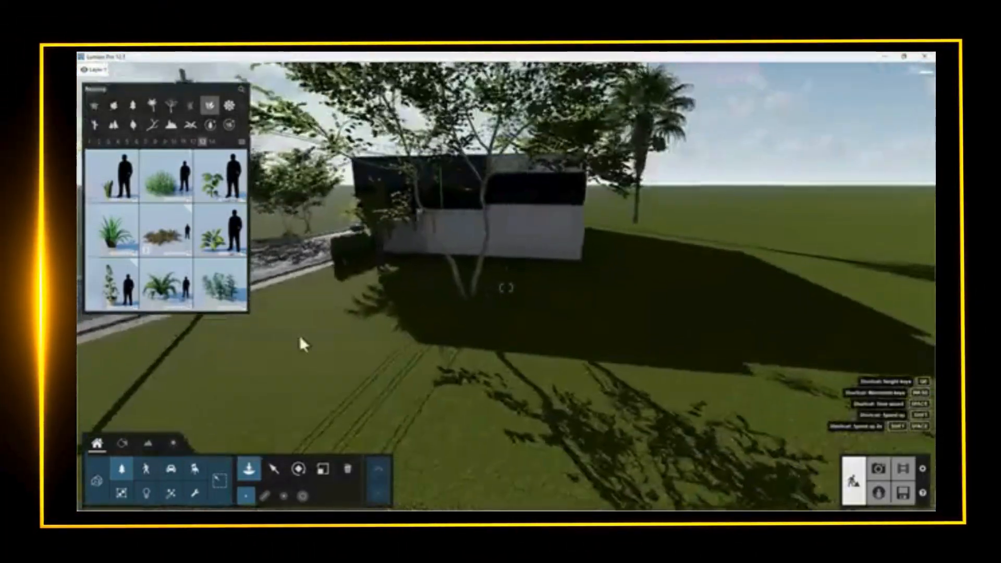
{"action": "left_click", "coordinate": [213, 174]}
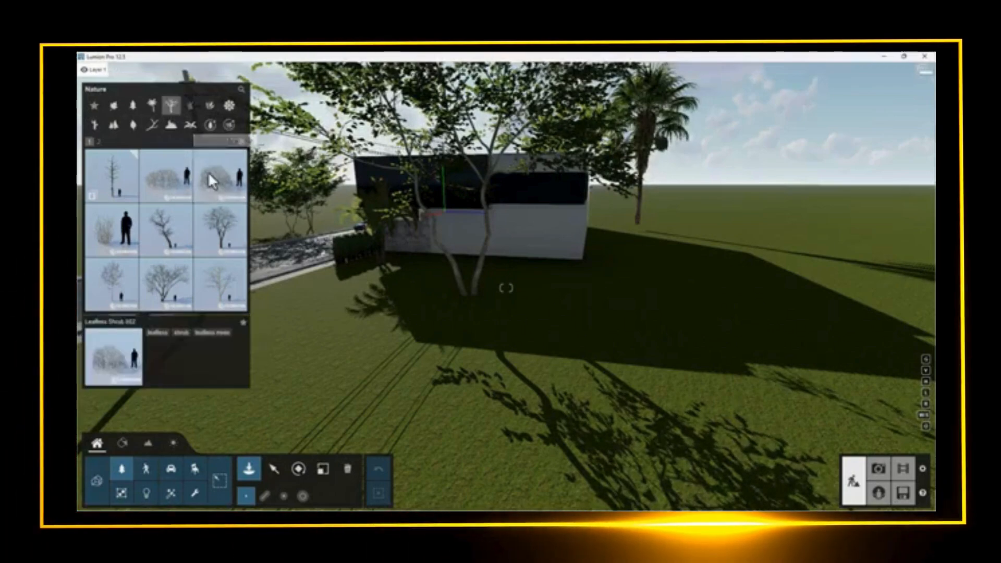
{"action": "left_click", "coordinate": [114, 106]}
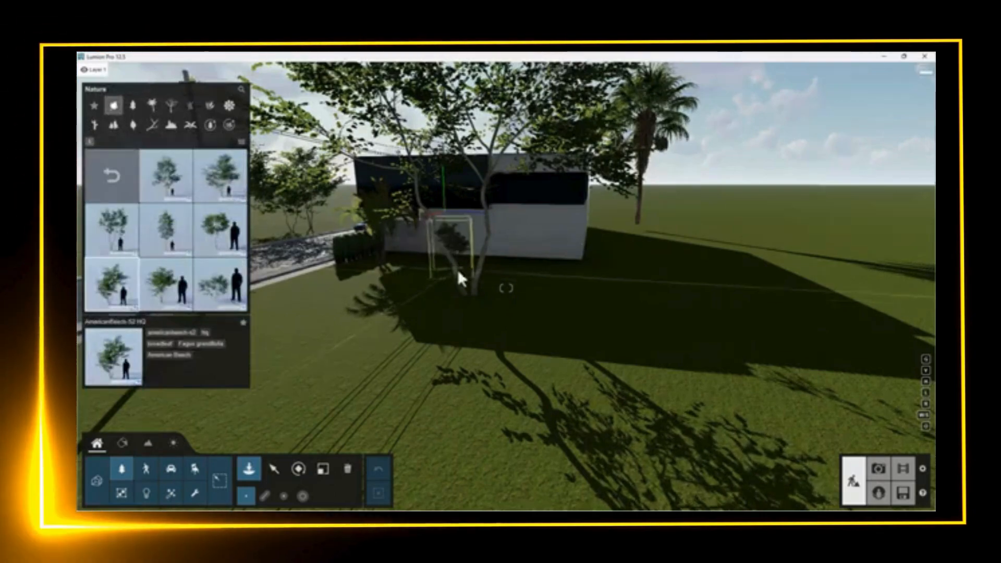
{"action": "left_click", "coordinate": [457, 269]}
{"action": "left_click", "coordinate": [322, 469]}
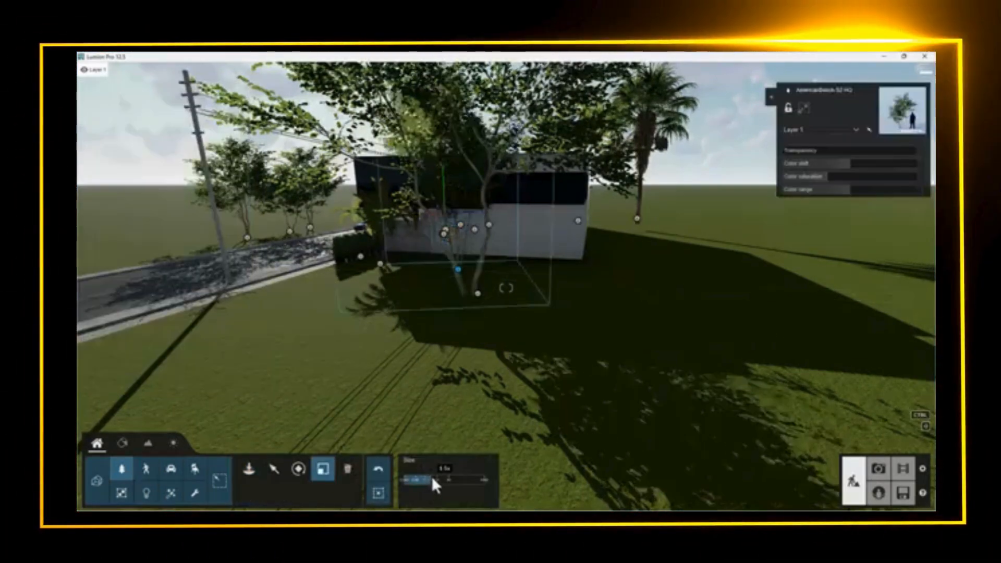
{"action": "left_click_drag", "start_coordinate": [432, 477], "coordinate": [429, 477]}
- Move the new American beech across the grass to sit closer to the house wall
{"action": "mouse_move", "coordinate": [469, 344]}
{"action": "right_mouse_down"}
{"action": "mouse_move", "coordinate": [600, 313]}
{"action": "mouse_move", "coordinate": [579, 333]}
{"action": "mouse_move", "coordinate": [458, 340]}
{"action": "right_mouse_up"}
{"action": "key", "text": "w"}
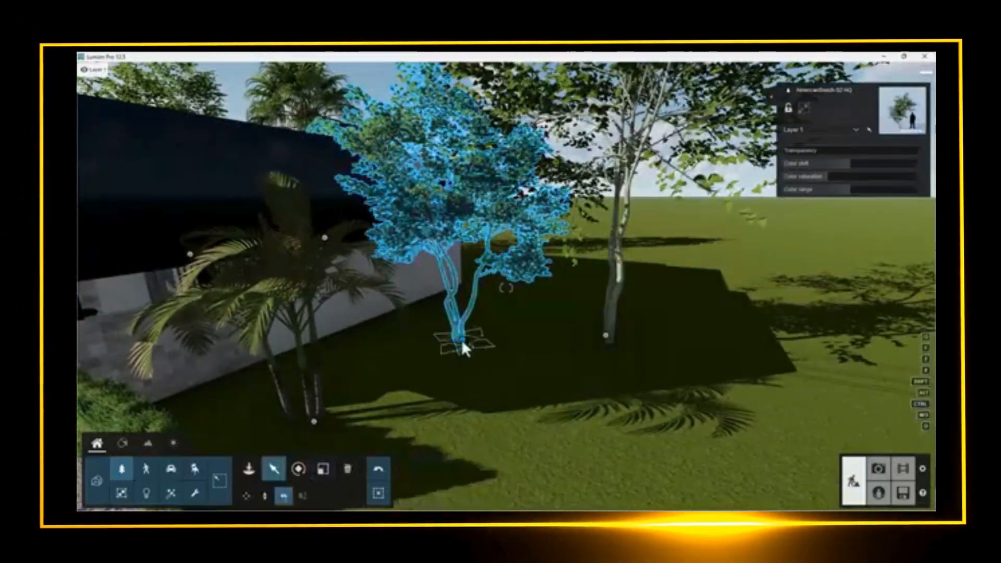
{"action": "left_click_drag", "start_coordinate": [462, 340], "coordinate": [415, 351]}
- Switch to photo mode and check the new beech and trash can in the 1, 2 and 3 - Photo views
{"action": "mouse_move", "coordinate": [415, 352]}
{"action": "right_mouse_down"}
{"action": "mouse_move", "coordinate": [459, 334]}
{"action": "mouse_move", "coordinate": [418, 367]}
{"action": "right_mouse_up"}
{"action": "key", "text": "s"}
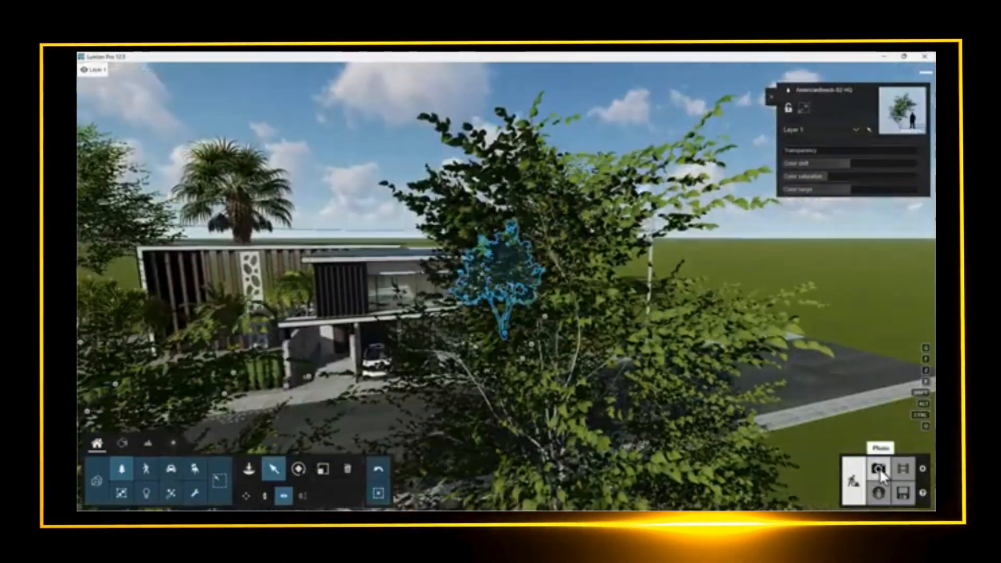
{"action": "left_click", "coordinate": [879, 468]}
{"action": "left_click", "coordinate": [130, 468]}
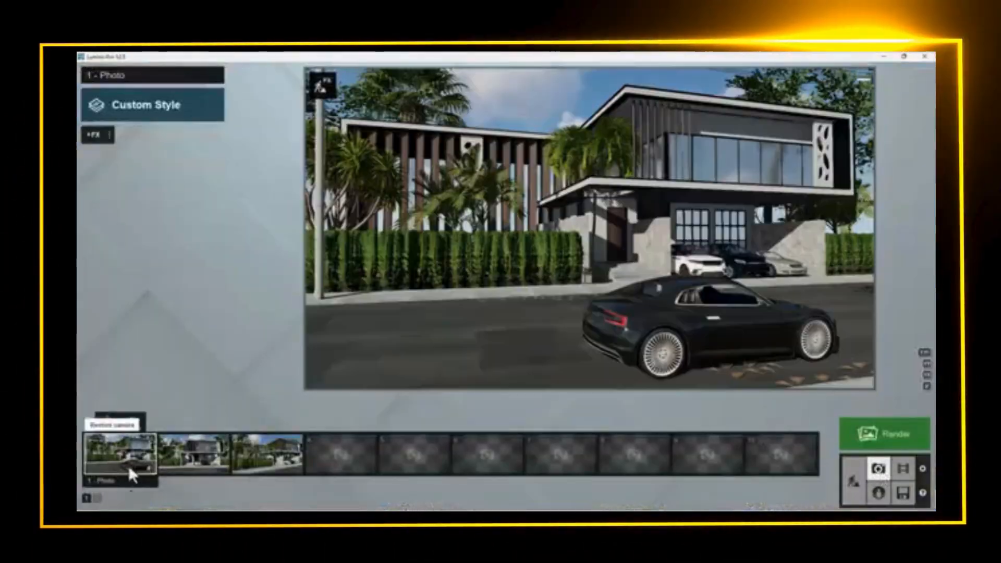
{"action": "left_click", "coordinate": [201, 447]}
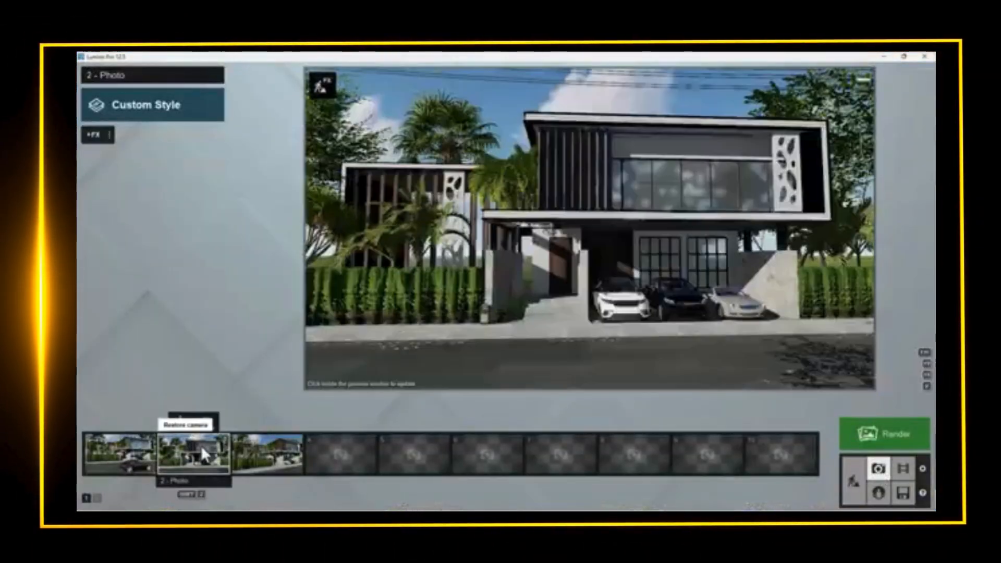
{"action": "left_click", "coordinate": [268, 447]}
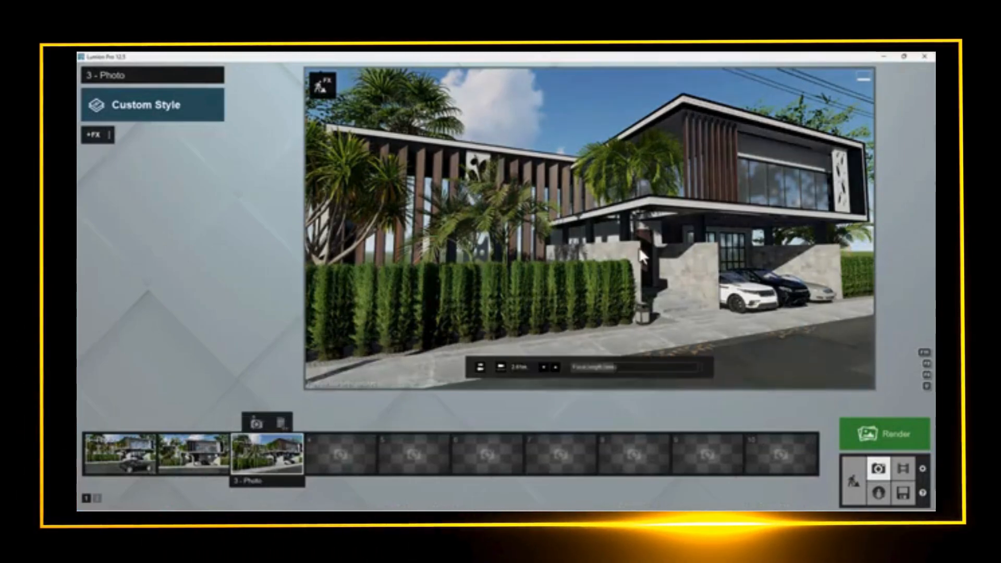
- From a top view in build mode, copy the American beech in a row along the back and side of the house
{"action": "left_click", "coordinate": [853, 479]}
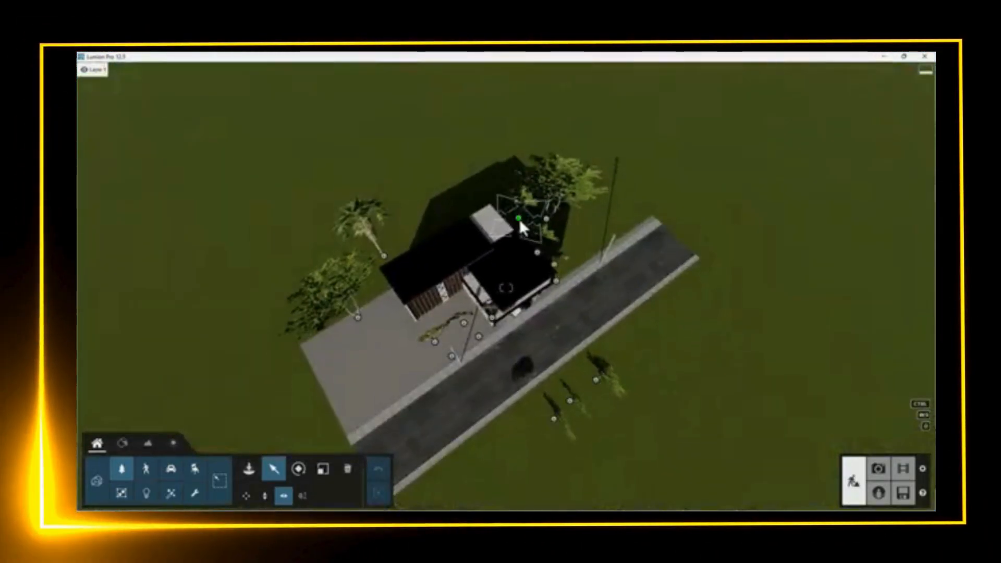
{"action": "left_click", "coordinate": [398, 248]}
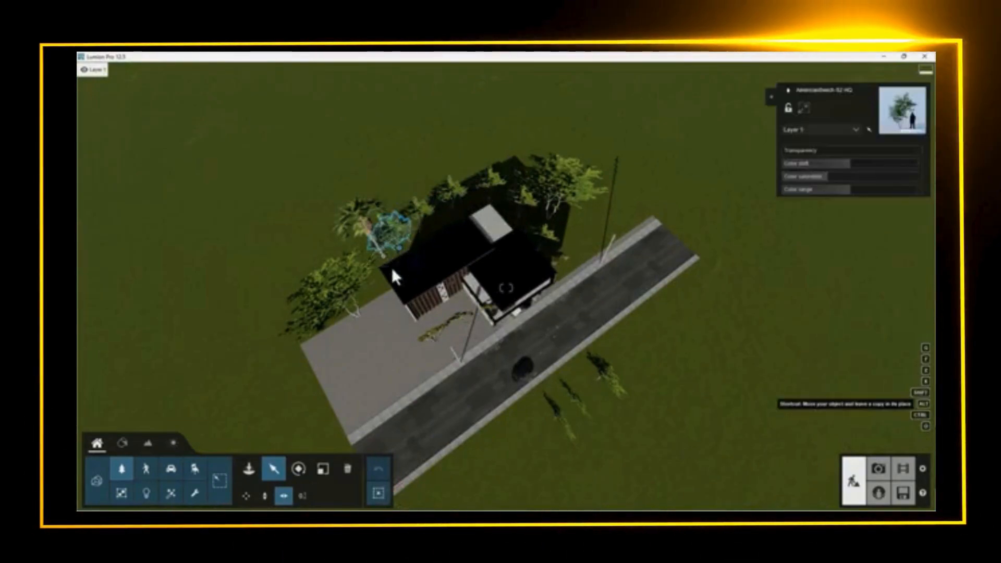
{"action": "left_click_drag", "start_coordinate": [392, 268], "coordinate": [335, 318]}
- Add the 2-Point Perspective effect to 1 - Photo and apply the Realistic style to it
{"action": "left_click", "coordinate": [878, 469]}
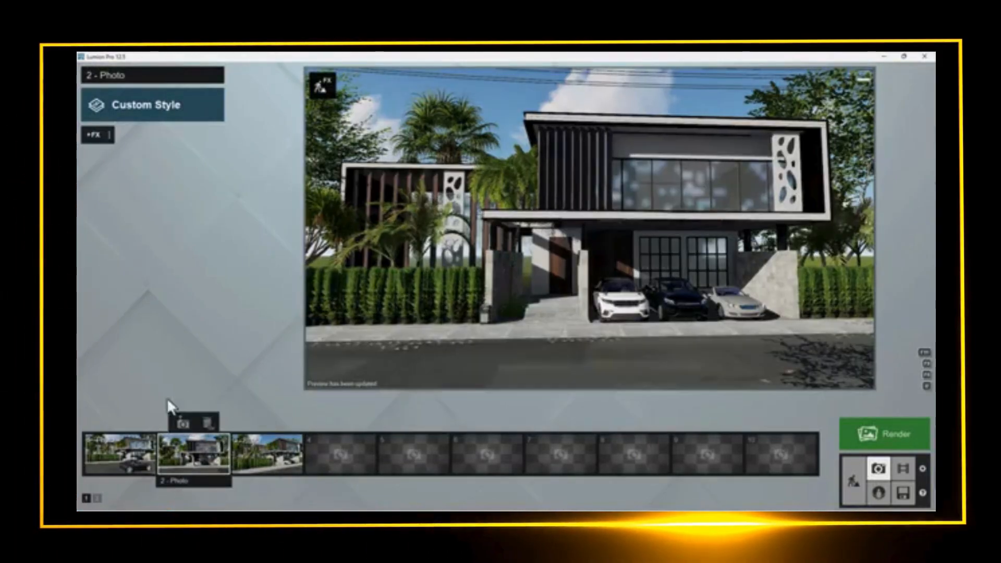
{"action": "left_click", "coordinate": [119, 453]}
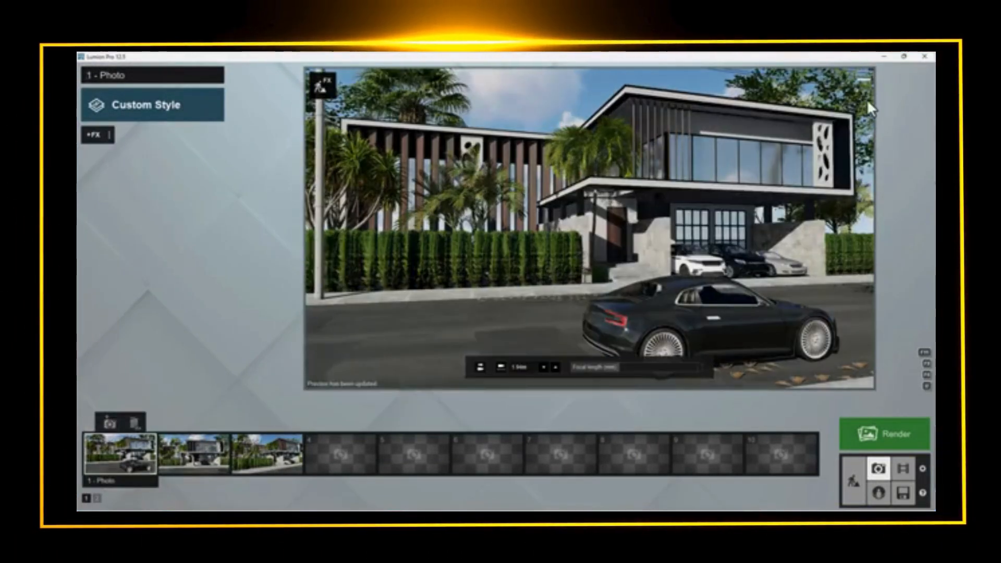
{"action": "left_click", "coordinate": [94, 135]}
{"action": "left_click", "coordinate": [552, 206]}
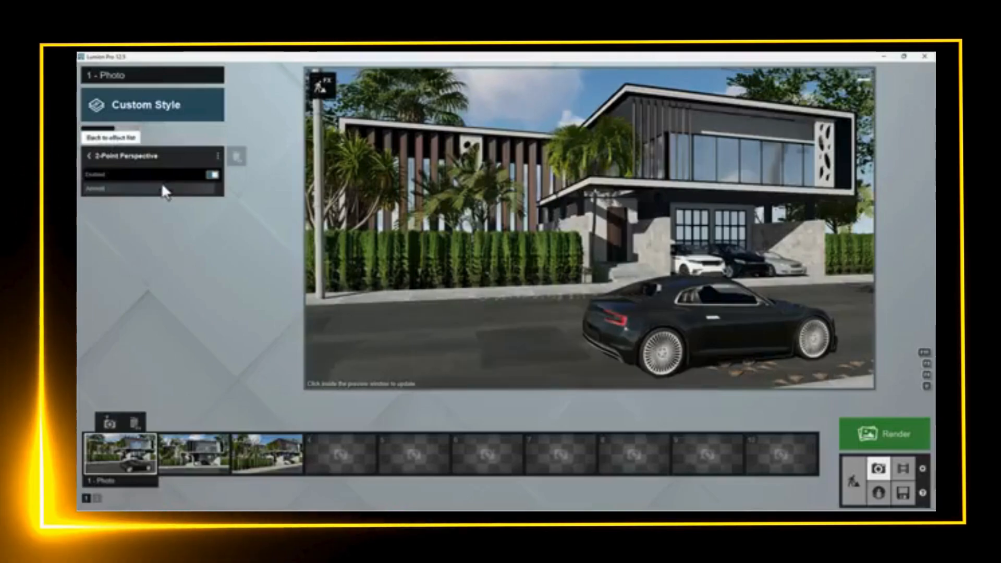
{"action": "left_click", "coordinate": [139, 107]}
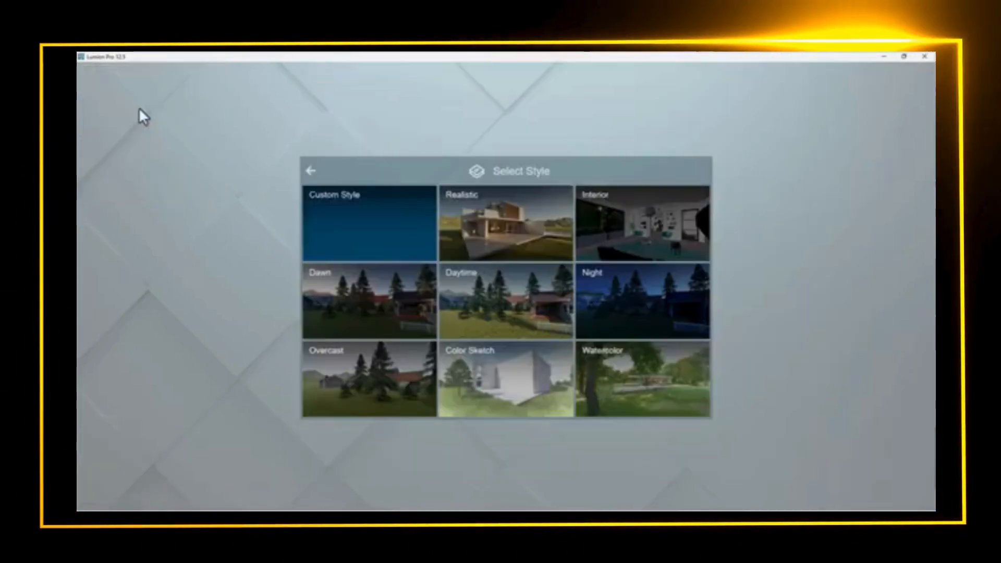
{"action": "left_click", "coordinate": [514, 224]}
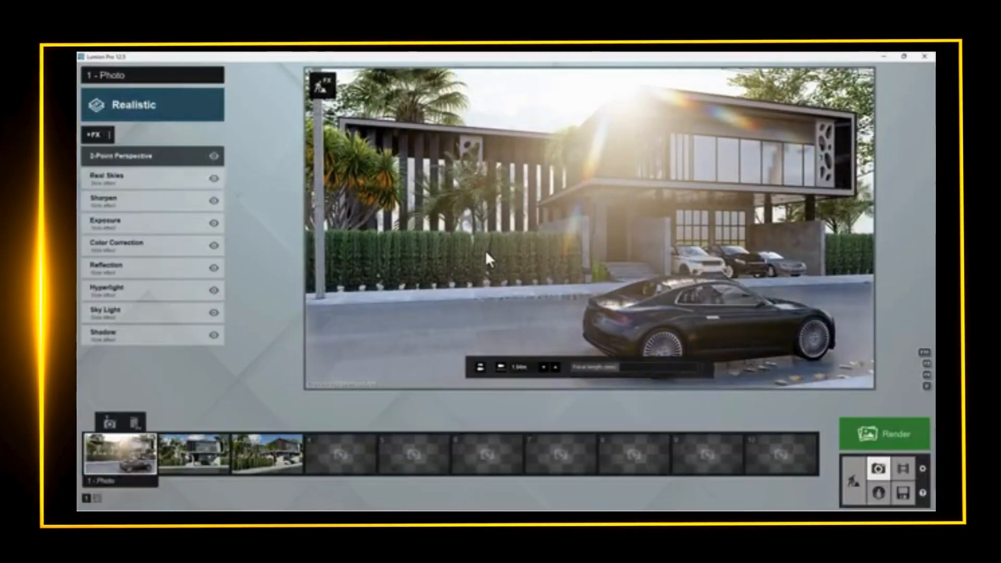
- Replace the Real Skies backdrop of 1 - Photo with an Overcast sky and adjust its heading and brightness sliders
{"action": "left_click", "coordinate": [117, 180]}
{"action": "left_click", "coordinate": [121, 178]}
{"action": "left_click", "coordinate": [572, 148]}
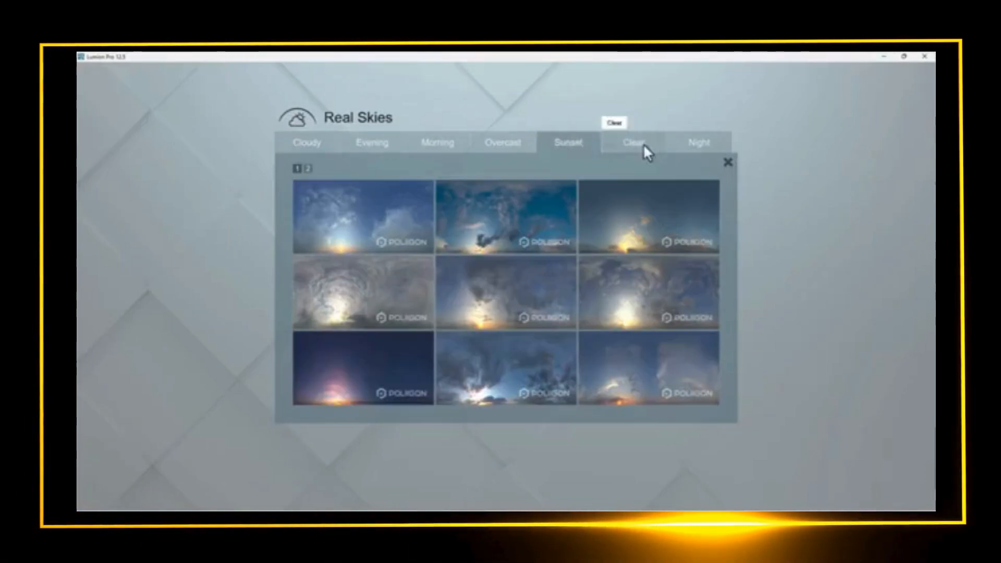
{"action": "left_click", "coordinate": [643, 145]}
{"action": "left_click", "coordinate": [504, 146]}
{"action": "left_click", "coordinate": [501, 216]}
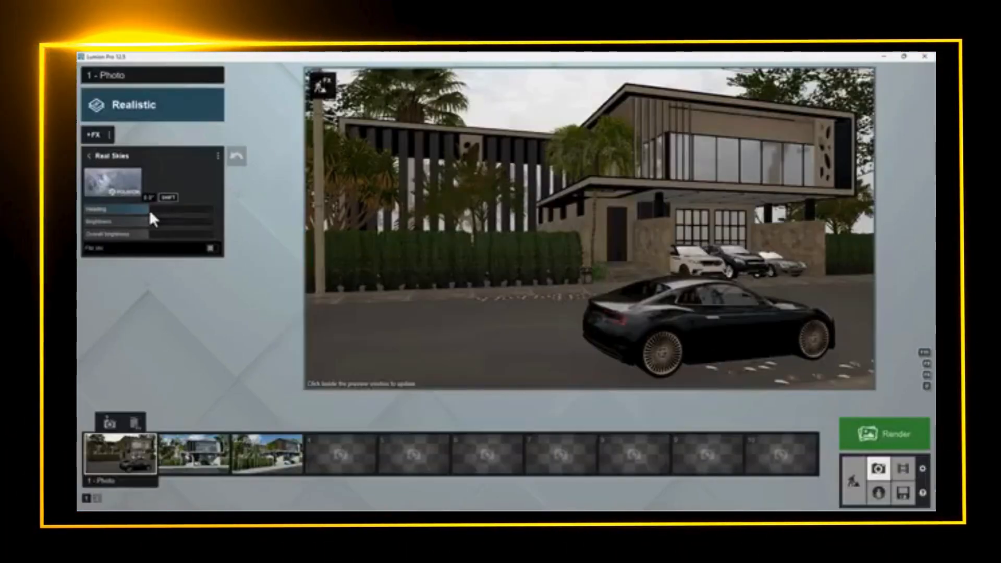
{"action": "left_click_drag", "start_coordinate": [152, 221], "coordinate": [202, 222]}
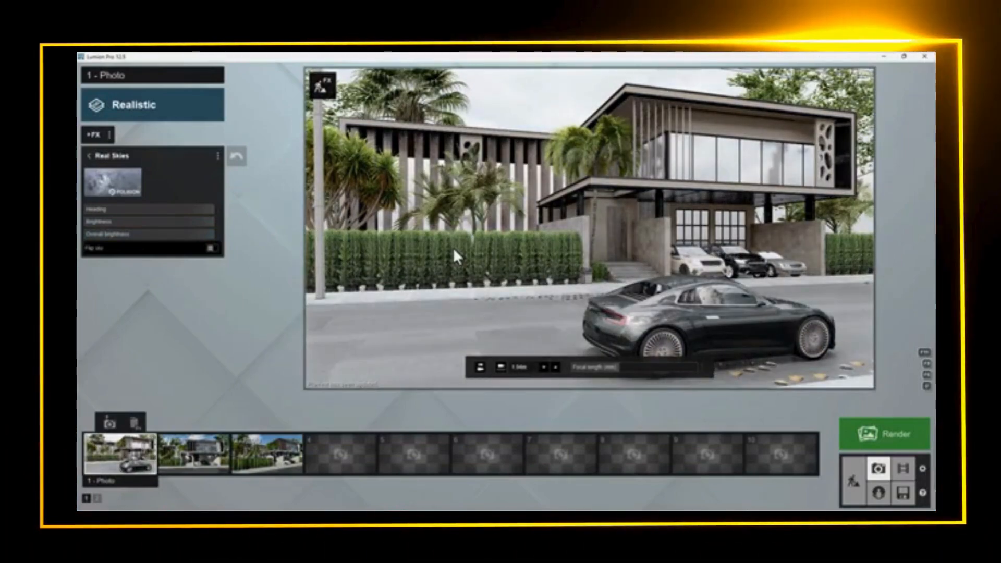
- Adjust the intensity of the Sharpen effect on 1 - Photo
{"action": "left_click", "coordinate": [102, 153]}
{"action": "left_click", "coordinate": [157, 198]}
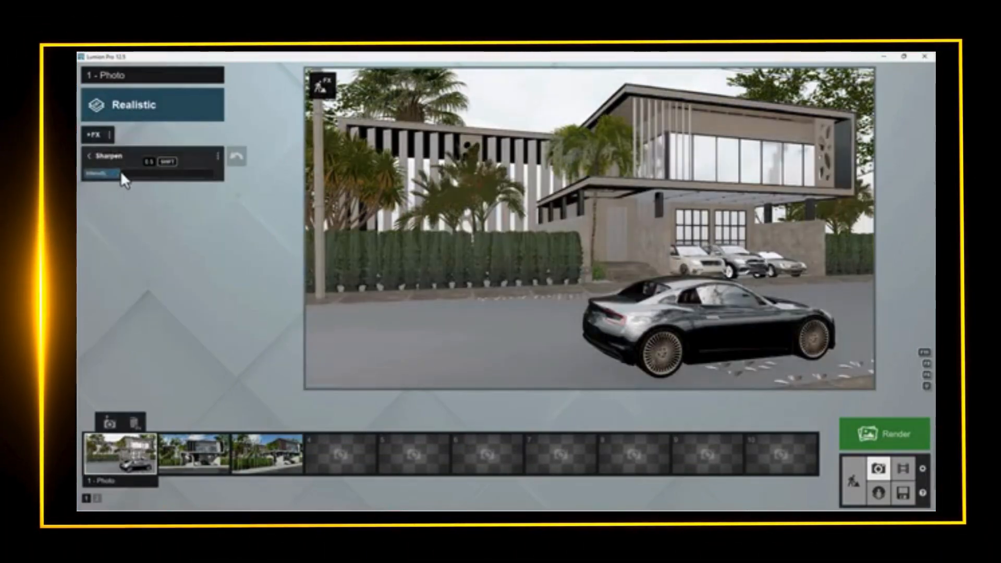
{"action": "left_click", "coordinate": [90, 155]}
- Fine-tune the Exposure and Color Correction effects for a cooler, more contrasted daylight look in 1 - Photo
{"action": "left_click", "coordinate": [107, 221]}
{"action": "left_click", "coordinate": [90, 156]}
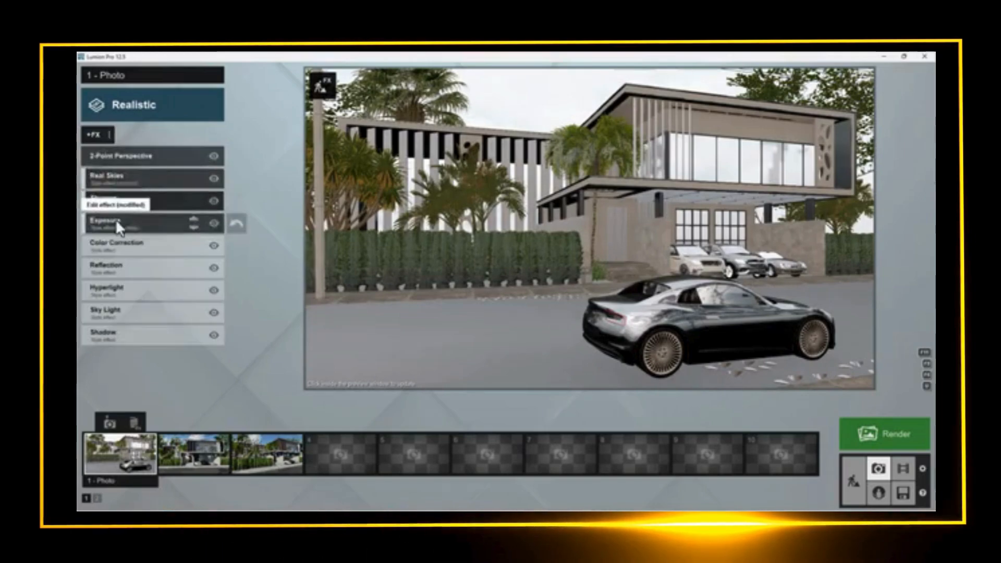
{"action": "left_click", "coordinate": [115, 243]}
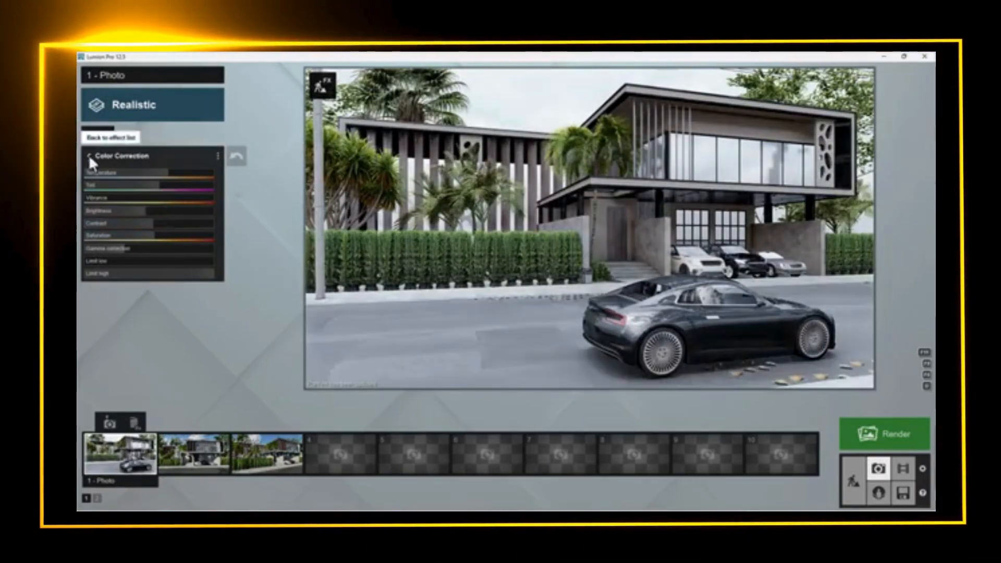
{"action": "left_click", "coordinate": [88, 155]}
- In the Reflection effect, add reflection planes on the glazing behind the vertical slats and on the upper-floor front windows
{"action": "left_click", "coordinate": [138, 271]}
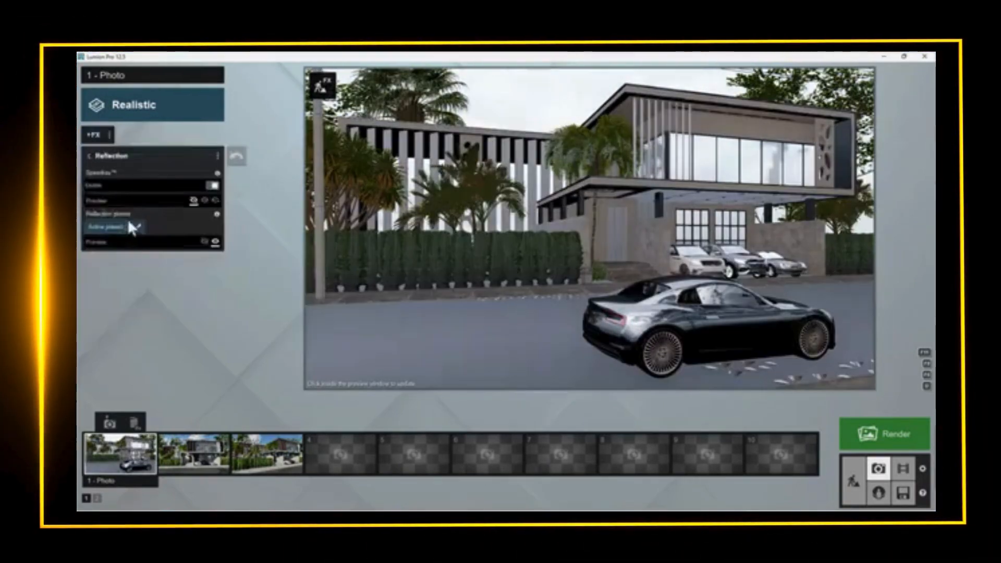
{"action": "left_click", "coordinate": [127, 218]}
{"action": "left_click", "coordinate": [210, 478]}
{"action": "left_click", "coordinate": [407, 217]}
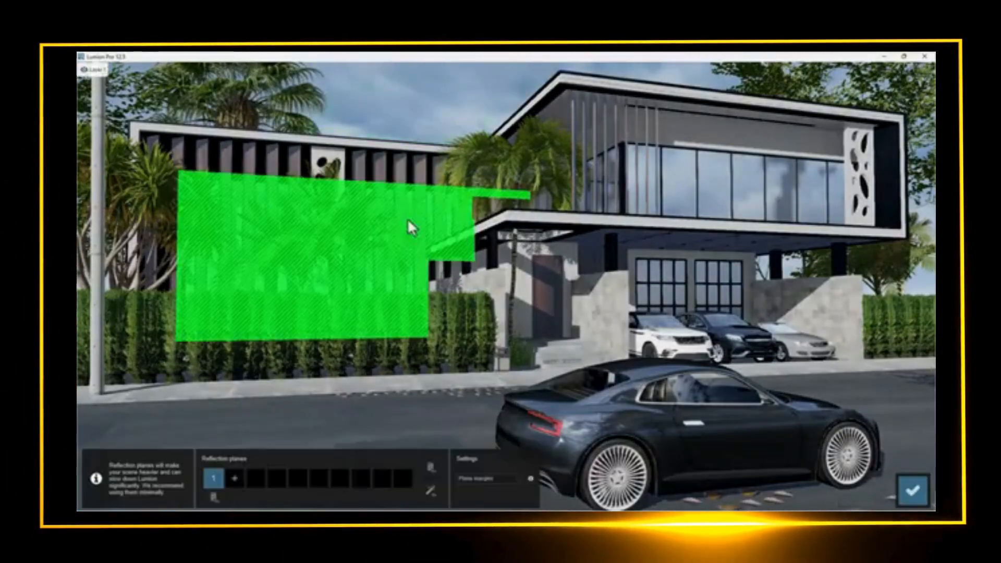
{"action": "left_click", "coordinate": [217, 414]}
{"action": "left_click", "coordinate": [680, 182]}
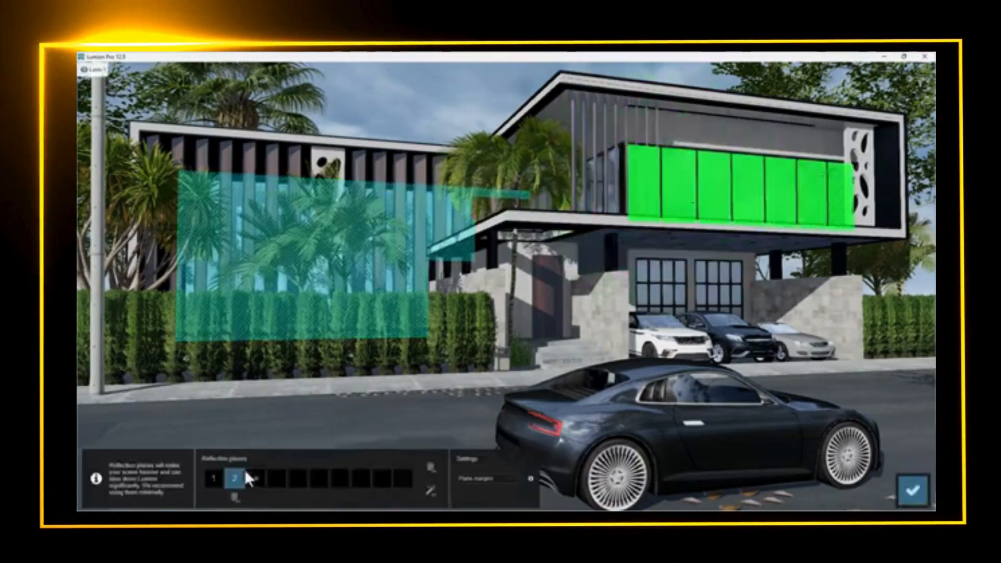
- Add reflection planes on the ground-floor windows behind the cars and on the upper floor's side glazing
{"action": "left_click", "coordinate": [256, 478]}
{"action": "left_click", "coordinate": [641, 300]}
{"action": "left_click", "coordinate": [280, 474]}
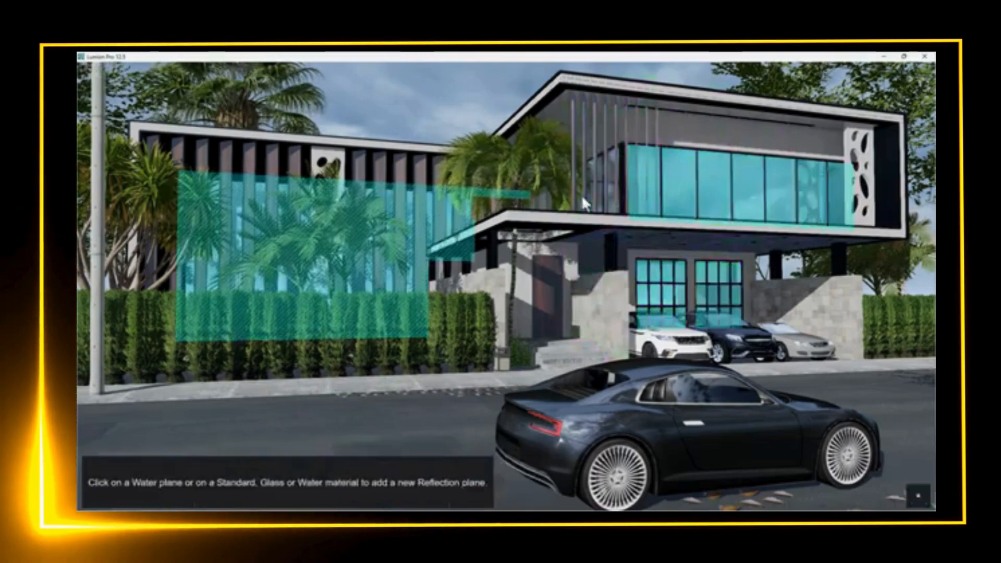
{"action": "left_click", "coordinate": [608, 191]}
- Add reflection planes on the road surface and on the glass of the entrance door
{"action": "left_click", "coordinate": [298, 478]}
{"action": "left_click", "coordinate": [484, 412]}
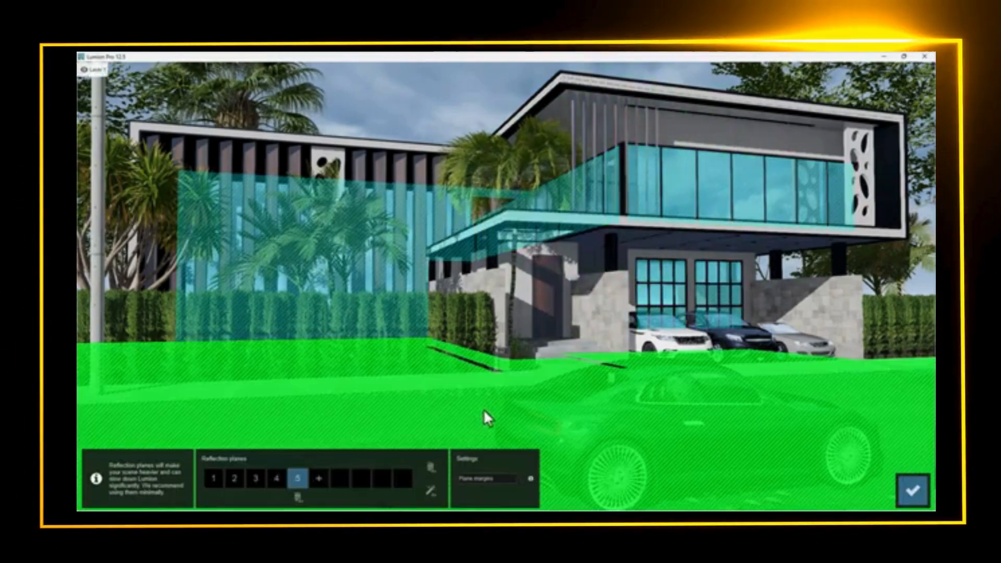
{"action": "left_click", "coordinate": [319, 479]}
{"action": "left_click", "coordinate": [547, 270]}
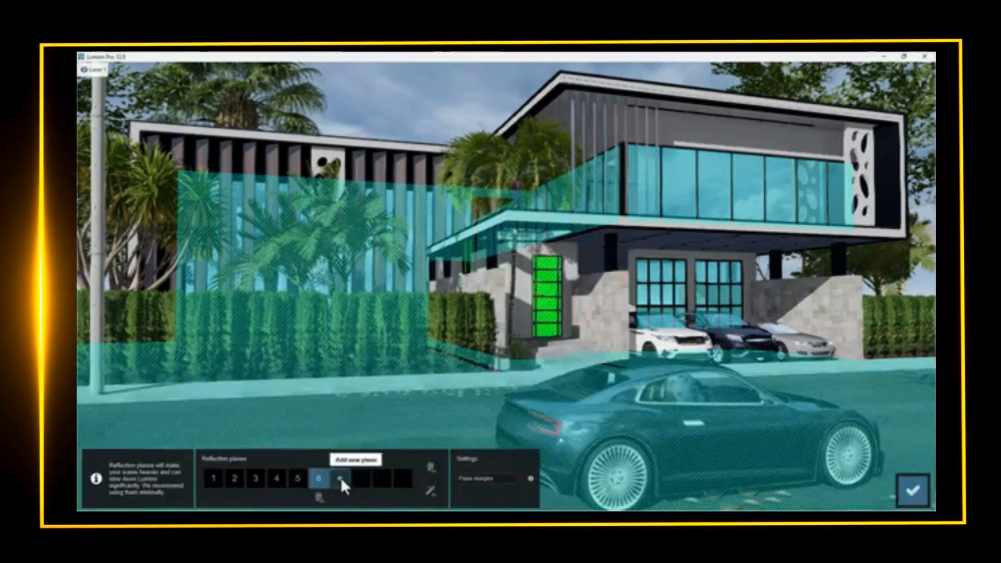
- Add a seventh reflection plane on the band above the upper-floor windows and finish editing the Reflection effect
{"action": "left_click", "coordinate": [340, 477]}
{"action": "left_click", "coordinate": [678, 134]}
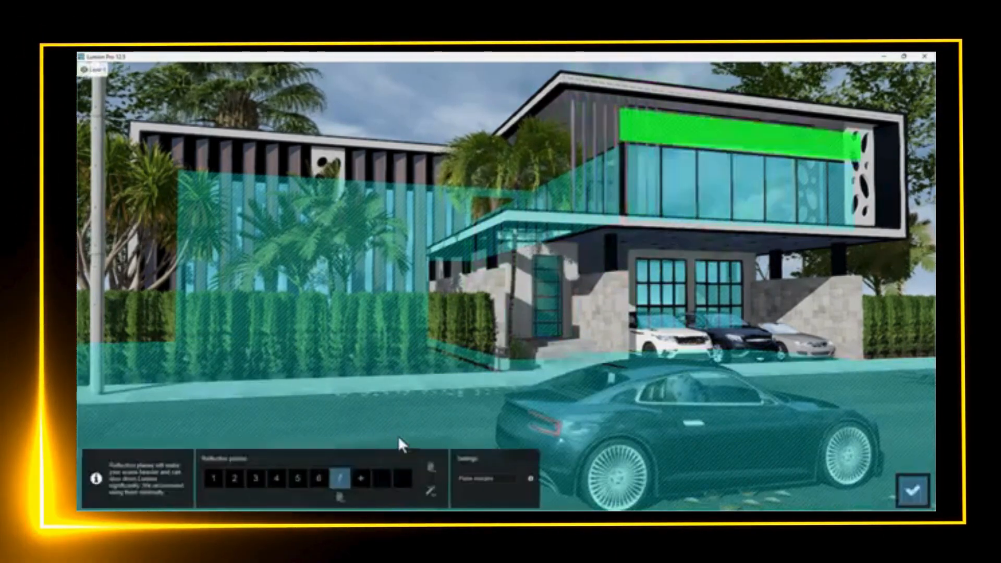
{"action": "left_click", "coordinate": [916, 493]}
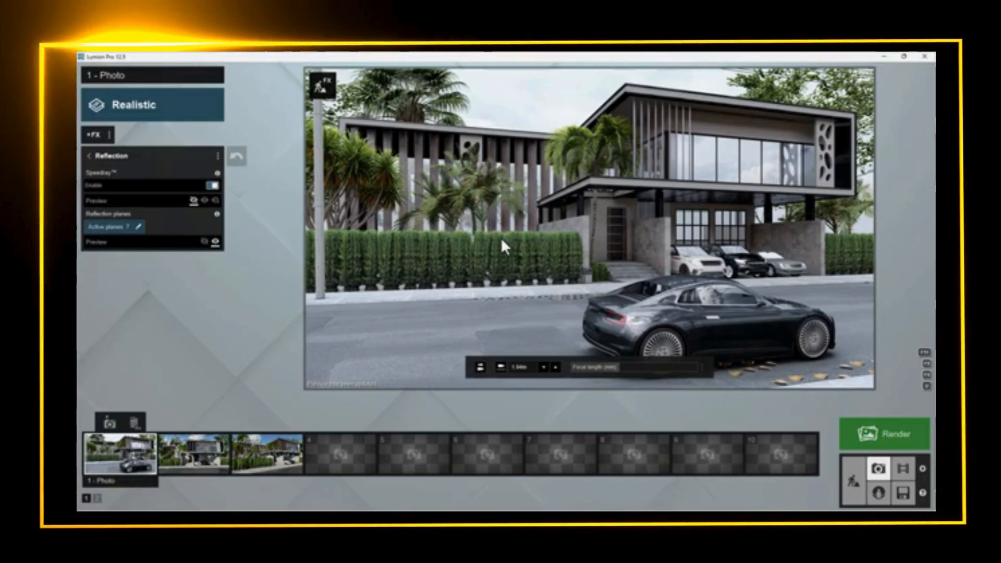
{"action": "left_click", "coordinate": [115, 156]}
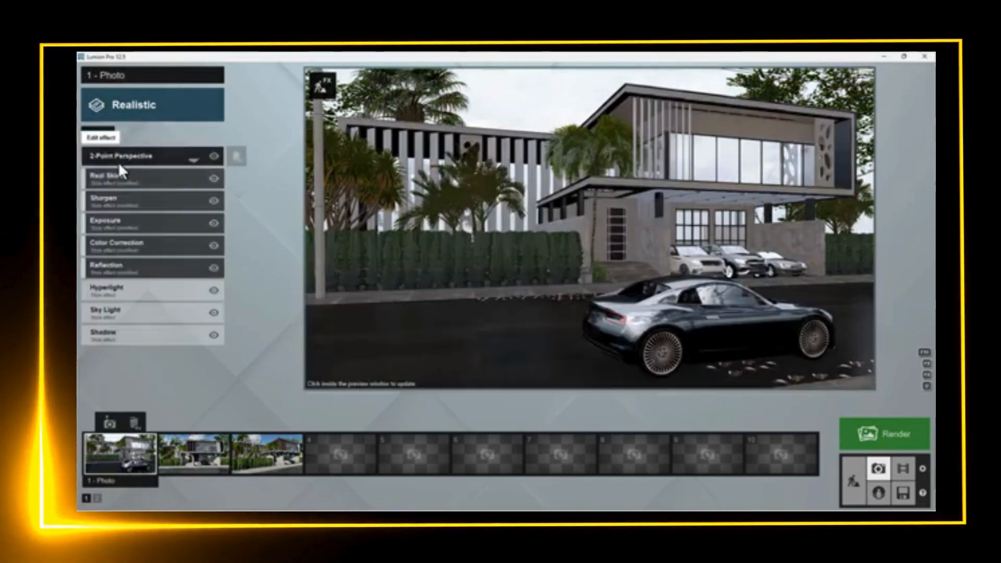
- Enable Hyperlight in the preview and turn on Sky Light in planar and projected reflections
{"action": "left_click", "coordinate": [156, 288]}
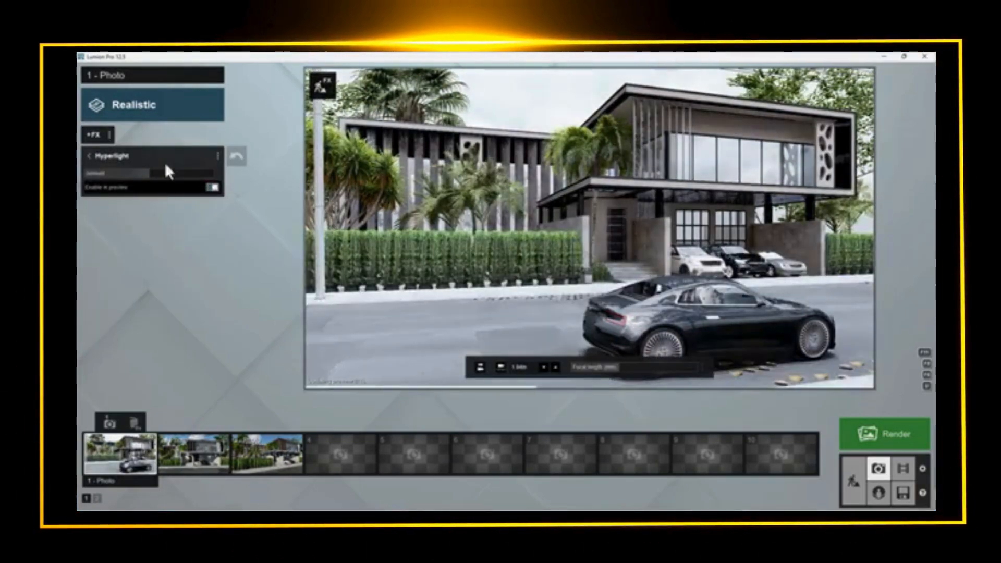
{"action": "left_click", "coordinate": [88, 156]}
{"action": "left_click", "coordinate": [123, 327]}
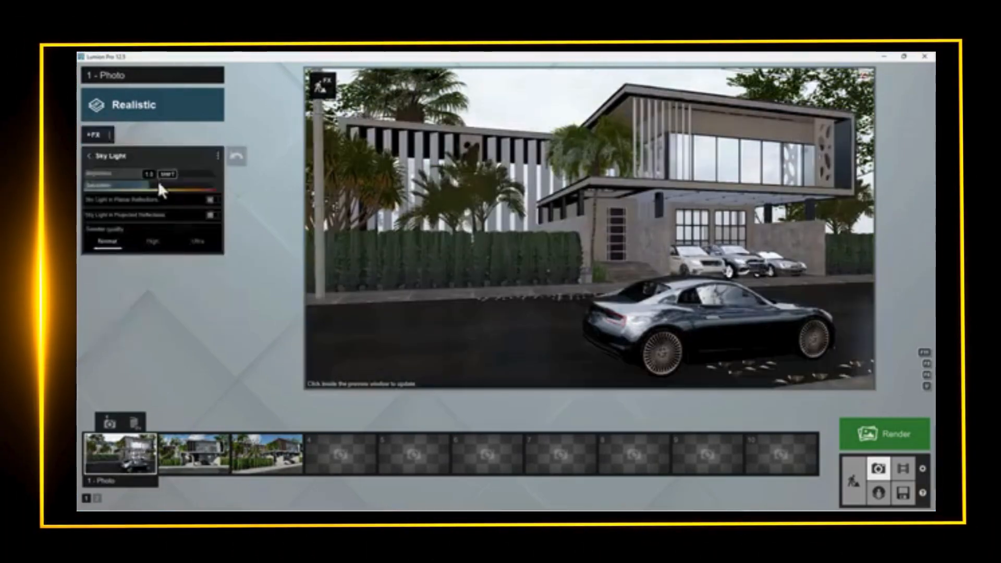
{"action": "left_click", "coordinate": [389, 261]}
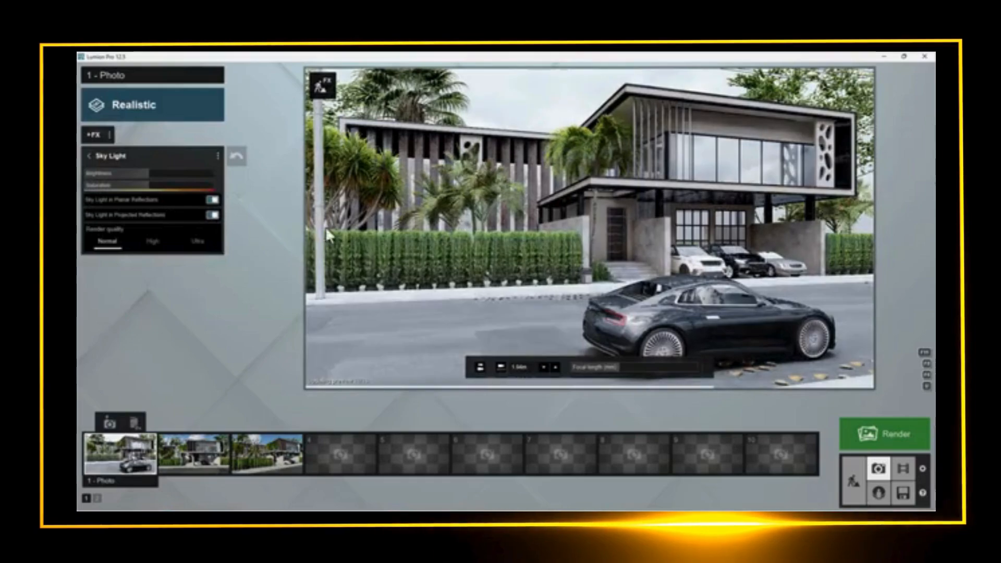
- Raise the Sky Light brightness, set its saturation to 1.1 and its render quality to High
{"action": "left_click_drag", "start_coordinate": [150, 172], "coordinate": [157, 185]}
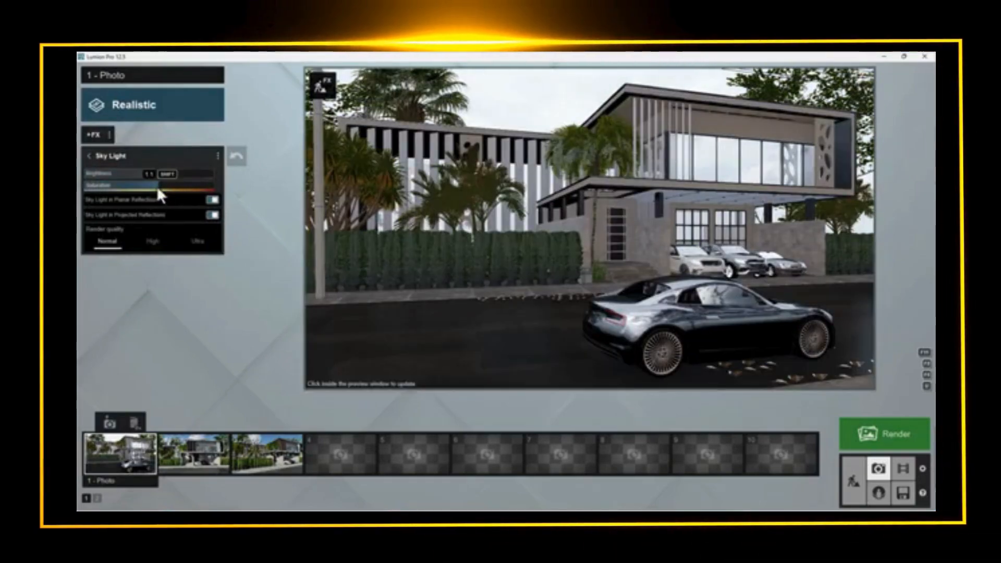
{"action": "left_click", "coordinate": [154, 241]}
{"action": "left_click", "coordinate": [499, 308]}
{"action": "left_click", "coordinate": [89, 156]}
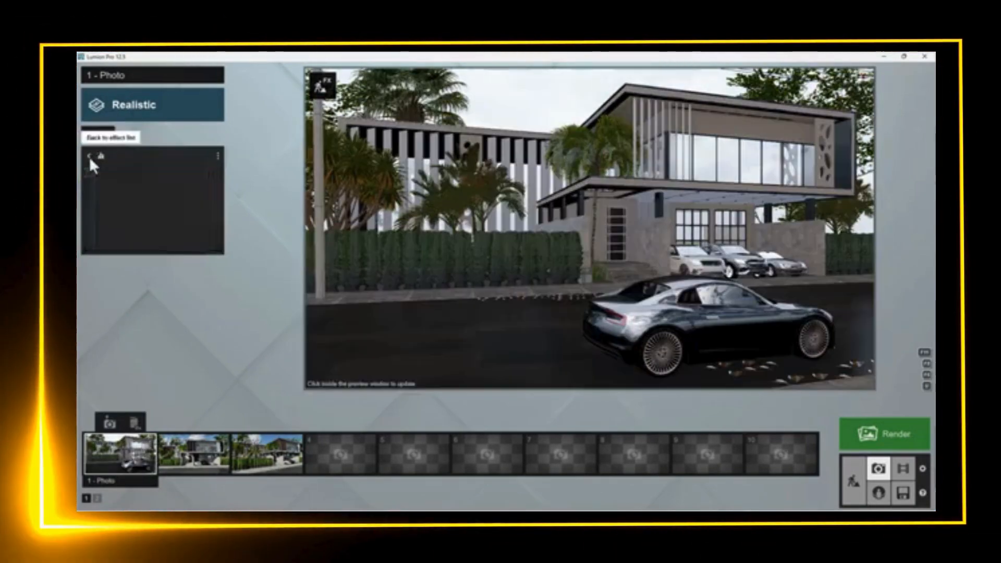
- Adjust the Shadow effect's brightness and set the shadow type to Sharp
{"action": "left_click", "coordinate": [129, 334]}
{"action": "left_click_drag", "start_coordinate": [106, 199], "coordinate": [119, 199]}
{"action": "left_click", "coordinate": [389, 262]}
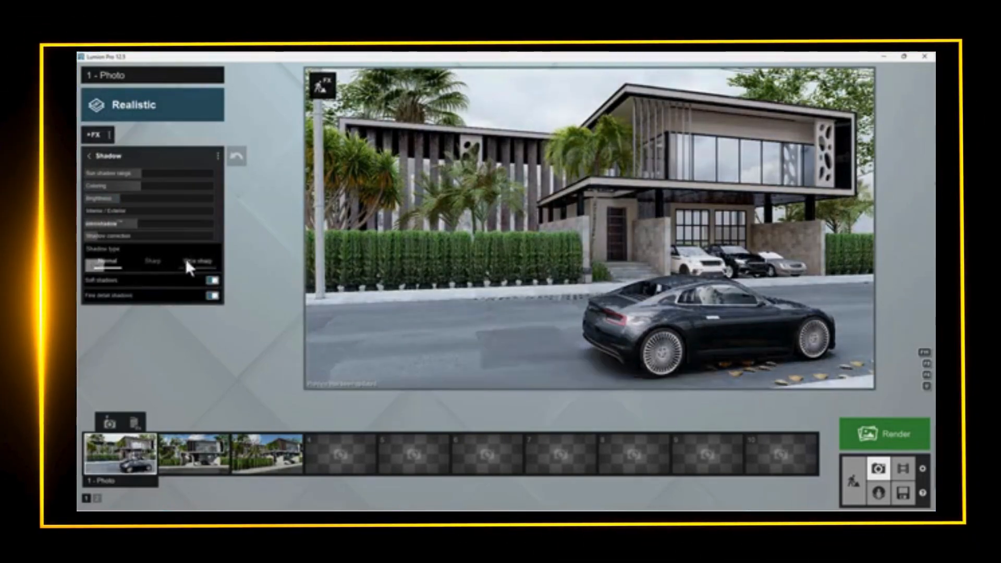
{"action": "left_click", "coordinate": [154, 262]}
{"action": "left_click", "coordinate": [470, 290]}
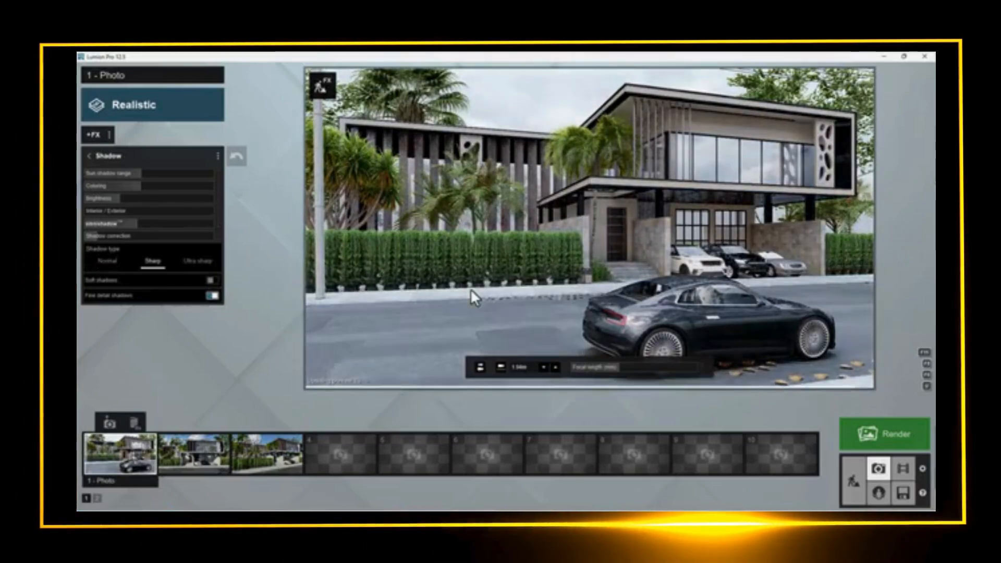
- Reframe the 1 - Photo view to show more sky, with the camera height at 1.70 m
{"action": "right_click_drag", "start_coordinate": [615, 230], "coordinate": [620, 197]}
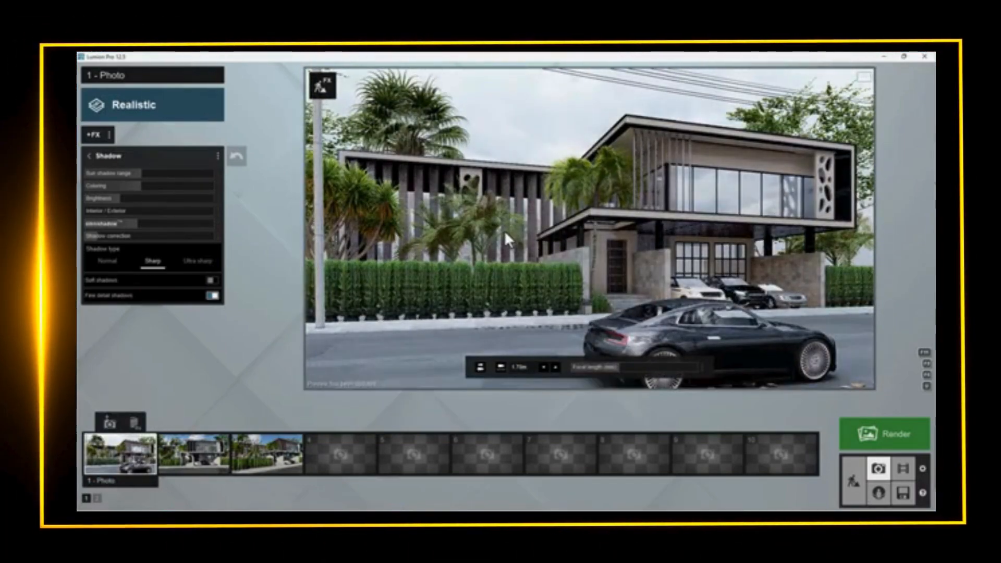
{"action": "left_click", "coordinate": [96, 155]}
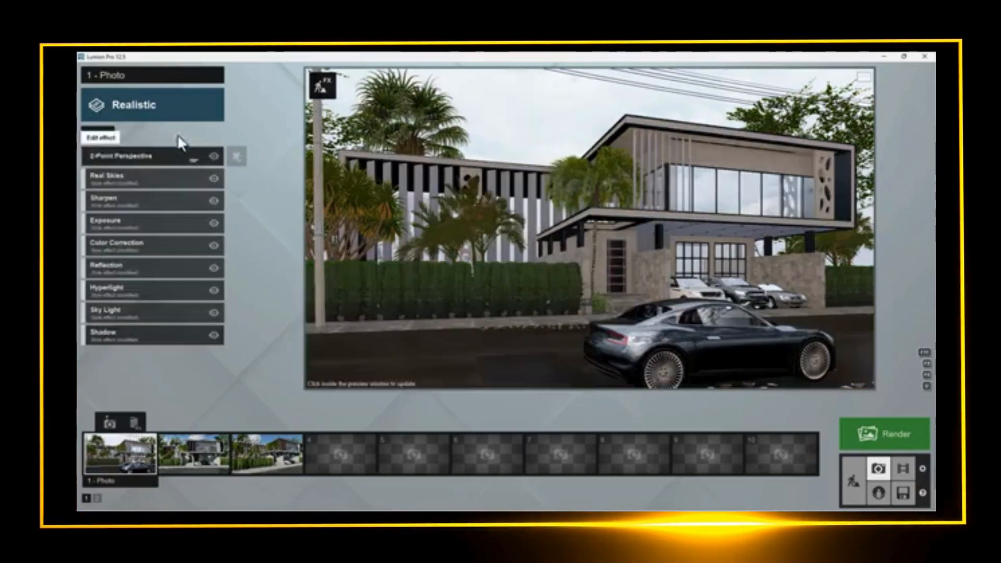
- Add the Fog effect from the Sky/Weather category to 1 - Photo and adjust its density, falloff and brightness
{"action": "left_click", "coordinate": [95, 134]}
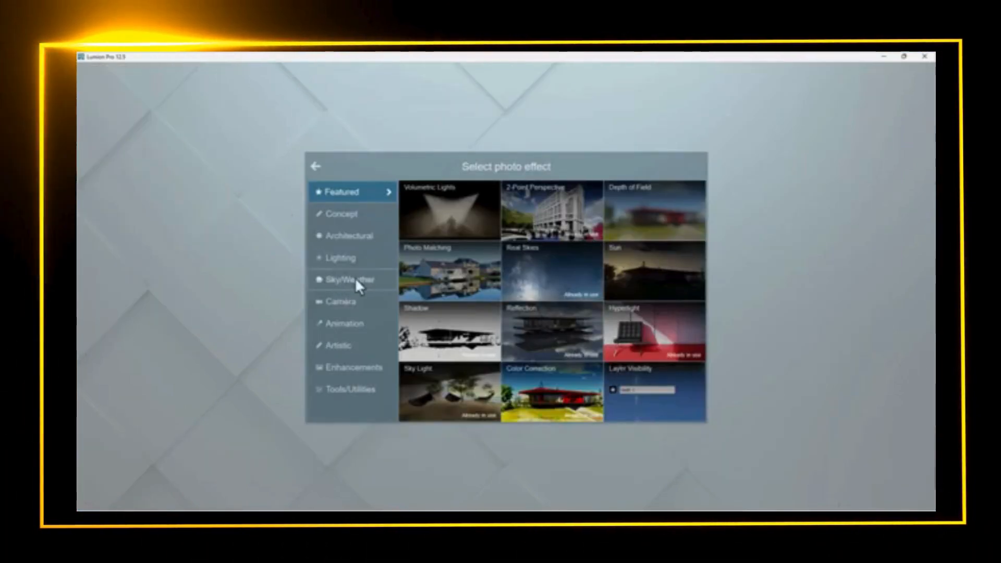
{"action": "left_click", "coordinate": [352, 279]}
{"action": "left_click", "coordinate": [636, 207]}
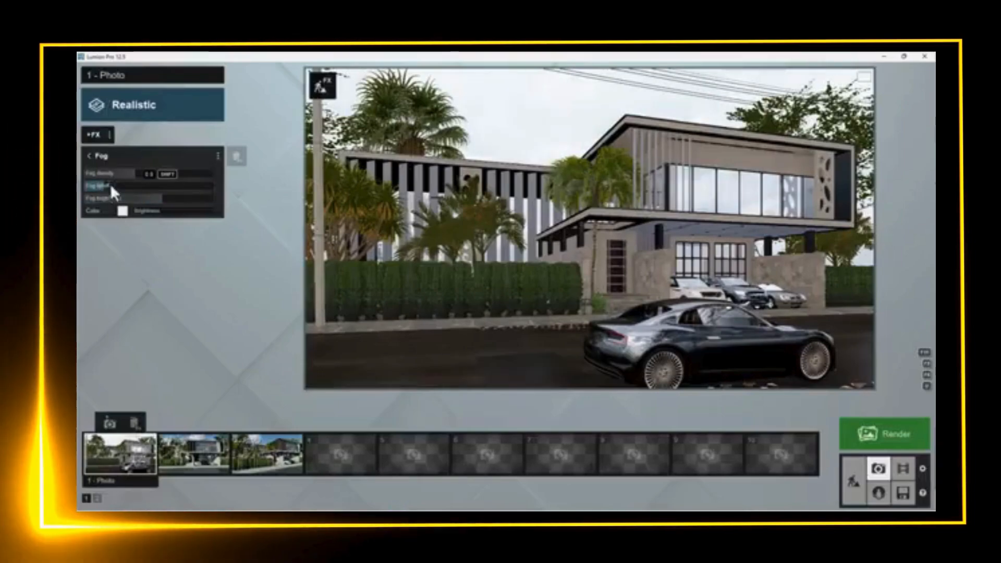
{"action": "left_click_drag", "start_coordinate": [111, 173], "coordinate": [151, 197]}
{"action": "left_click", "coordinate": [526, 285]}
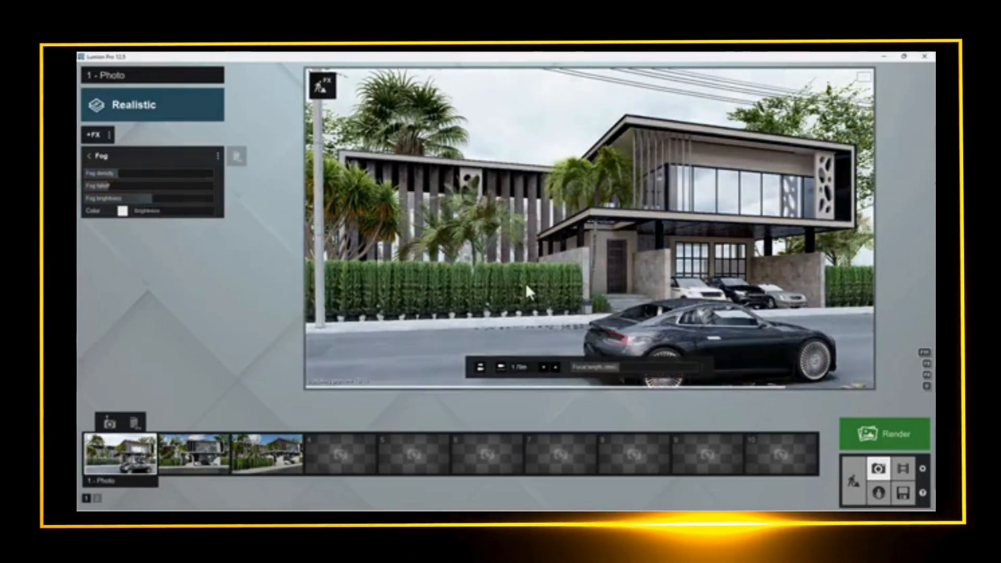
- In build mode, adjust the reflectivity of the villa's Black Glass material, save it and return to the 1 - Photo view
{"action": "left_click", "coordinate": [856, 483]}
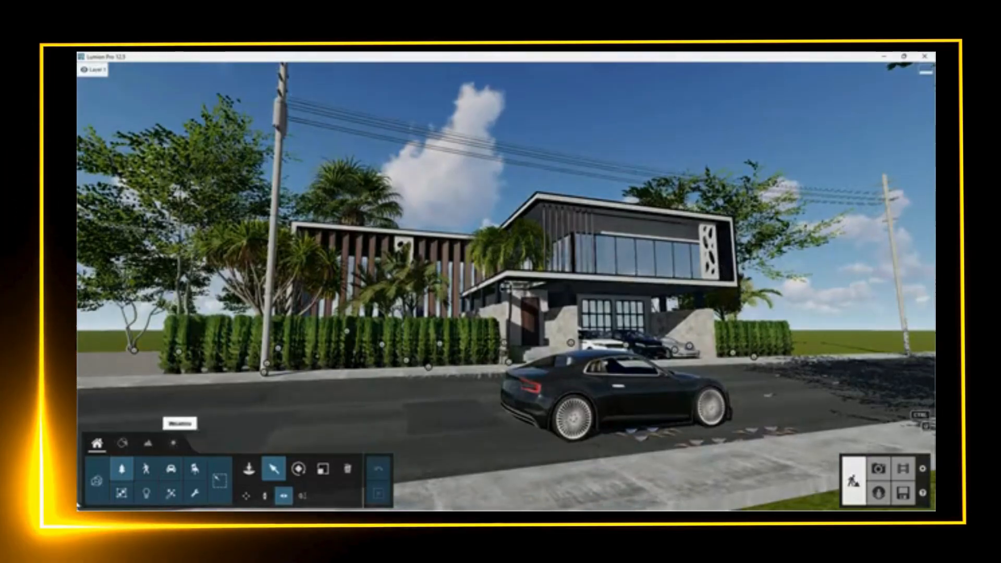
{"action": "left_click", "coordinate": [122, 443]}
{"action": "left_click", "coordinate": [594, 255]}
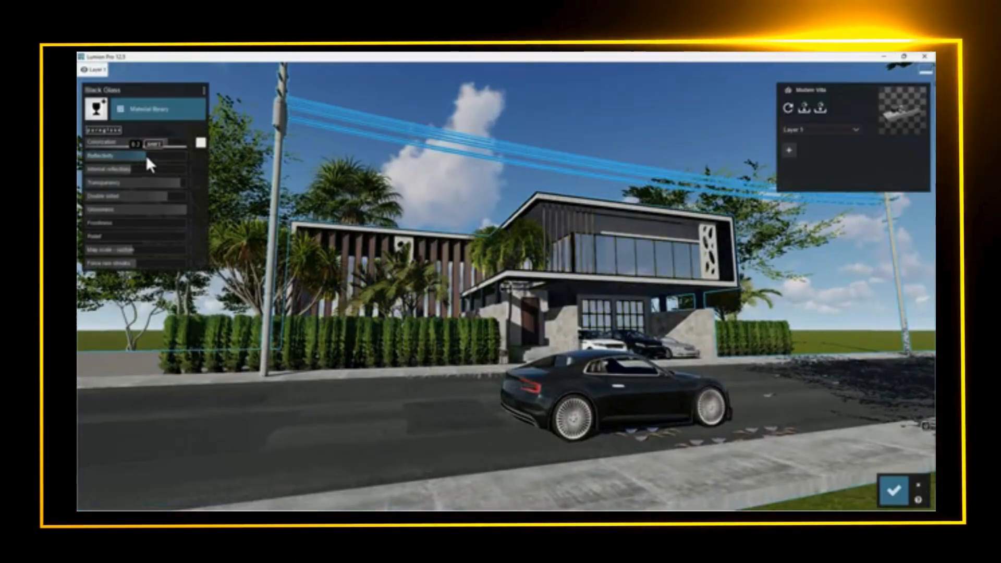
{"action": "left_click", "coordinate": [893, 490]}
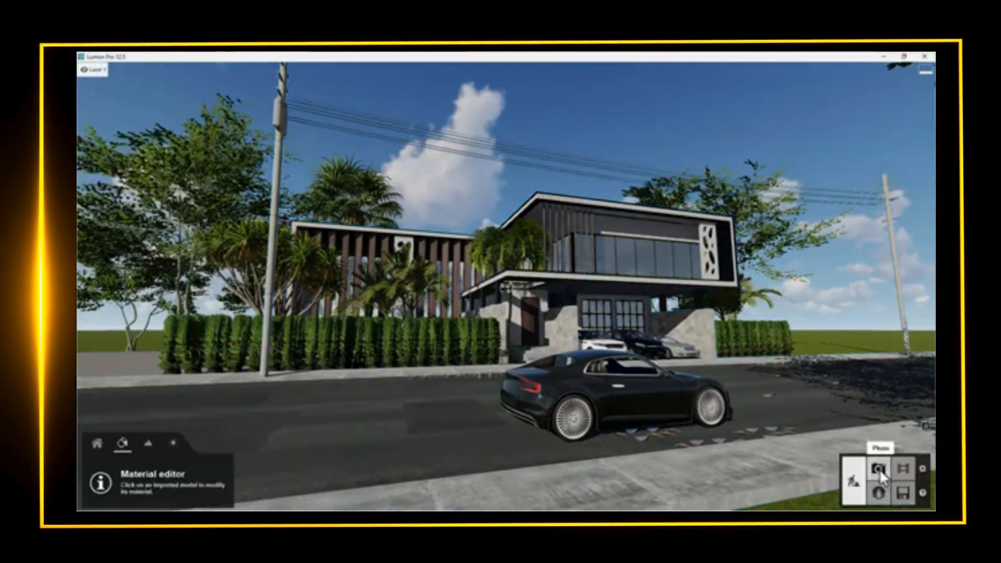
{"action": "left_click", "coordinate": [879, 468]}
{"action": "left_click", "coordinate": [143, 481]}
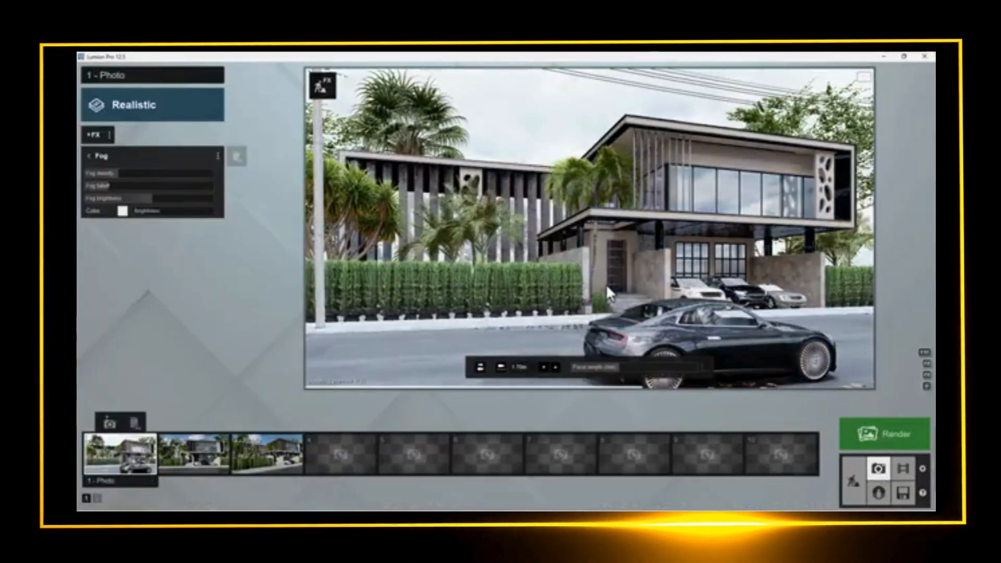
- Move the American beech trees on the grass opposite the villa closer to the road, and return to 1 - Photo's effect list
{"action": "right_click_drag", "start_coordinate": [628, 223], "coordinate": [776, 302]}
{"action": "left_click", "coordinate": [852, 480]}
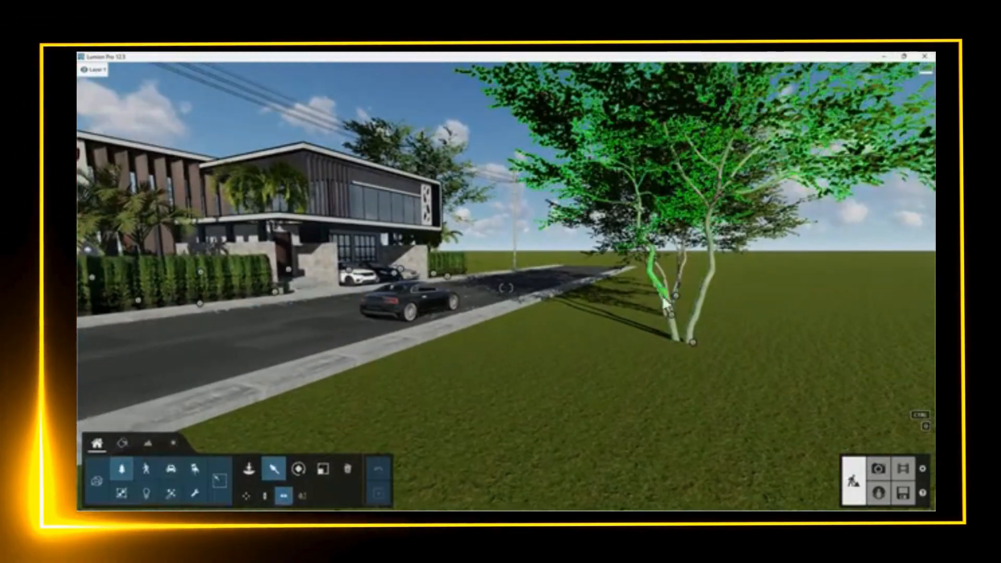
{"action": "left_click_drag", "start_coordinate": [671, 314], "coordinate": [607, 297]}
{"action": "left_click_drag", "start_coordinate": [674, 296], "coordinate": [622, 287]}
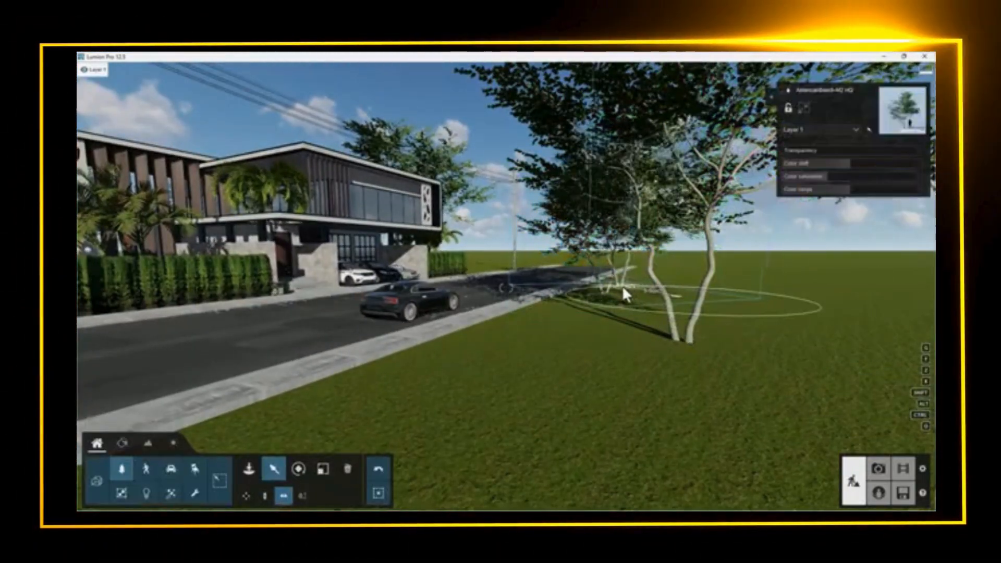
{"action": "left_click_drag", "start_coordinate": [691, 341], "coordinate": [606, 303]}
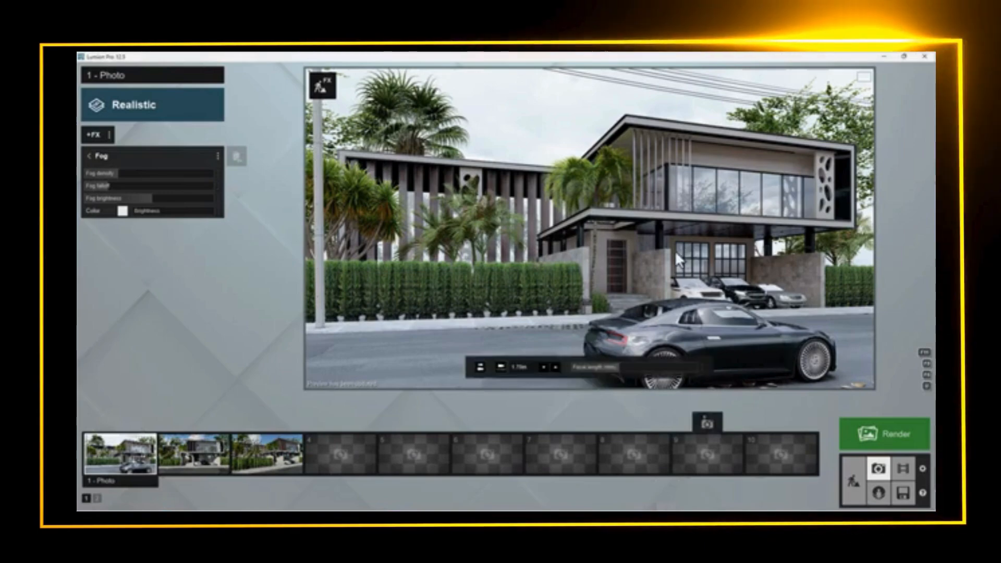
{"action": "left_click", "coordinate": [90, 155]}
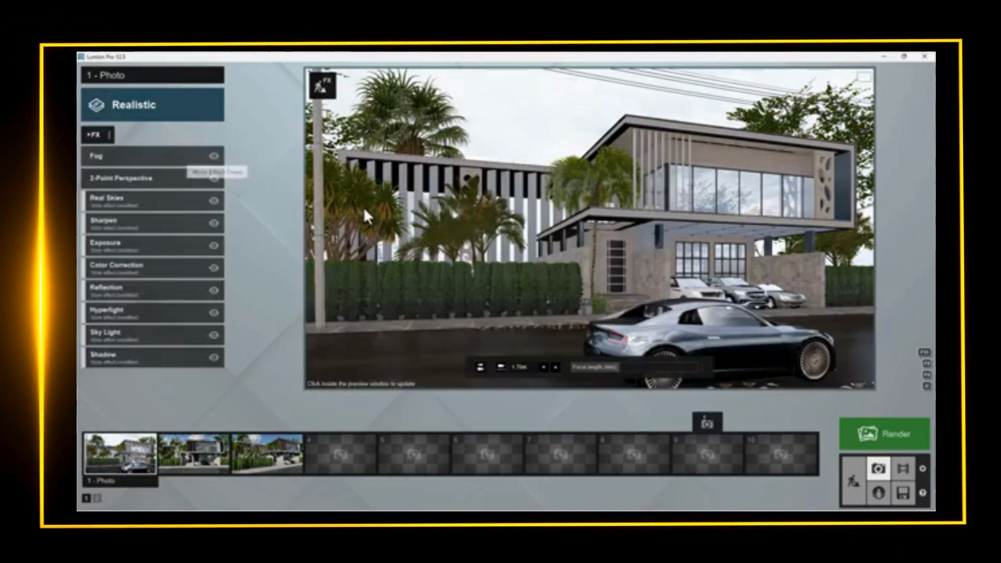
- Add the Precipitation effect to 1 - Photo and reduce its precipitation phase, particle speed and particle quantity to minimum
{"action": "left_click", "coordinate": [364, 210]}
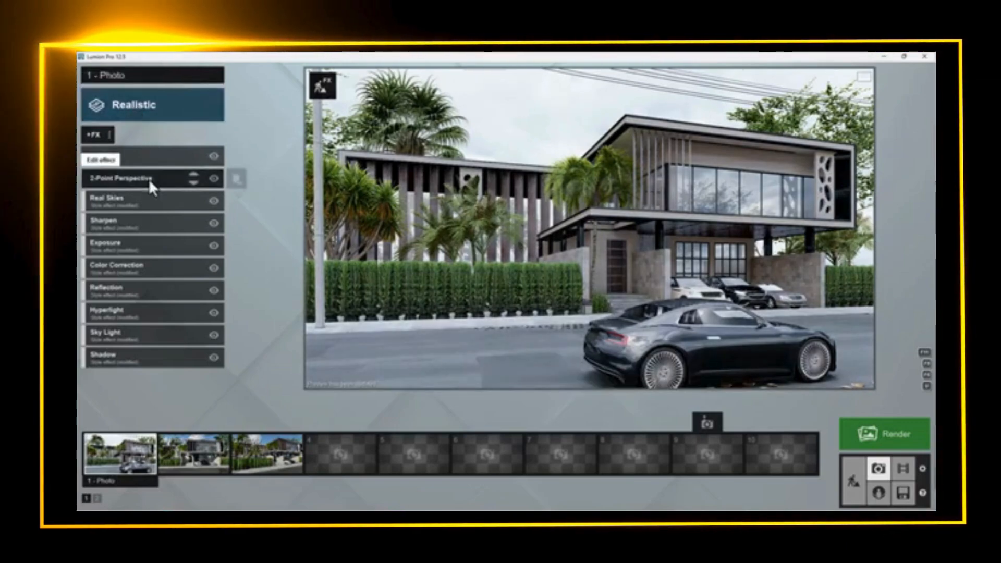
{"action": "left_click", "coordinate": [179, 112]}
{"action": "left_click", "coordinate": [328, 219]}
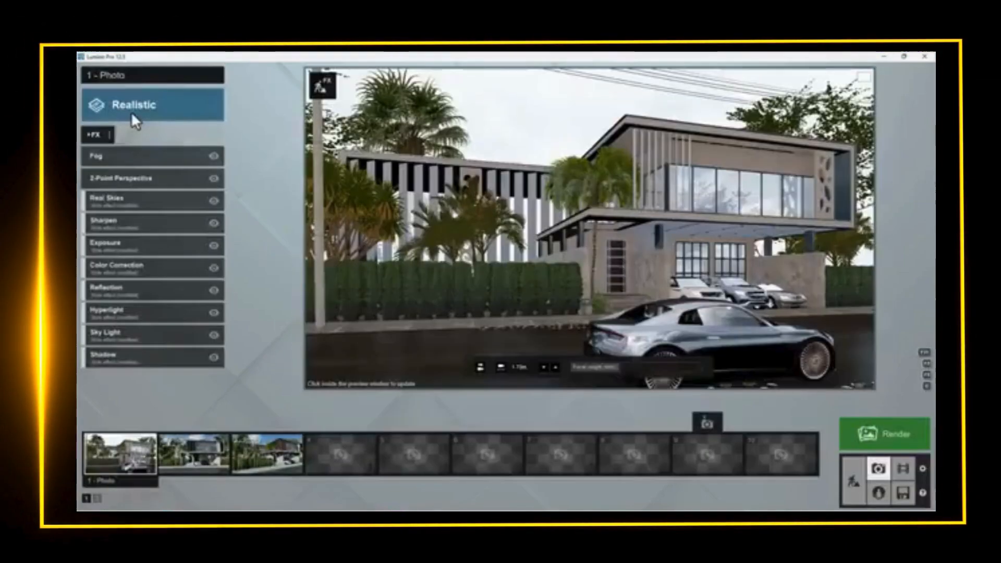
{"action": "left_click", "coordinate": [99, 131]}
{"action": "left_click", "coordinate": [462, 269]}
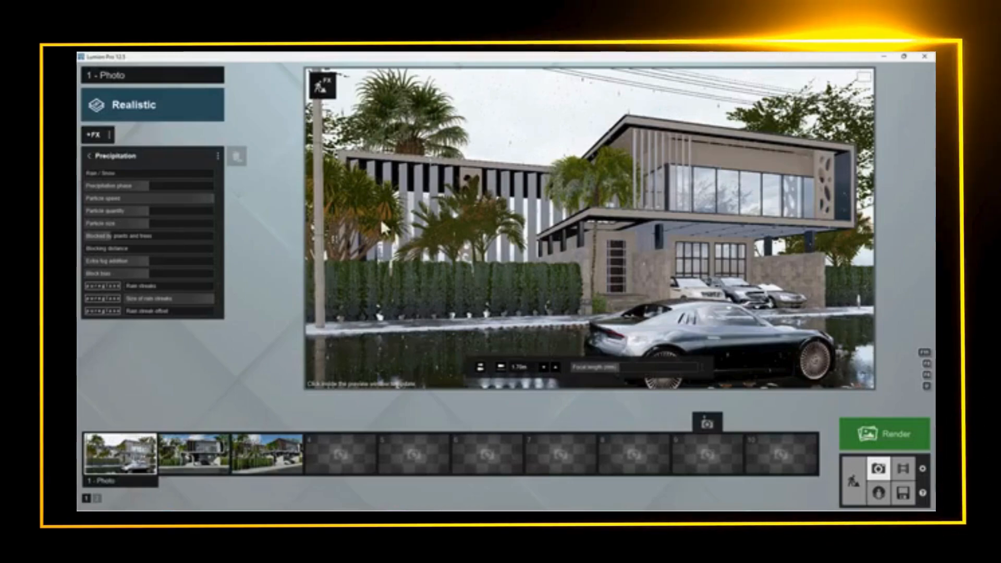
{"action": "left_click_drag", "start_coordinate": [138, 189], "coordinate": [96, 191]}
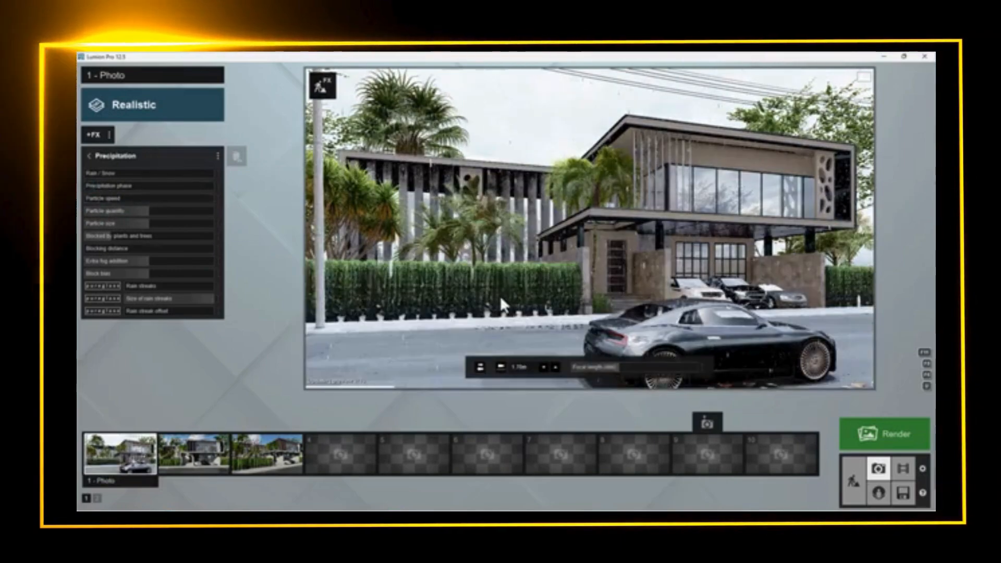
{"action": "left_click_drag", "start_coordinate": [165, 211], "coordinate": [76, 214]}
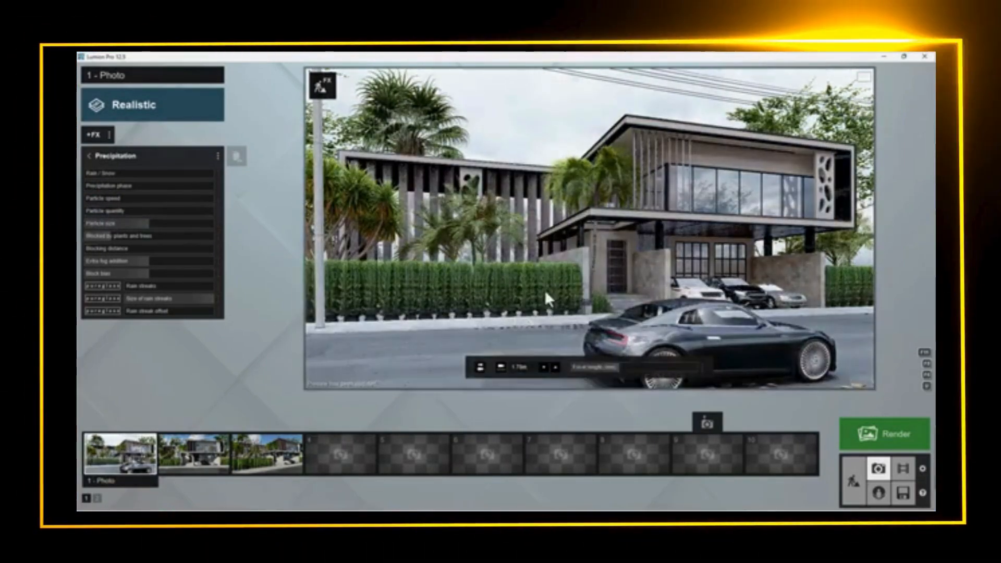
- Turn the 1 - Photo view slightly and raise the Precipitation effect's precipitation phase to about half, keeping the particles at minimum
{"action": "right_click_drag", "start_coordinate": [544, 289], "coordinate": [499, 283]}
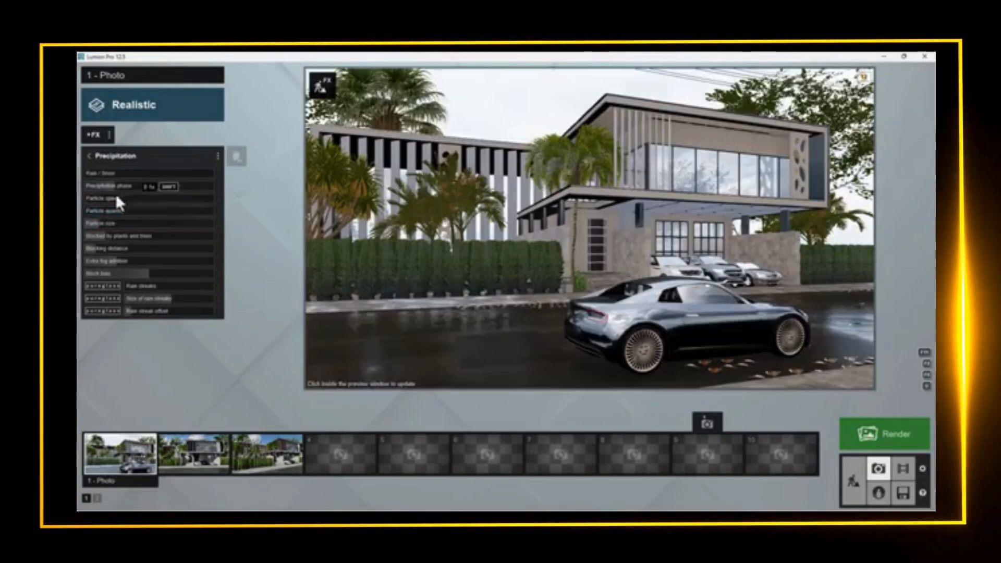
{"action": "left_click", "coordinate": [140, 186]}
{"action": "mouse_move", "coordinate": [141, 187]}
{"action": "left_mouse_down"}
{"action": "mouse_move", "coordinate": [104, 194]}
{"action": "mouse_move", "coordinate": [151, 199]}
{"action": "mouse_move", "coordinate": [140, 202]}
{"action": "mouse_move", "coordinate": [144, 186]}
{"action": "left_mouse_up"}
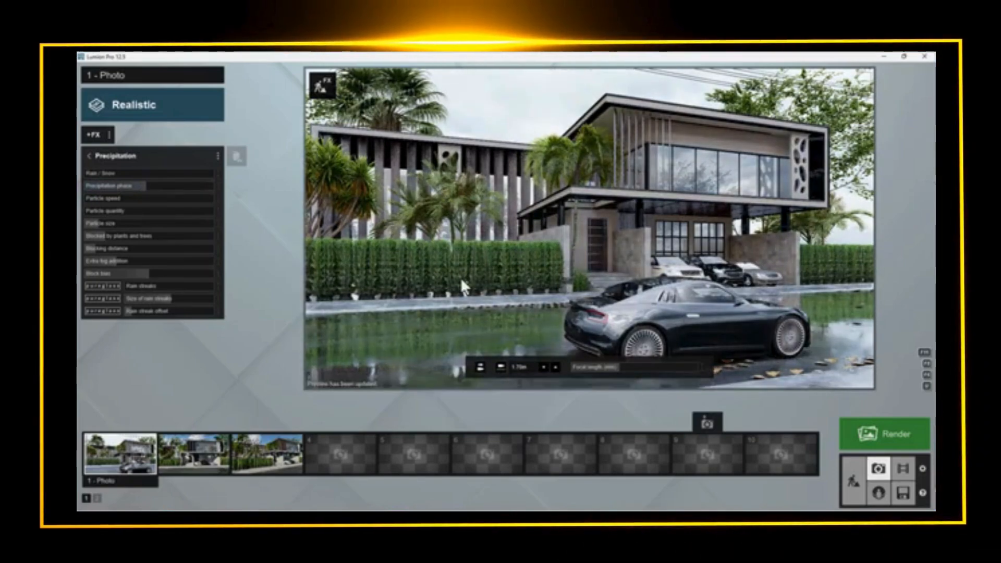
{"action": "left_click", "coordinate": [89, 156]}
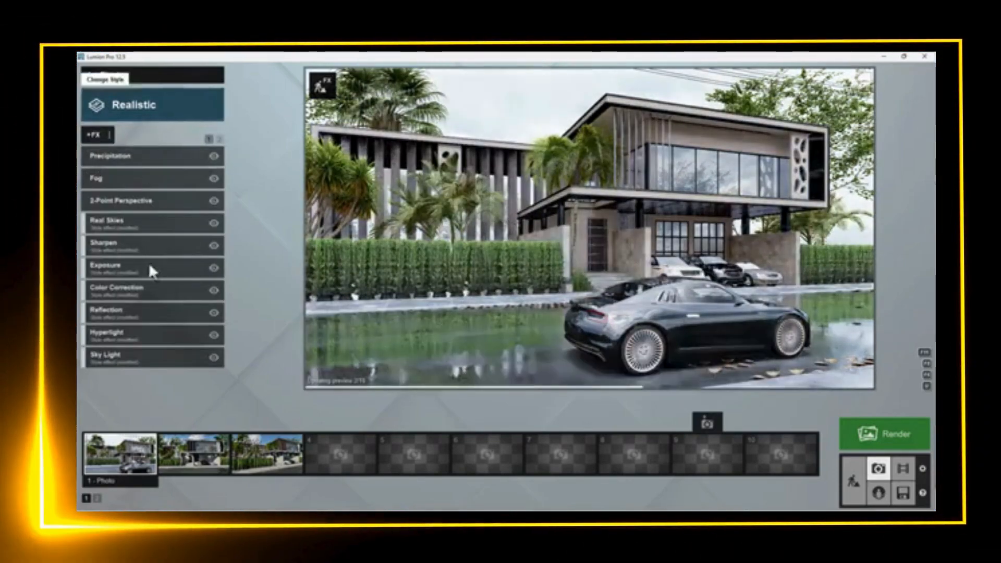
- In 1 - Photo's Color Correction effect, set vibrance to about 0.2, lower brightness and saturation, and raise contrast slightly
{"action": "left_click", "coordinate": [151, 284]}
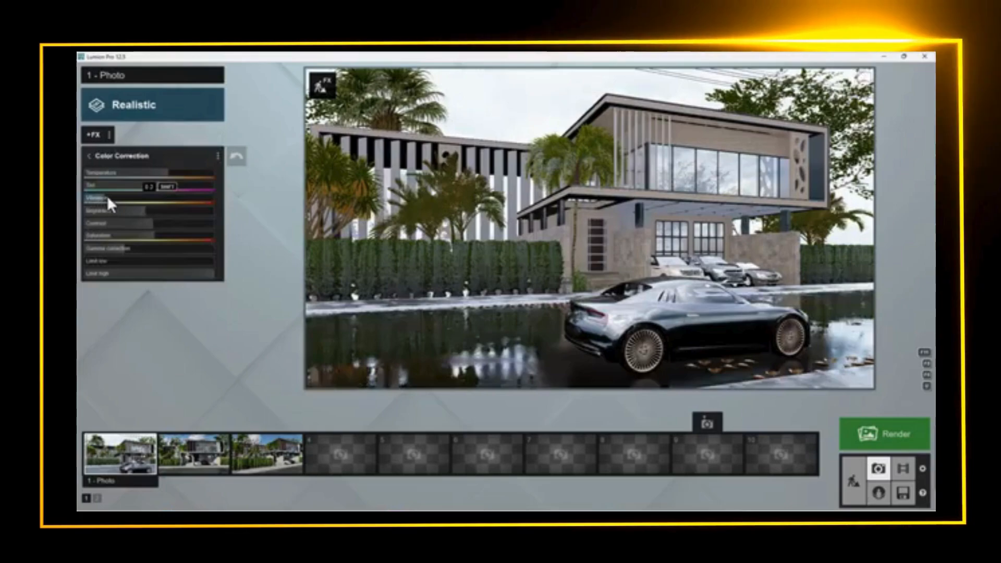
{"action": "left_click", "coordinate": [436, 261]}
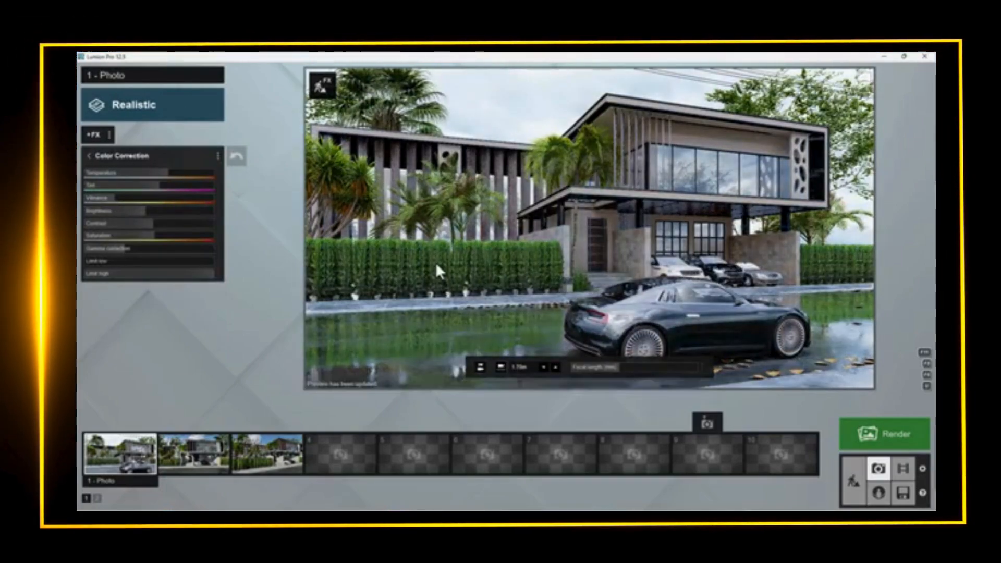
{"action": "left_click_drag", "start_coordinate": [155, 211], "coordinate": [141, 235]}
{"action": "left_click", "coordinate": [522, 311]}
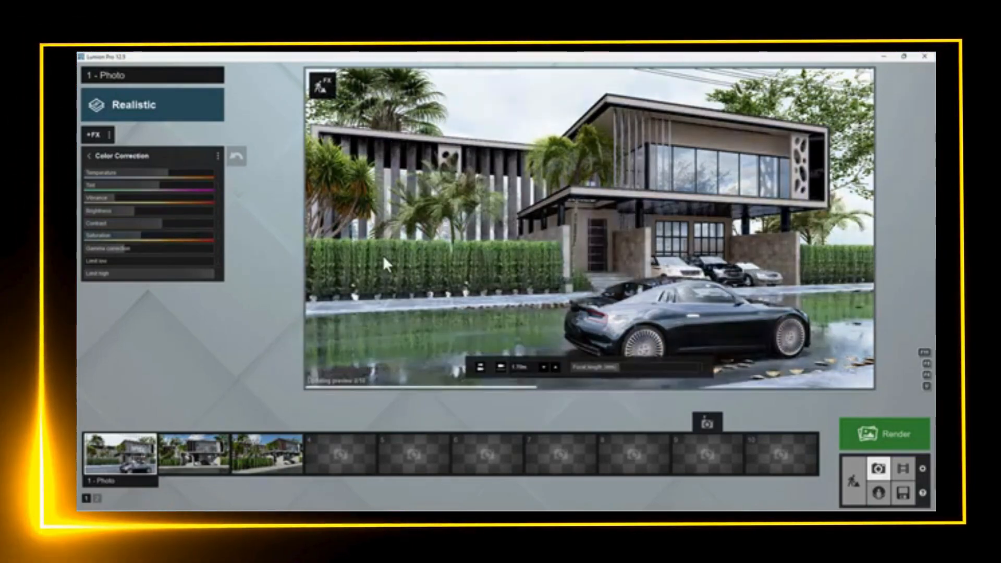
- Reframe 1 - Photo from a lower viewpoint about 1 m high with more sky, store the camera and update the preview
{"action": "right_click_drag", "start_coordinate": [501, 255], "coordinate": [505, 235]}
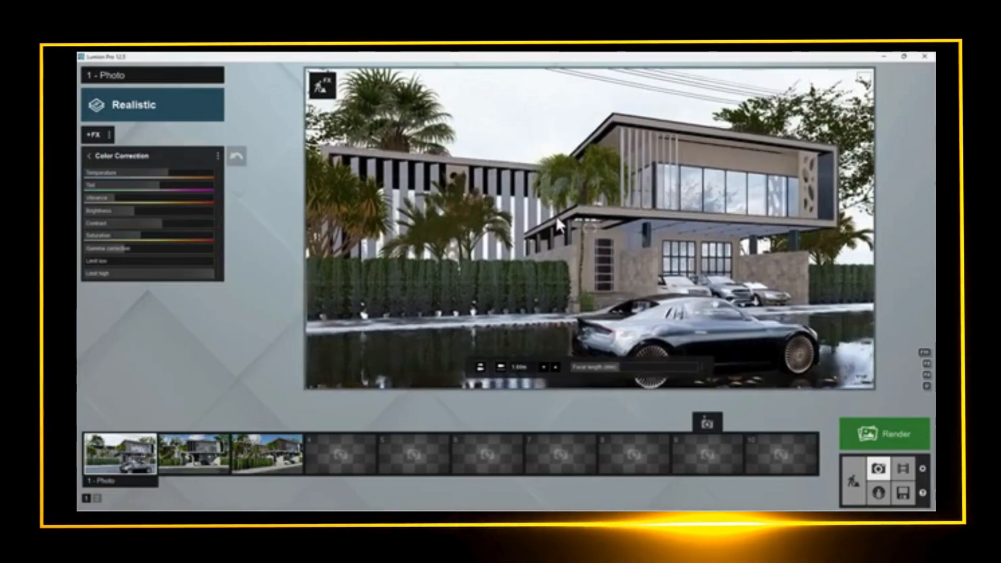
{"action": "right_click_drag", "start_coordinate": [556, 216], "coordinate": [565, 267]}
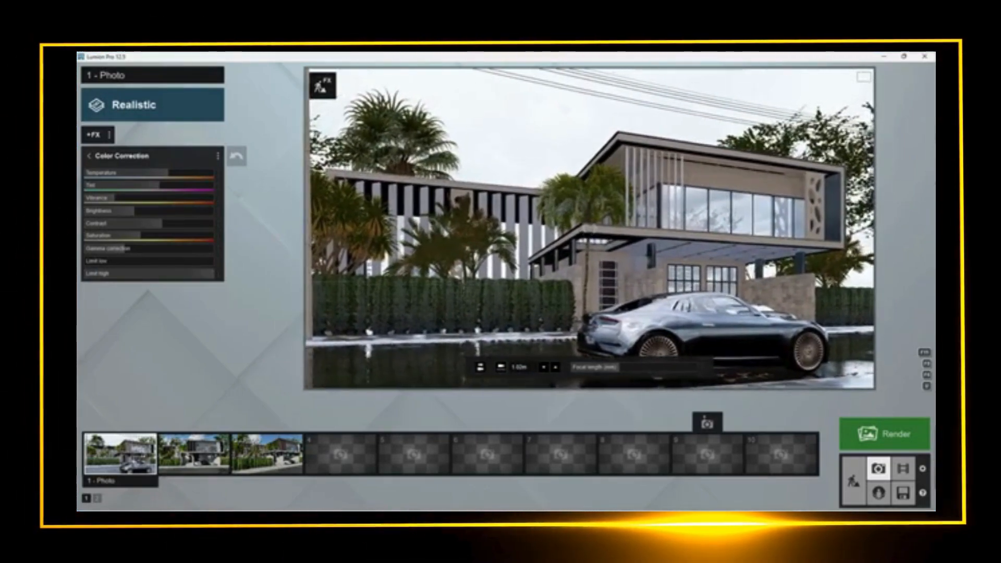
{"action": "mouse_move", "coordinate": [103, 451]}
{"action": "left_click", "coordinate": [429, 277]}
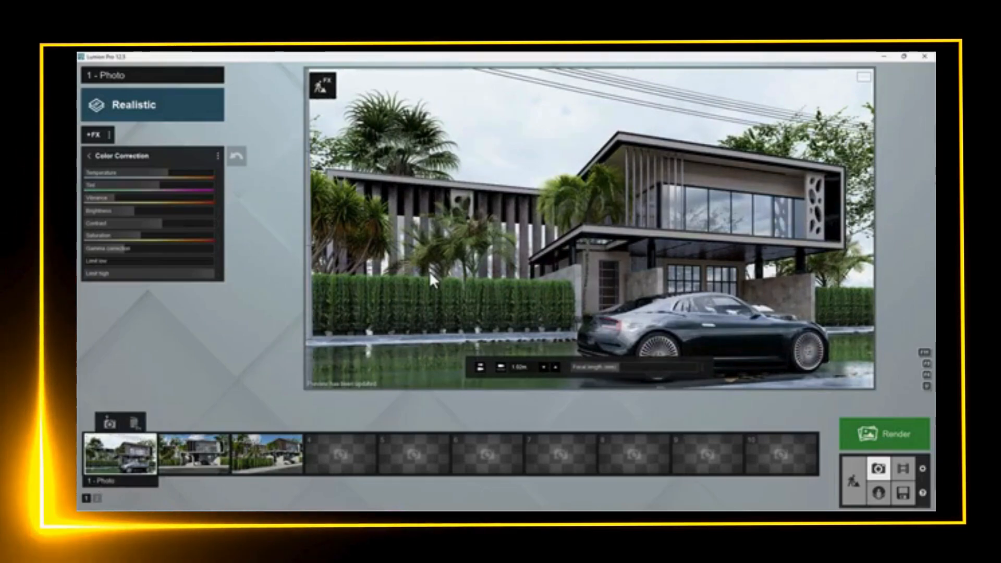
{"action": "left_click", "coordinate": [196, 459]}
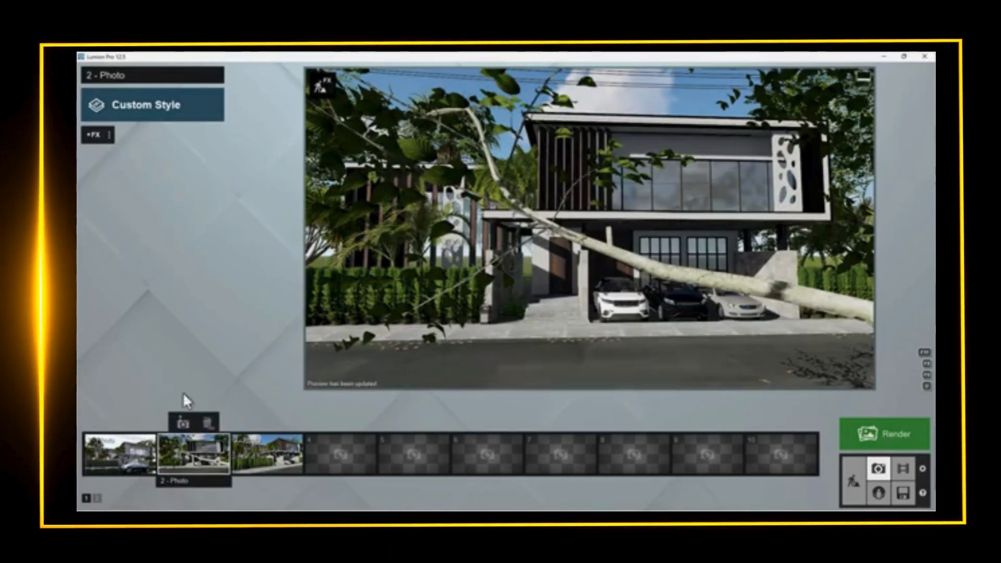
{"action": "left_click", "coordinate": [124, 458]}
{"action": "left_click", "coordinate": [882, 436]}
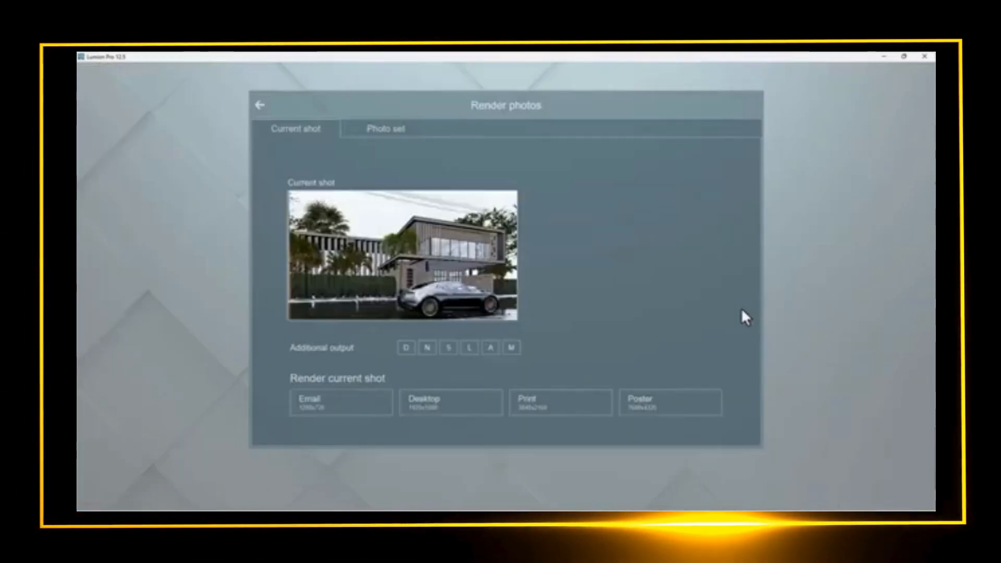
{"action": "key", "text": "Escape"}
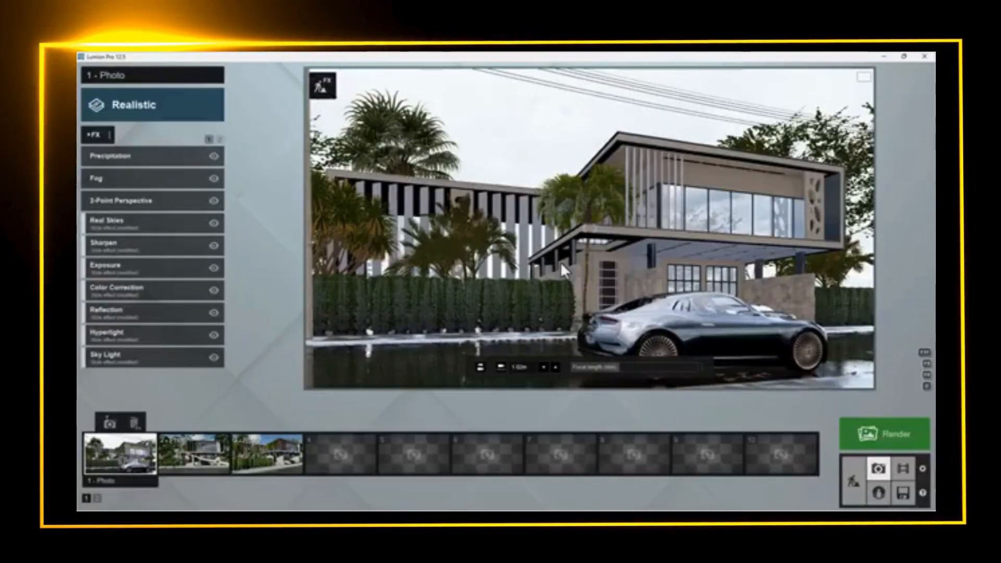
- Lower the 1 - Photo camera to about 0.7 m, fit the car and villa in frame, and save the camera
{"action": "key", "text": "s"}
{"action": "mouse_move", "coordinate": [561, 262]}
{"action": "right_mouse_down"}
{"action": "mouse_move", "coordinate": [560, 240]}
{"action": "mouse_move", "coordinate": [568, 258]}
{"action": "right_mouse_up"}
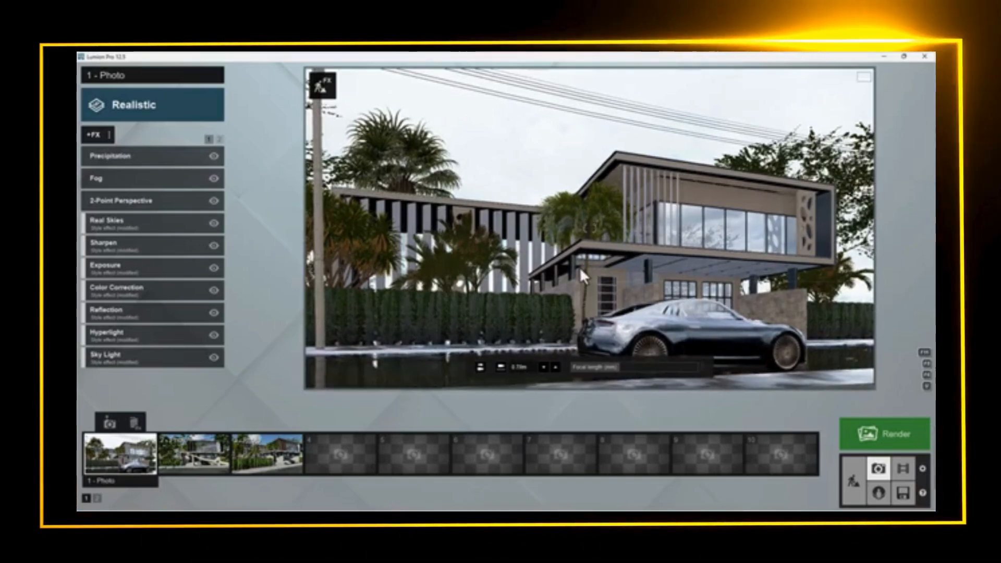
{"action": "key", "text": "a"}
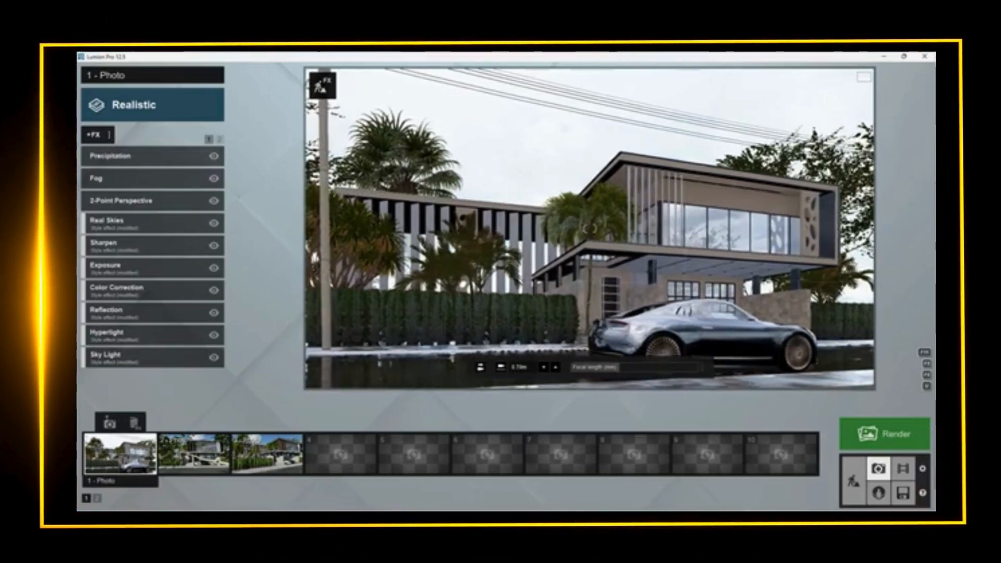
{"action": "right_click_drag", "start_coordinate": [580, 267], "coordinate": [579, 265]}
{"action": "left_click", "coordinate": [113, 425]}
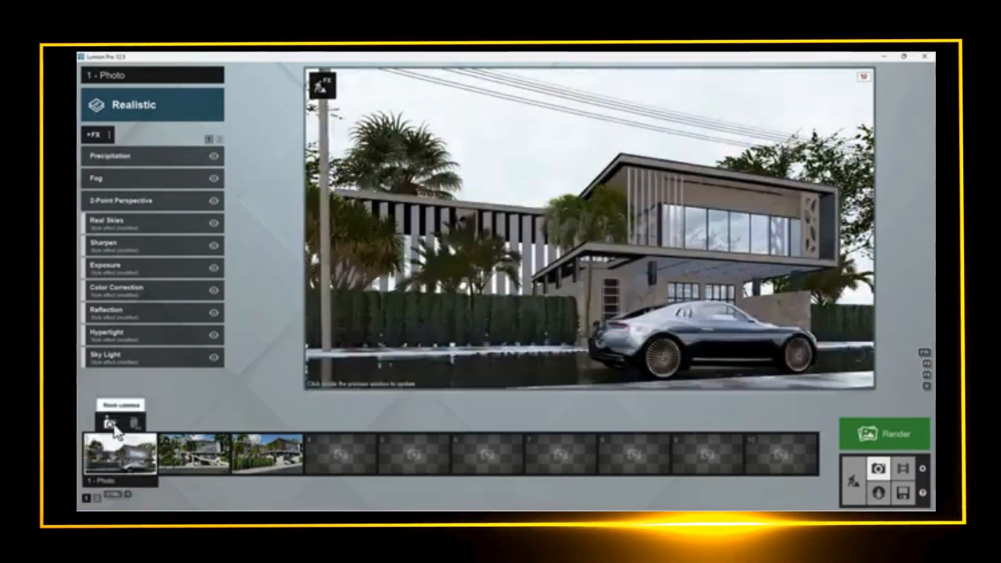
- Move the American beech blocking the 2 - Photo view sideways along the grass in build mode, and return to 2 - Photo
{"action": "left_click", "coordinate": [193, 454]}
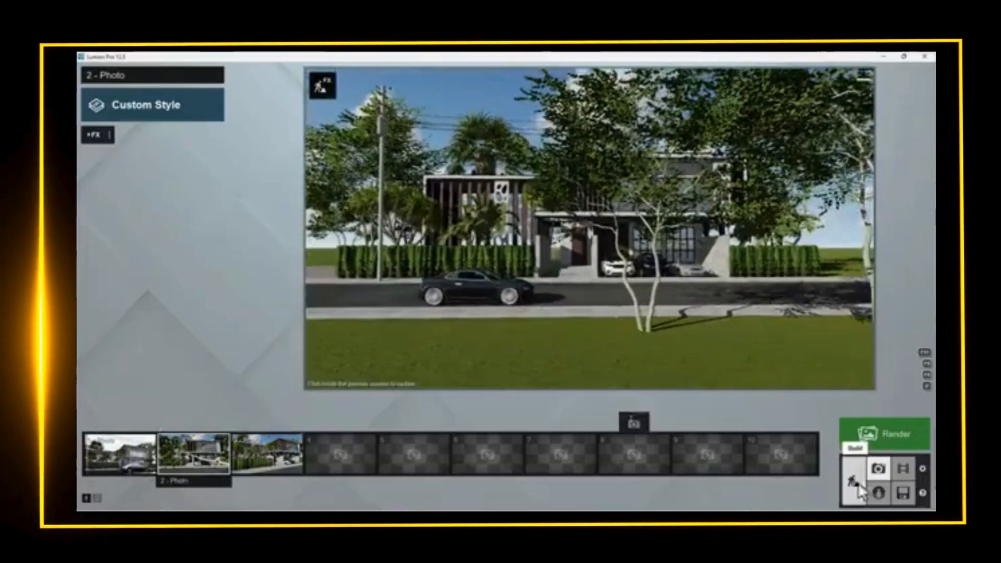
{"action": "left_click", "coordinate": [858, 482]}
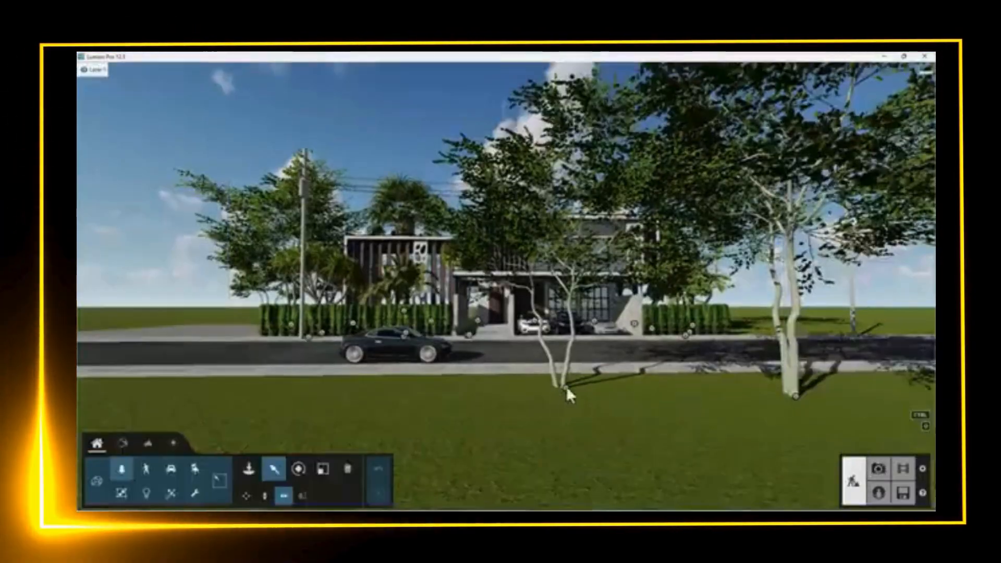
{"action": "left_click_drag", "start_coordinate": [568, 390], "coordinate": [368, 390]}
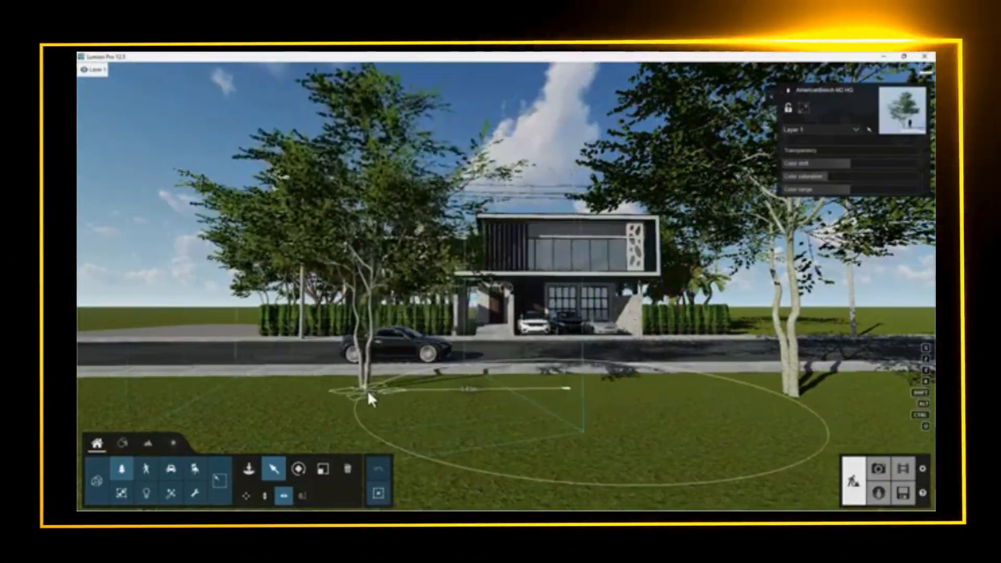
{"action": "left_click", "coordinate": [879, 468]}
{"action": "left_click", "coordinate": [183, 424]}
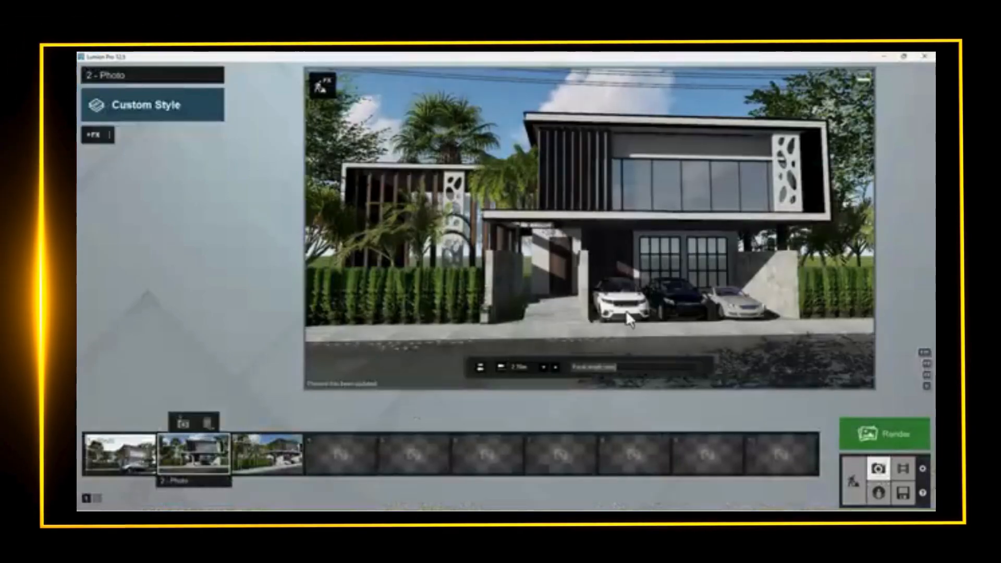
- Nudge the same American beech in build mode so fewer branches cover the villa in 1 - Photo, and restore that view
{"action": "left_click", "coordinate": [128, 446]}
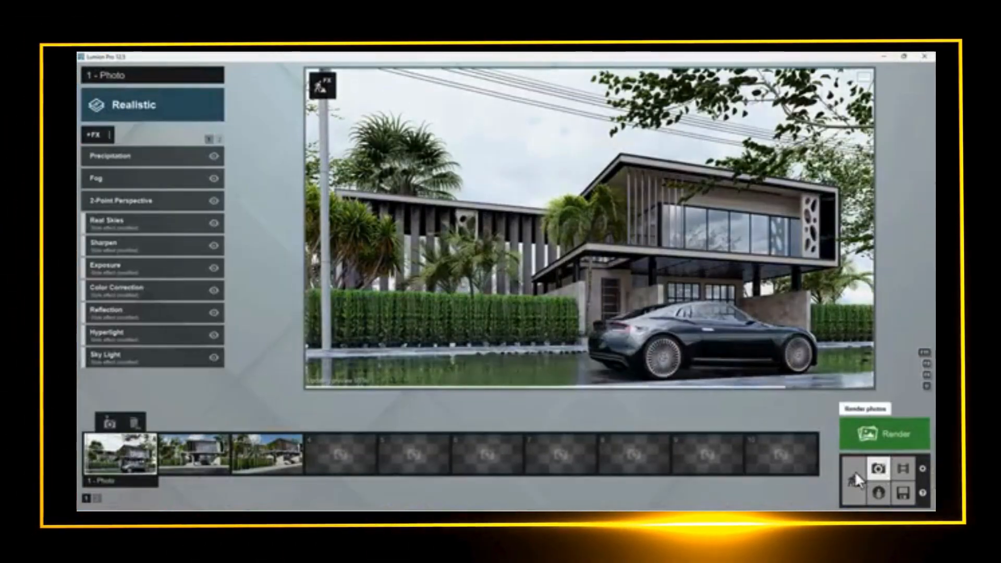
{"action": "left_click", "coordinate": [854, 479]}
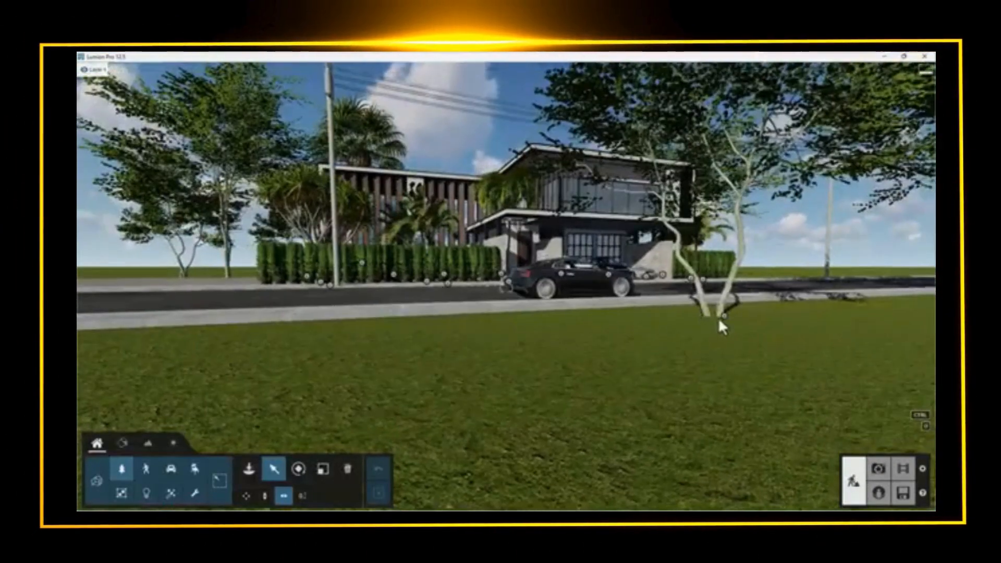
{"action": "left_click", "coordinate": [721, 325]}
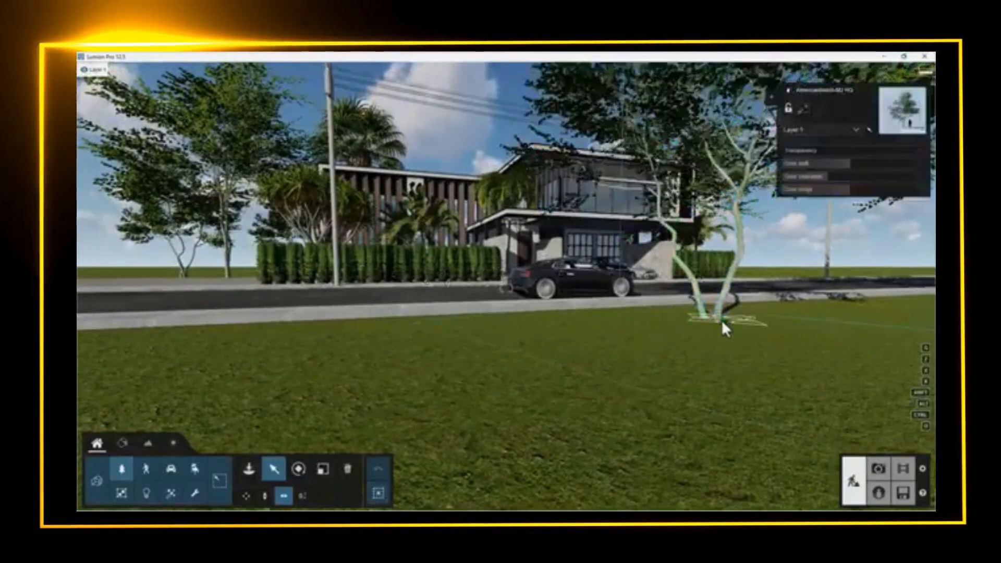
{"action": "left_click", "coordinate": [879, 468]}
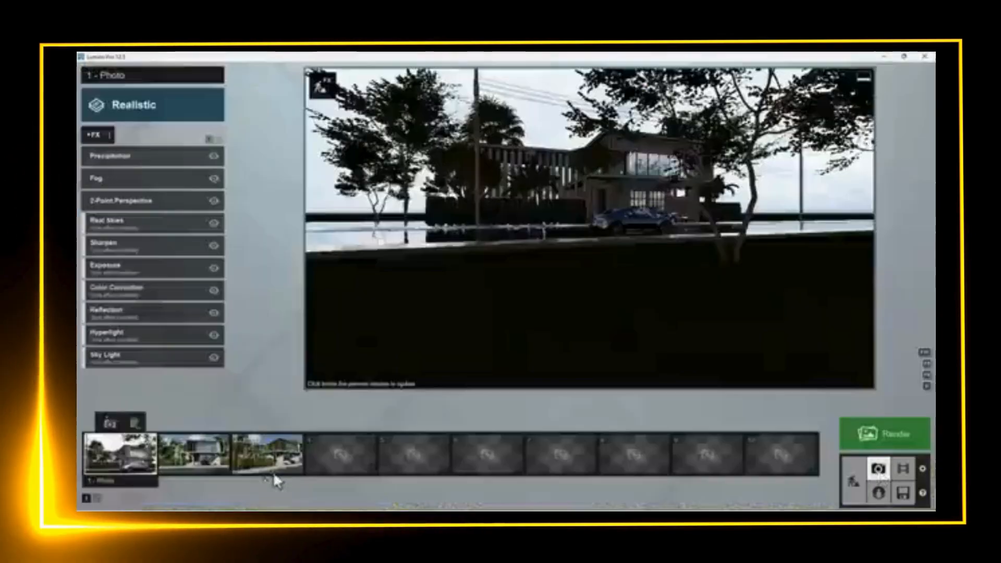
{"action": "left_click", "coordinate": [120, 450]}
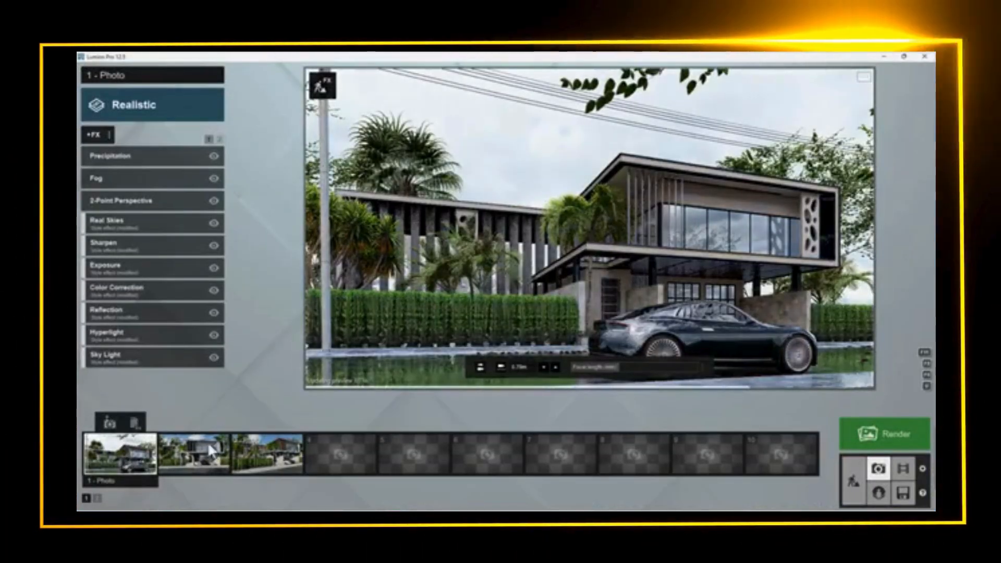
- Copy the Realistic style effects from 1 - Photo and paste them onto 2 - Photo
{"action": "left_click", "coordinate": [196, 449]}
{"action": "left_click", "coordinate": [140, 457]}
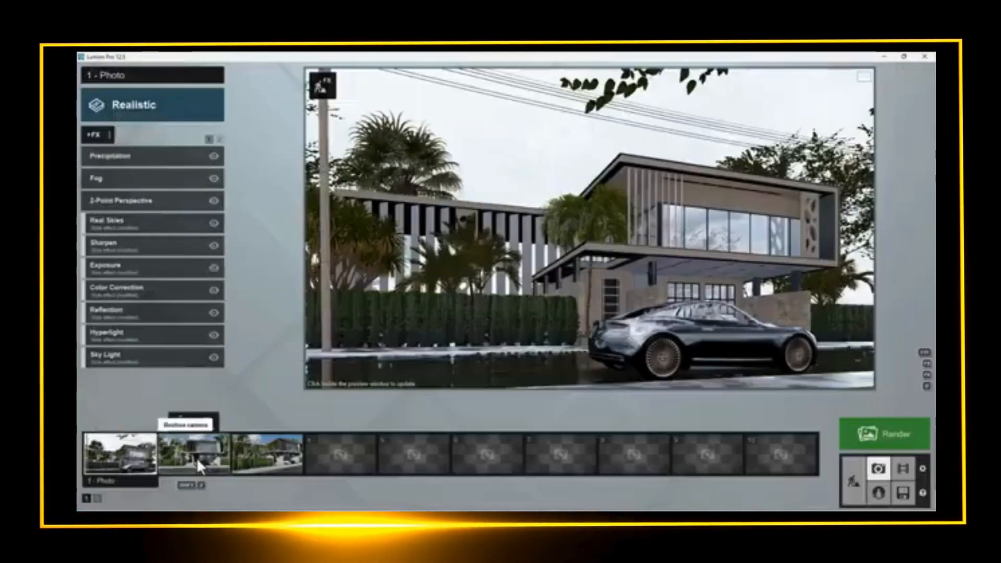
{"action": "left_click", "coordinate": [196, 458]}
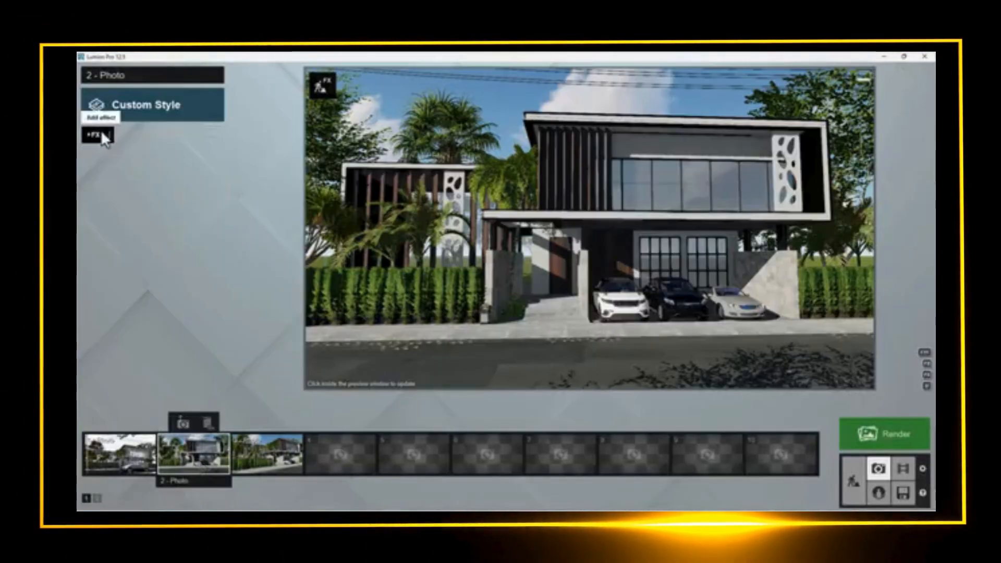
{"action": "left_click", "coordinate": [101, 130]}
{"action": "left_click", "coordinate": [145, 137]}
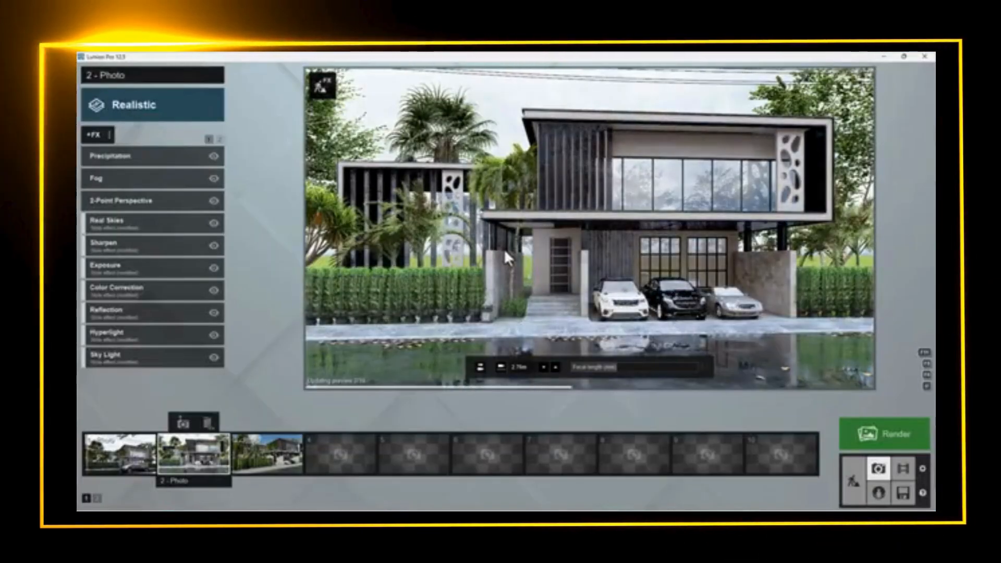
- Lower the 2 - Photo camera to about 1.2 m, shift it to centre the villa's front, and save the camera
{"action": "right_click_drag", "start_coordinate": [497, 232], "coordinate": [495, 263]}
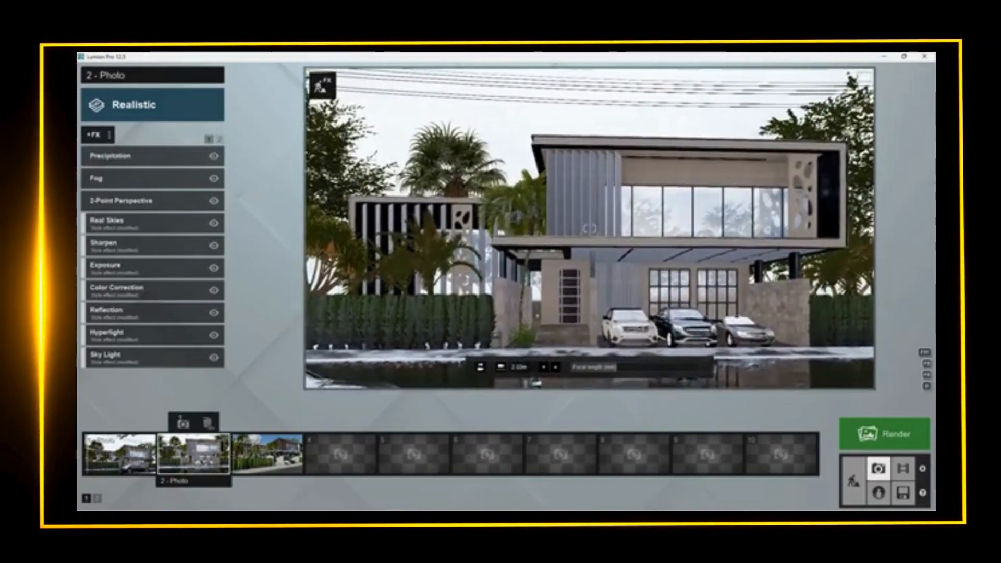
{"action": "key", "text": "d"}
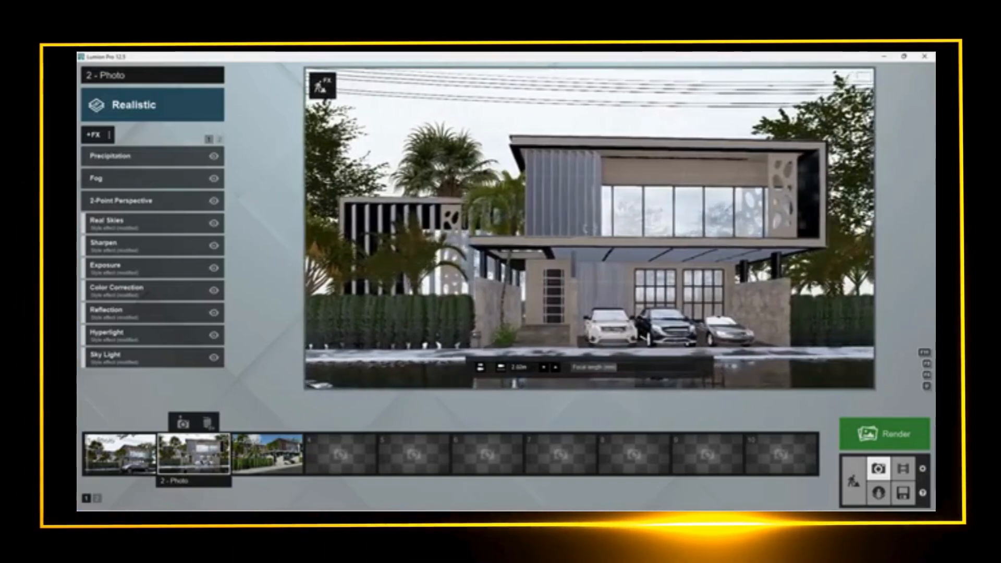
{"action": "key", "text": "d"}
{"action": "right_click_drag", "start_coordinate": [496, 262], "coordinate": [488, 259]}
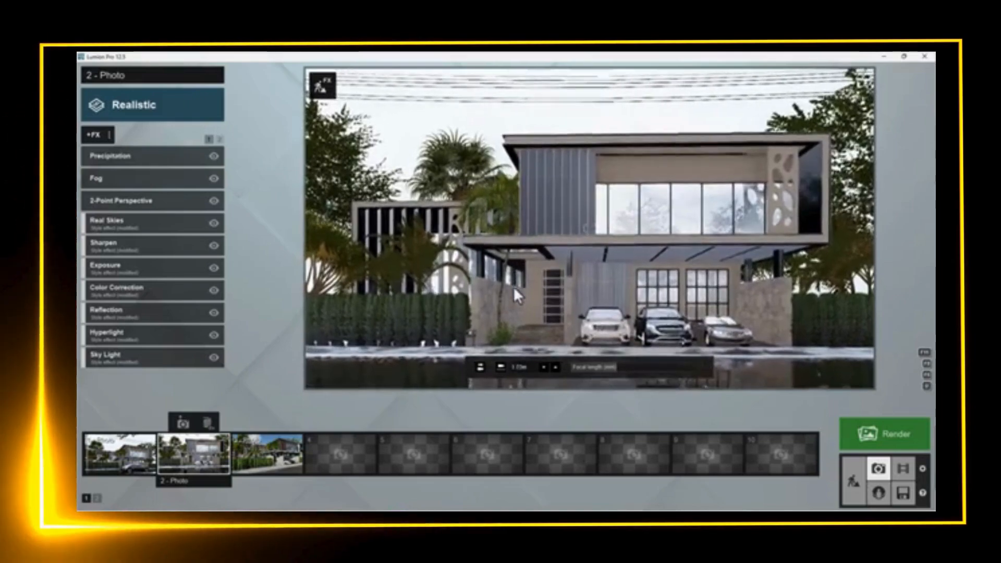
{"action": "middle_click_drag", "start_coordinate": [514, 287], "coordinate": [513, 342]}
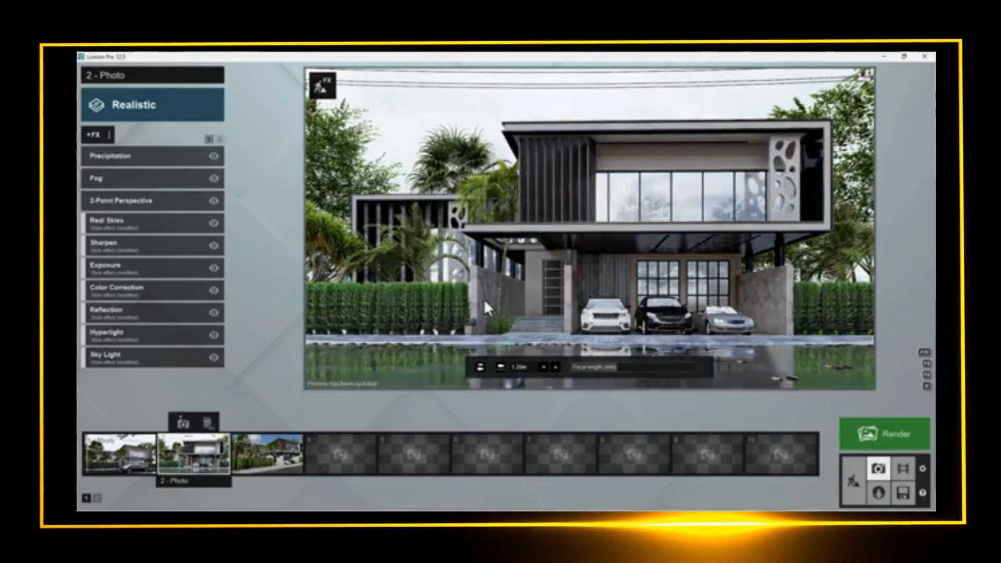
- Copy the Realistic style effects from 2 - Photo and paste them onto 3 - Photo
{"action": "left_click", "coordinate": [265, 455]}
{"action": "left_click", "coordinate": [187, 453]}
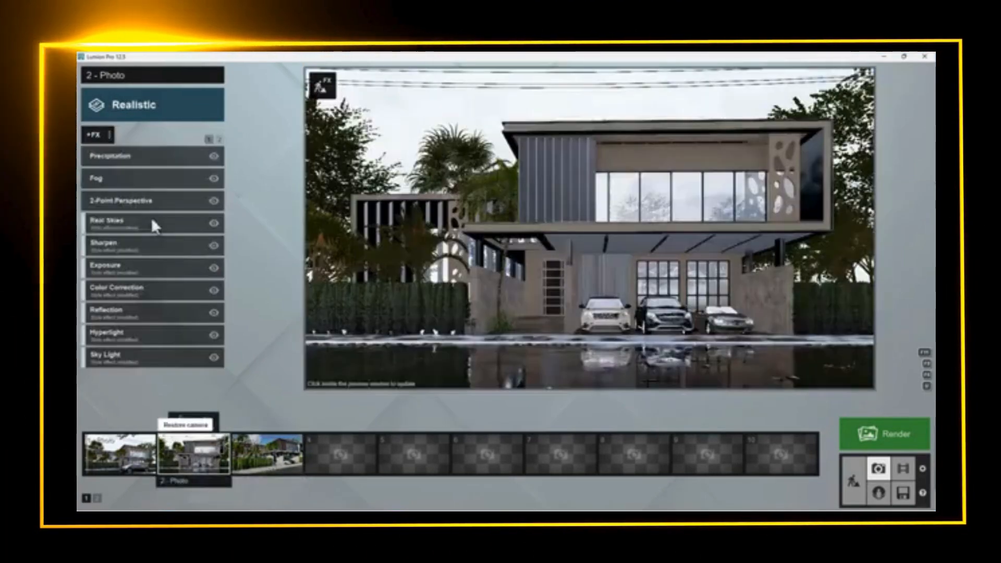
{"action": "left_click", "coordinate": [109, 134]}
{"action": "left_click", "coordinate": [125, 134]}
{"action": "left_click", "coordinate": [255, 454]}
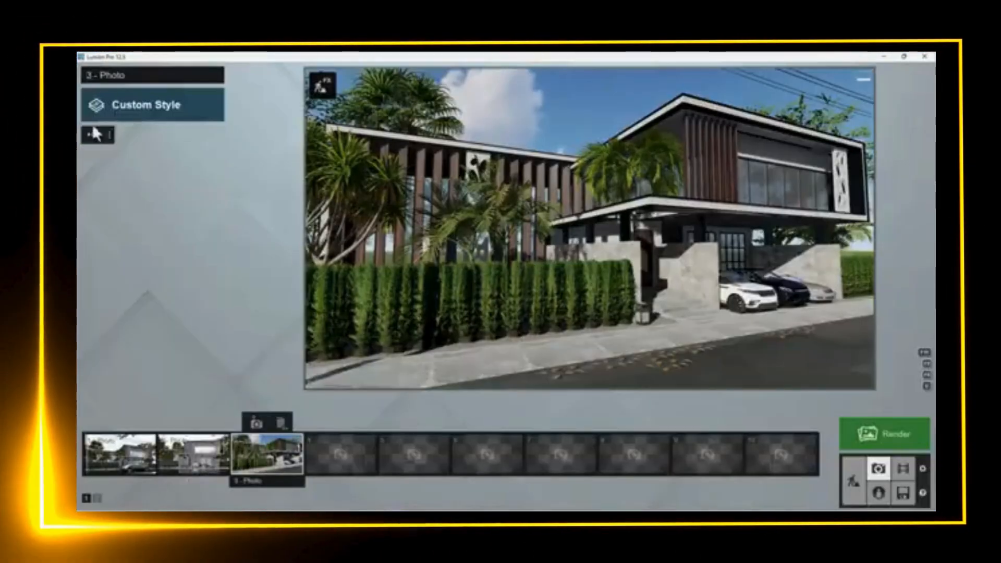
{"action": "left_click", "coordinate": [109, 135]}
{"action": "left_click", "coordinate": [140, 134]}
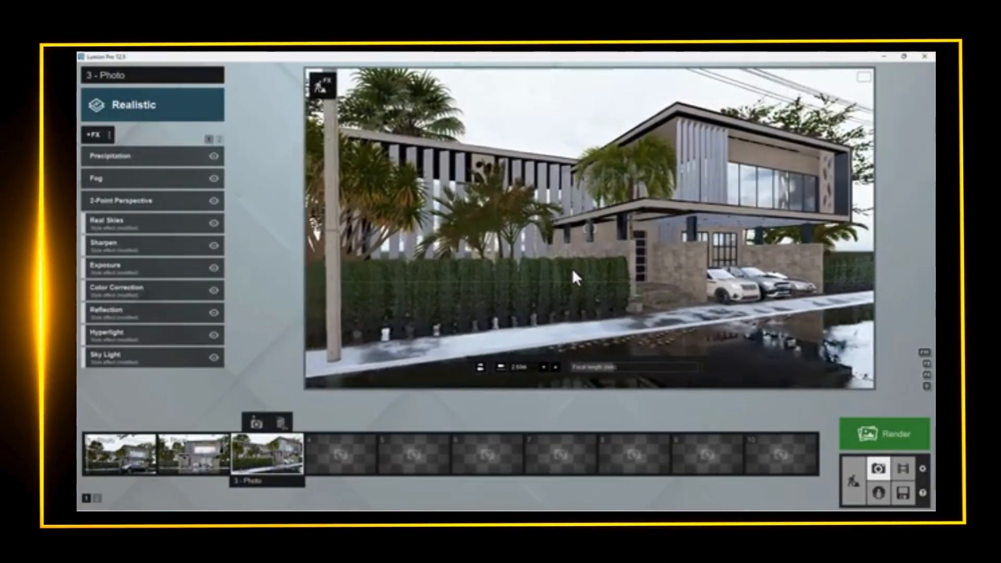
- Reframe 3 - Photo farther along the street with the camera at about 1.6 m, tilted slightly upward, and save it
{"action": "key", "text": "a"}
{"action": "key", "text": "e"}
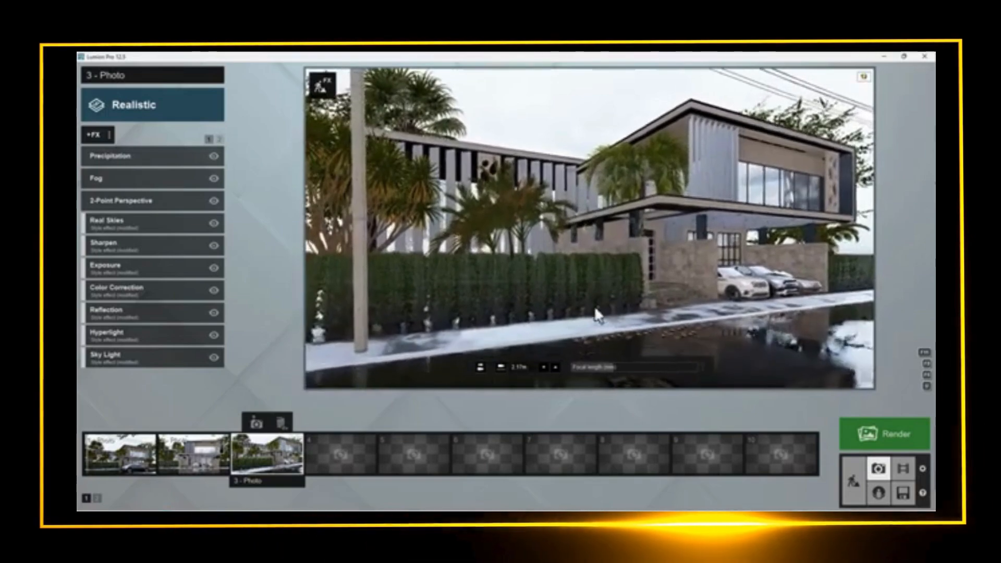
{"action": "key", "text": "e"}
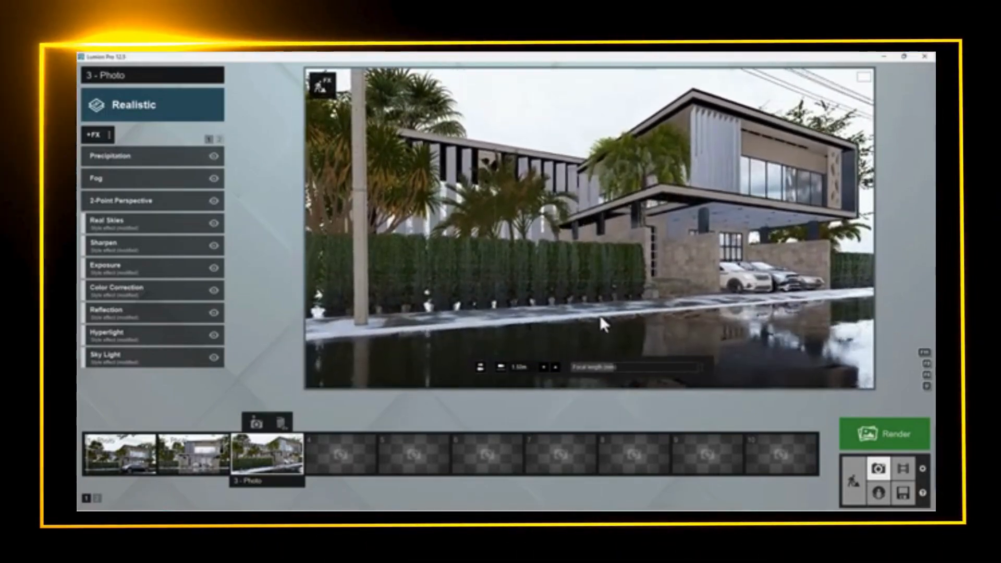
{"action": "right_click_drag", "start_coordinate": [599, 317], "coordinate": [601, 299]}
{"action": "key", "text": "q"}
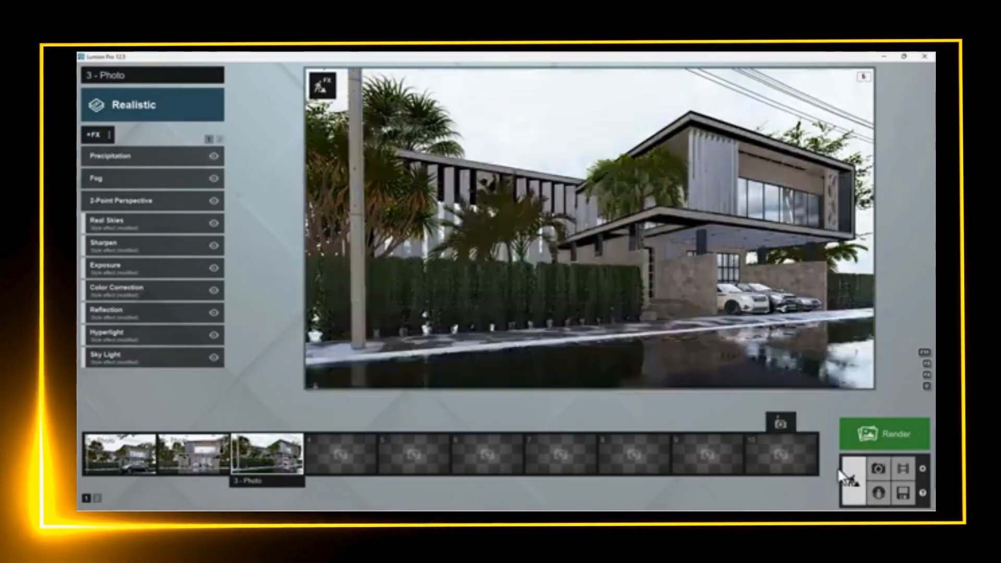
- Replace the utility pole's Concrete_Form_4x8 material in build mode with an outdoor concrete from the material library
{"action": "left_click", "coordinate": [851, 479]}
{"action": "left_click", "coordinate": [122, 443]}
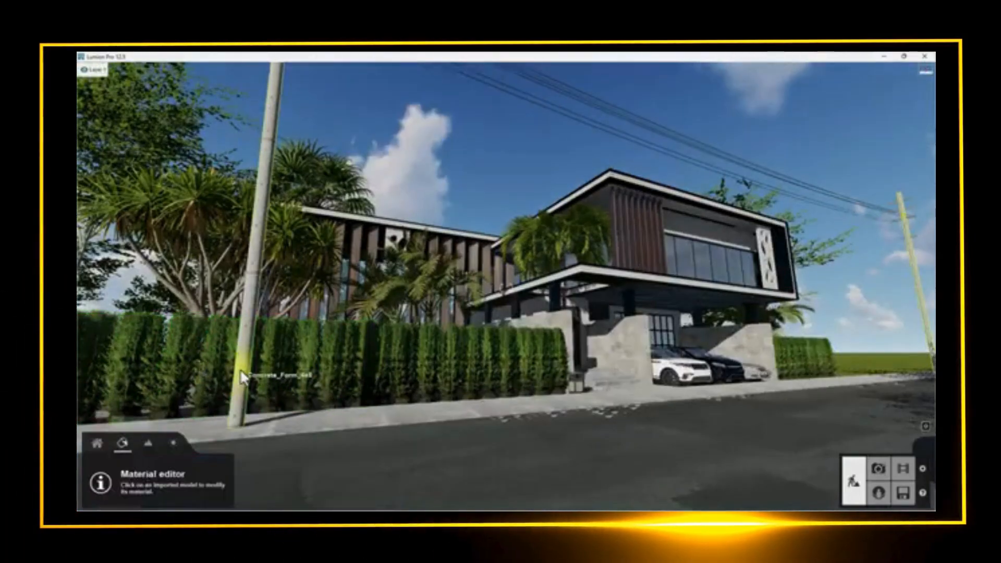
{"action": "left_click", "coordinate": [240, 370]}
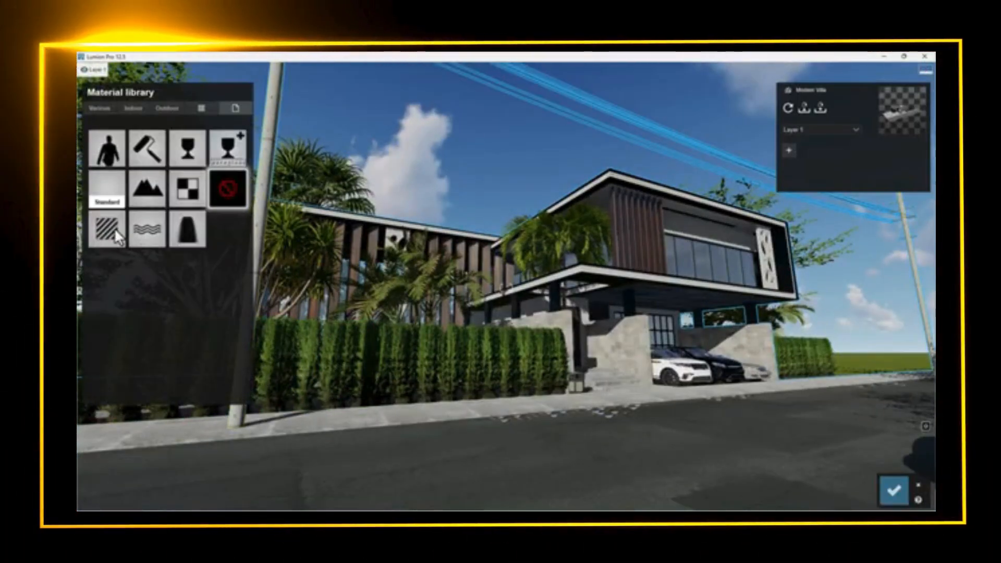
{"action": "left_click", "coordinate": [111, 227]}
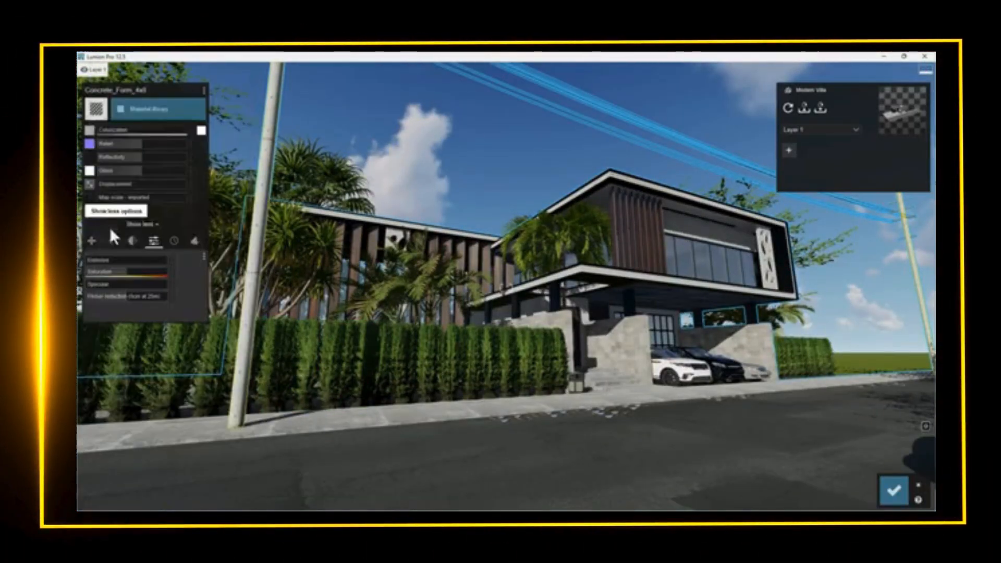
{"action": "left_click", "coordinate": [146, 111]}
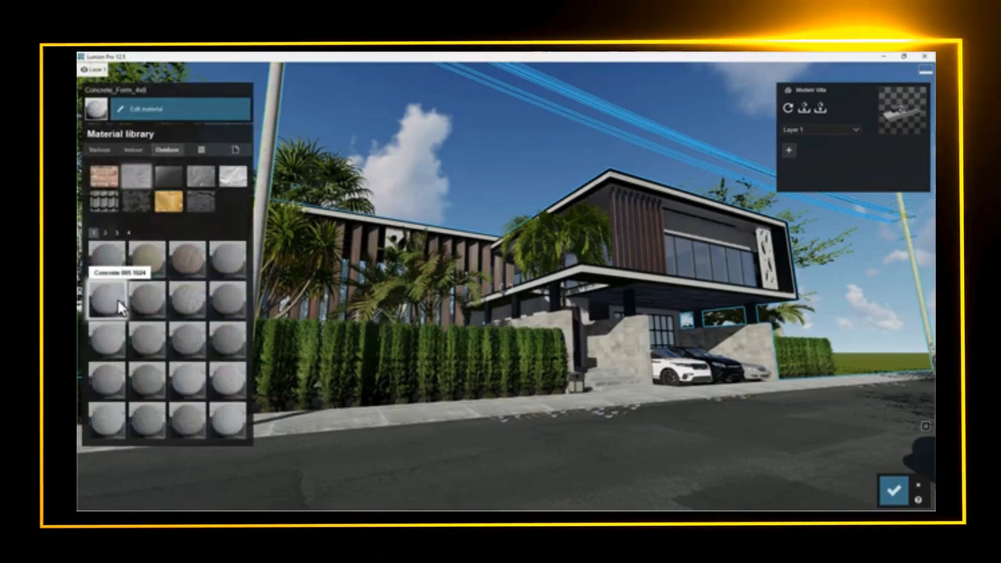
{"action": "left_click", "coordinate": [234, 298]}
- Adjust the weathering of the Color D07 material at the road's edge and save the material changes
{"action": "left_click", "coordinate": [633, 368]}
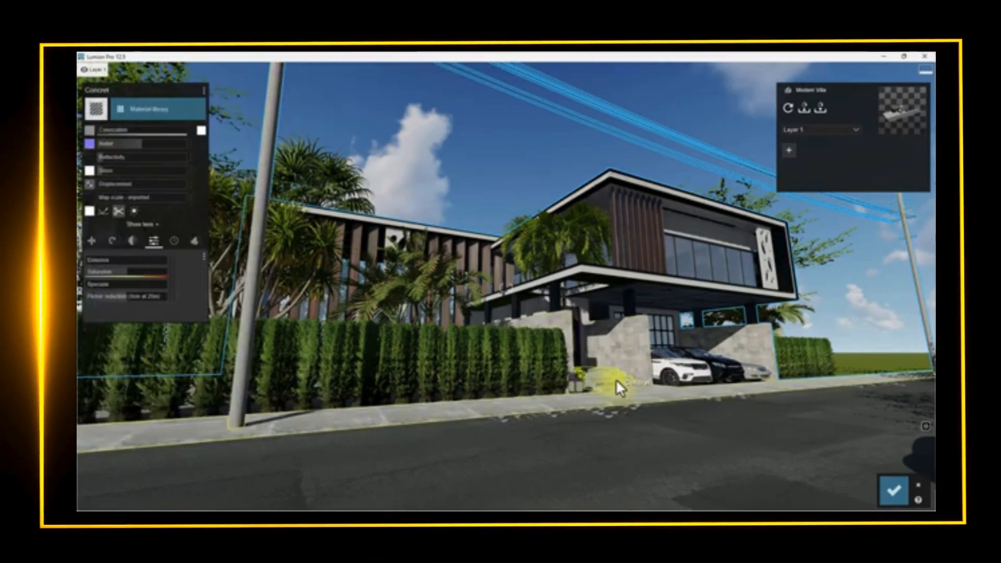
{"action": "left_click", "coordinate": [649, 393]}
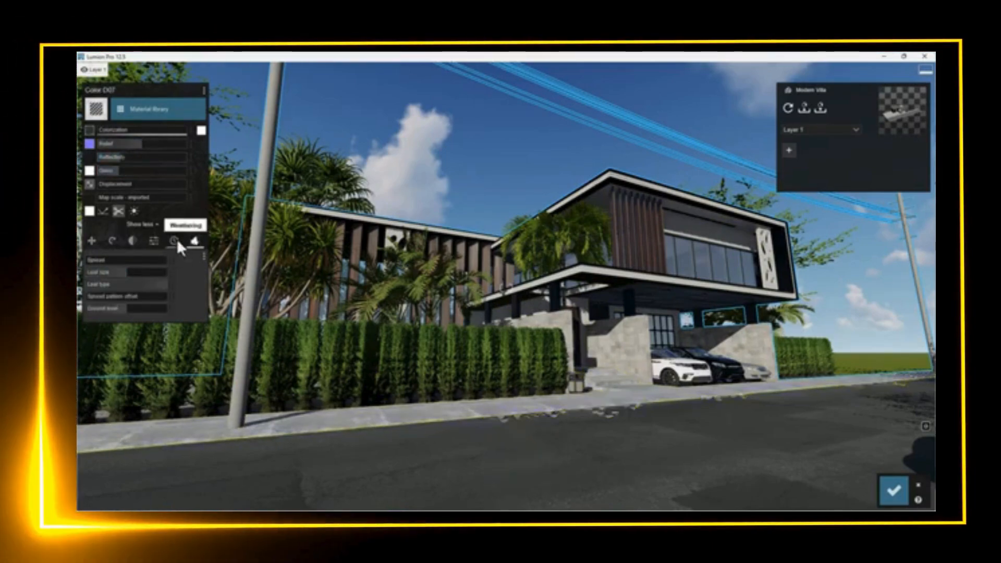
{"action": "mouse_move", "coordinate": [98, 273]}
{"action": "left_mouse_down"}
{"action": "mouse_move", "coordinate": [130, 257]}
{"action": "mouse_move", "coordinate": [106, 259]}
{"action": "left_mouse_up"}
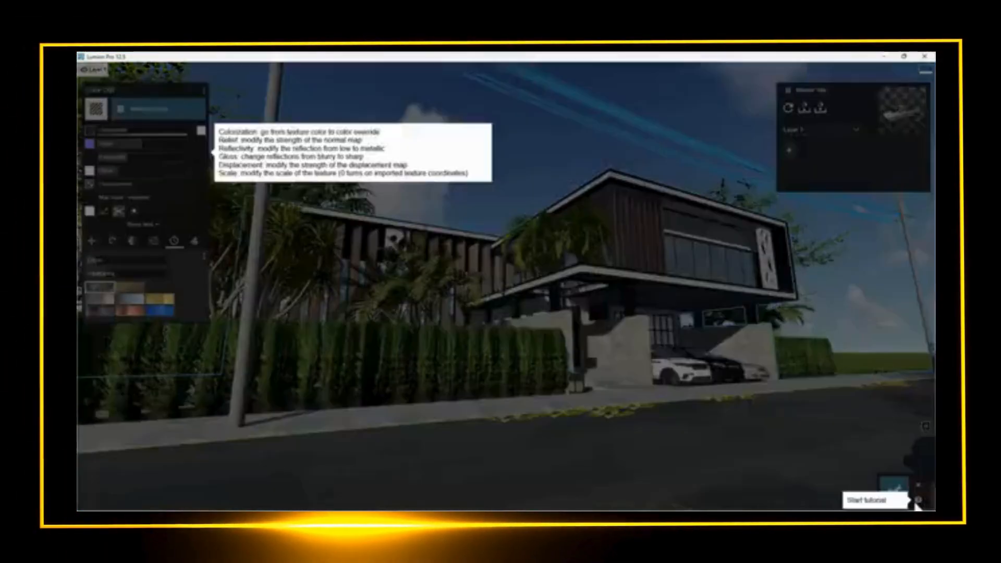
{"action": "left_click", "coordinate": [894, 490]}
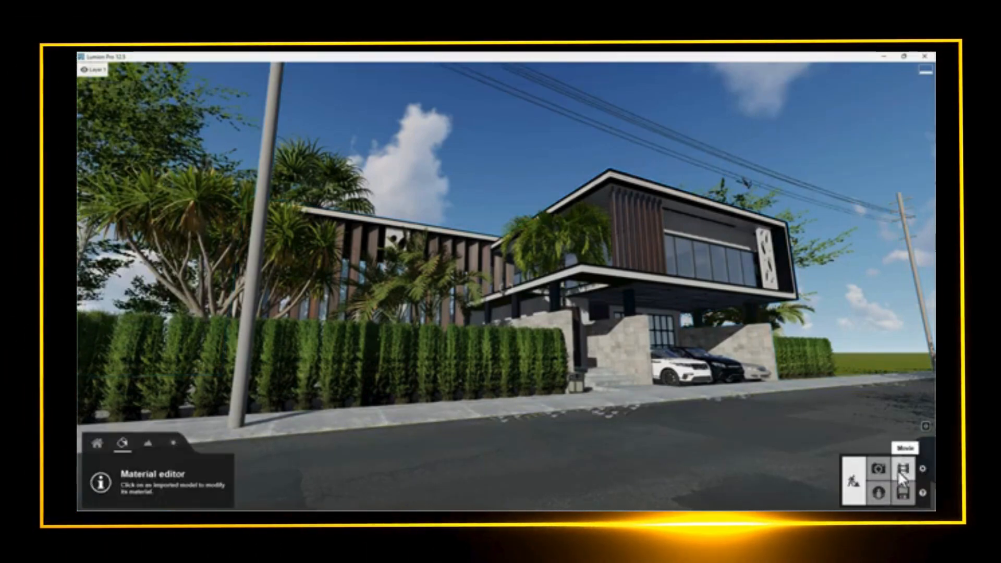
- Lower the 3 - Photo camera to about 0.7 m in photo mode, save it, and check it against 1 - Photo
{"action": "left_click", "coordinate": [878, 468]}
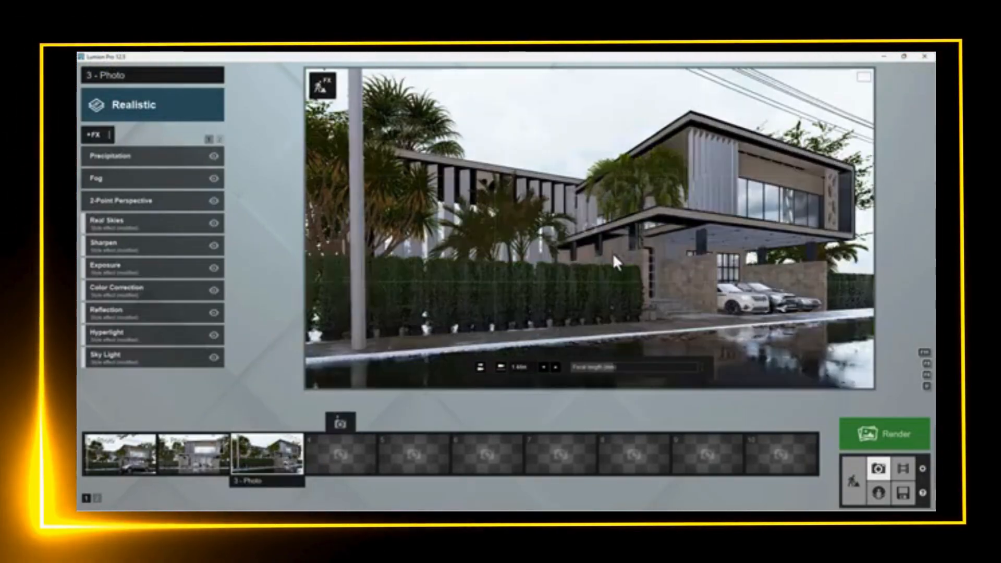
{"action": "right_click_drag", "start_coordinate": [607, 275], "coordinate": [596, 275]}
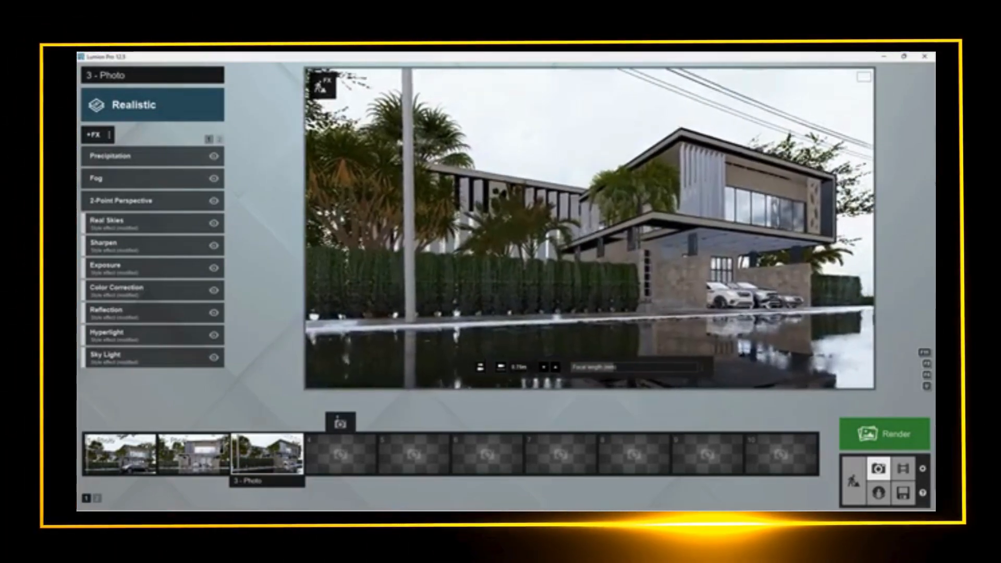
{"action": "left_click", "coordinate": [120, 454]}
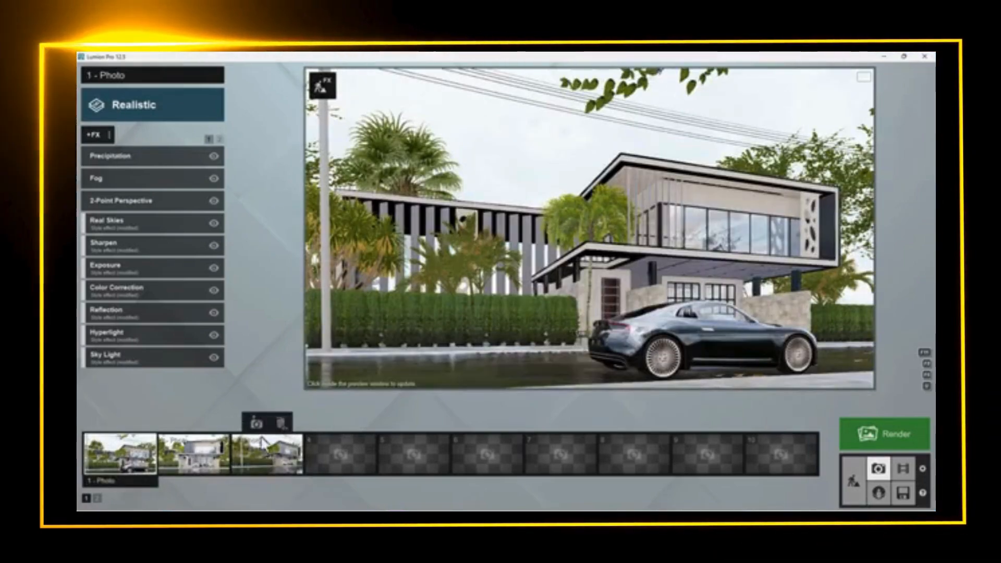
{"action": "left_click", "coordinate": [264, 451]}
{"action": "left_click", "coordinate": [121, 456]}
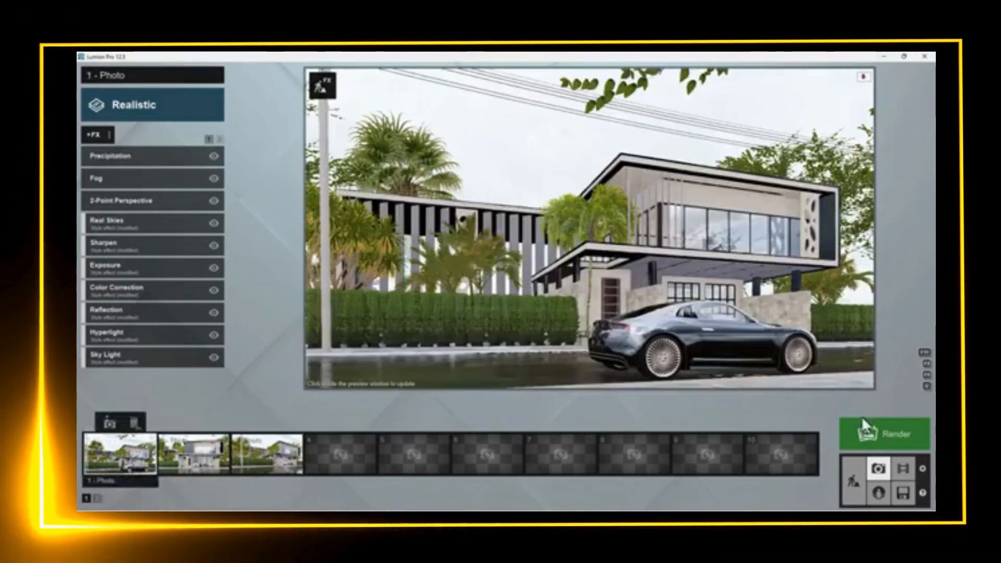
- Render the 1, 2 and 3 - Photo views as a photo set and page through the finished images
{"action": "left_click", "coordinate": [866, 432]}
{"action": "left_click", "coordinate": [383, 127]}
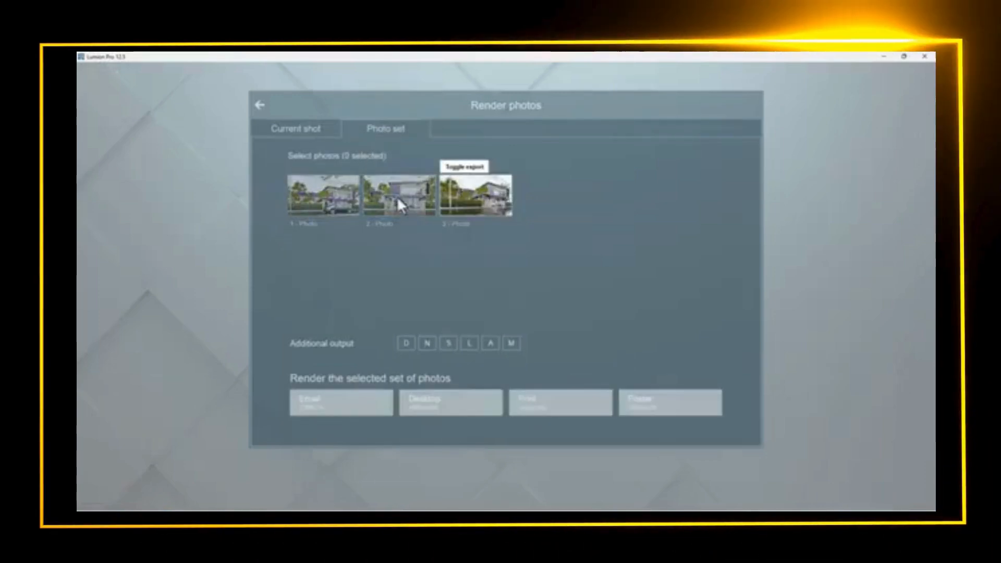
{"action": "left_click", "coordinate": [458, 192]}
{"action": "left_click", "coordinate": [474, 399]}
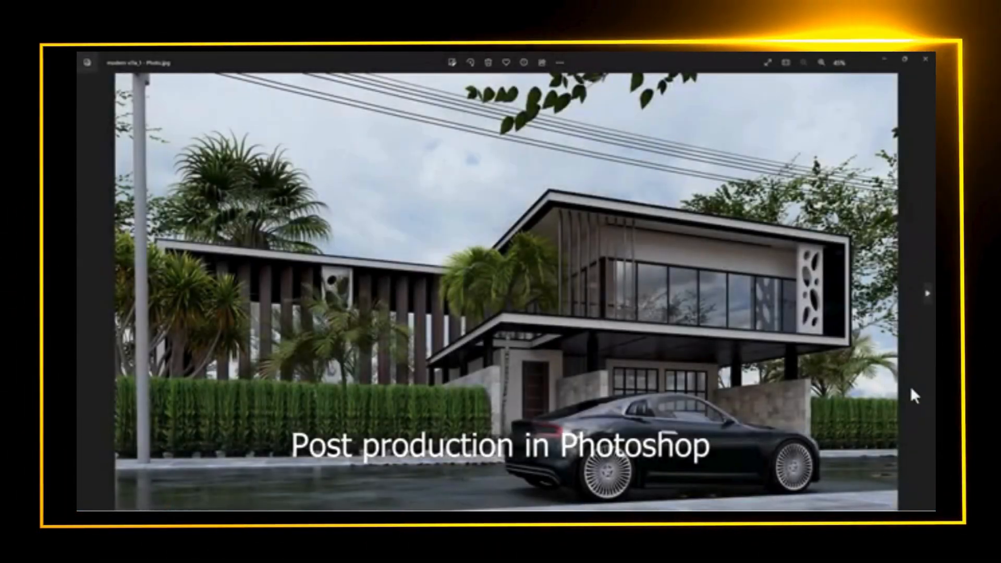
{"action": "left_click", "coordinate": [910, 386]}
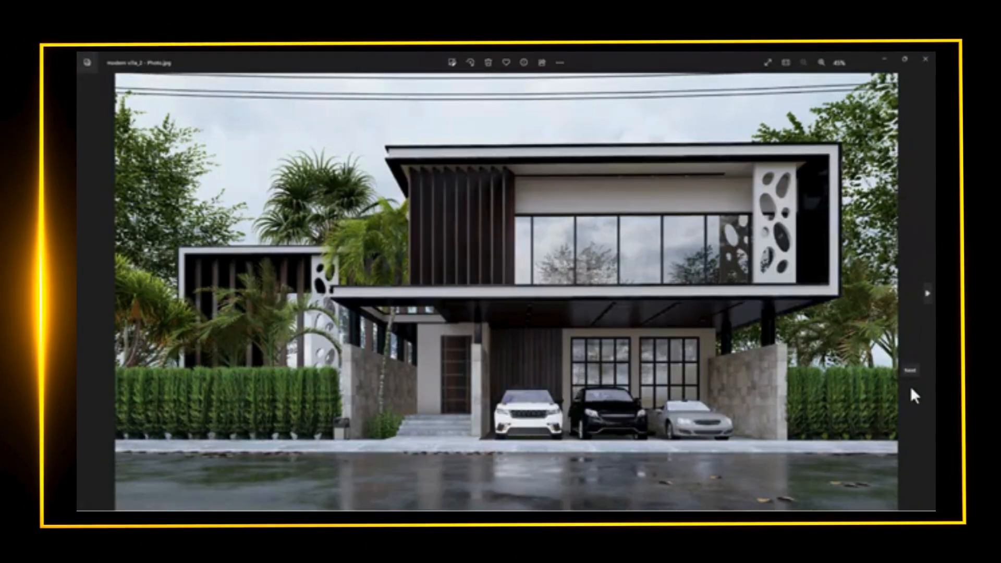
{"action": "left_click", "coordinate": [910, 386]}
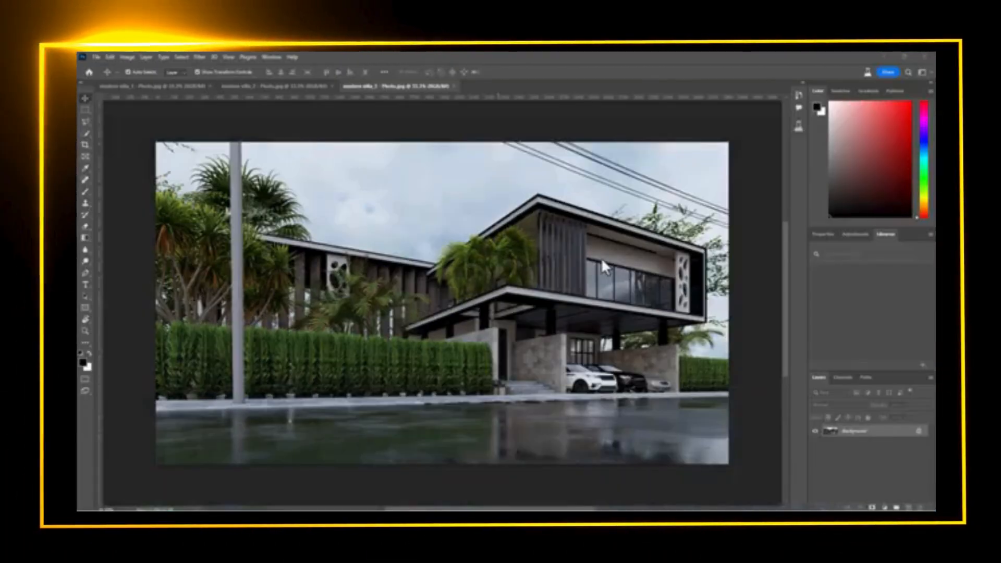
- Switch to Photoshop, open the modern villa_1 - Photo image in the Camera Raw Filter and apply automatic tone settings
{"action": "left_click", "coordinate": [156, 89]}
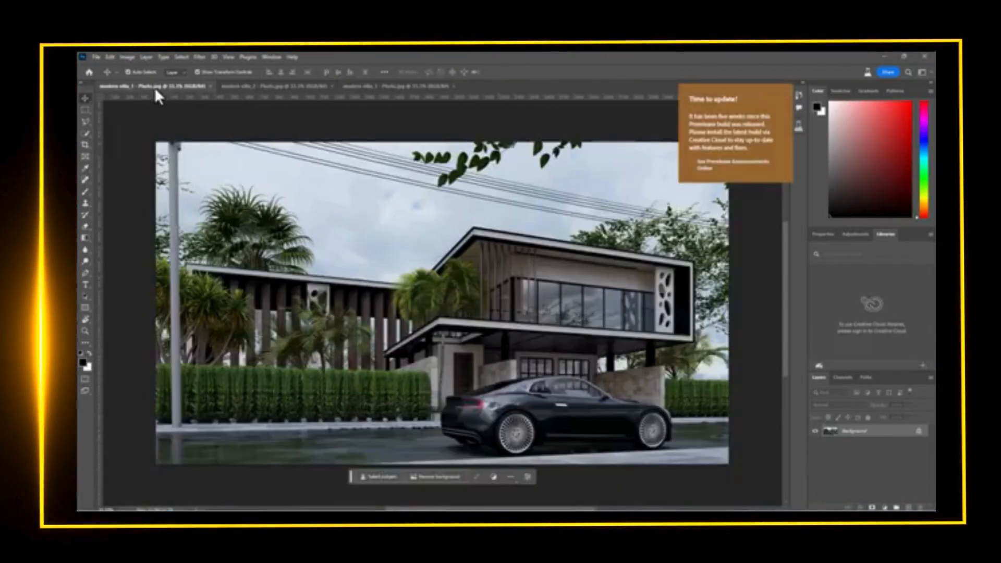
{"action": "left_click", "coordinate": [232, 83]}
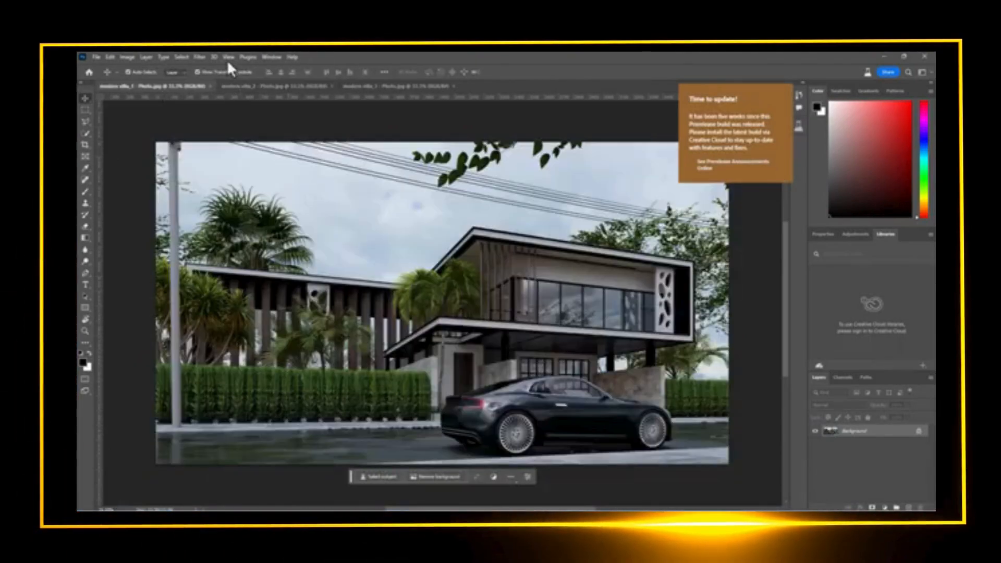
{"action": "left_click", "coordinate": [199, 57]}
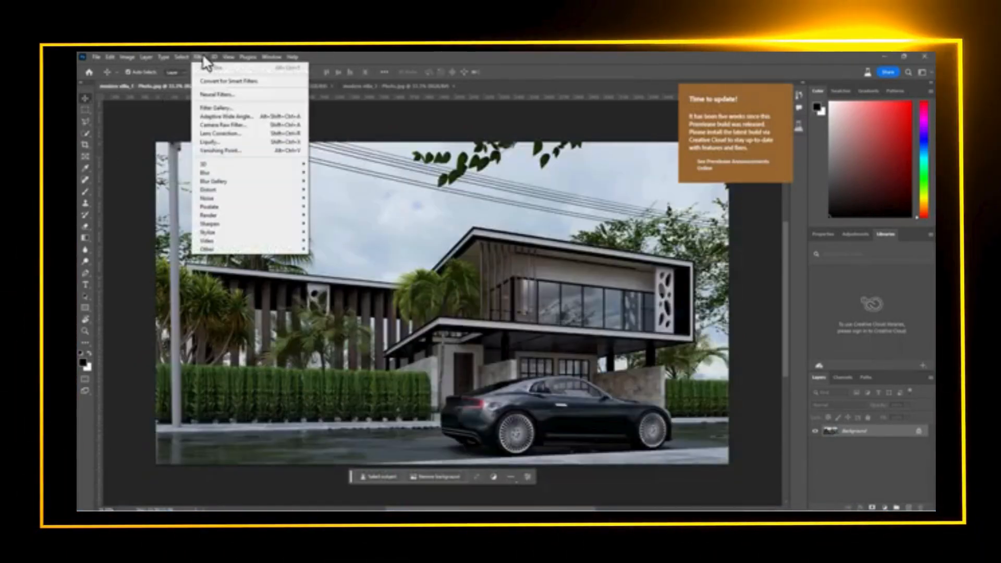
{"action": "left_click", "coordinate": [230, 128]}
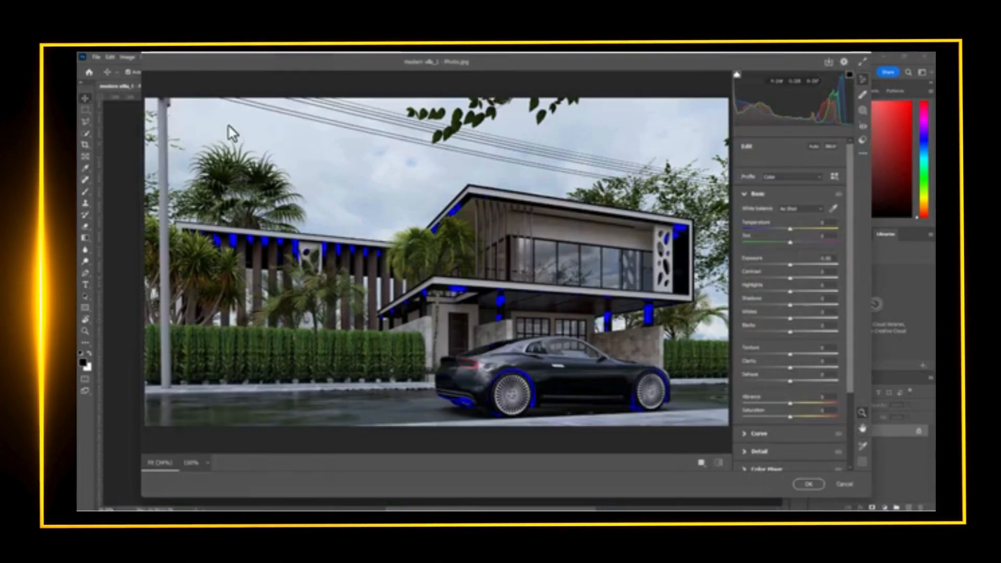
{"action": "left_click", "coordinate": [817, 147]}
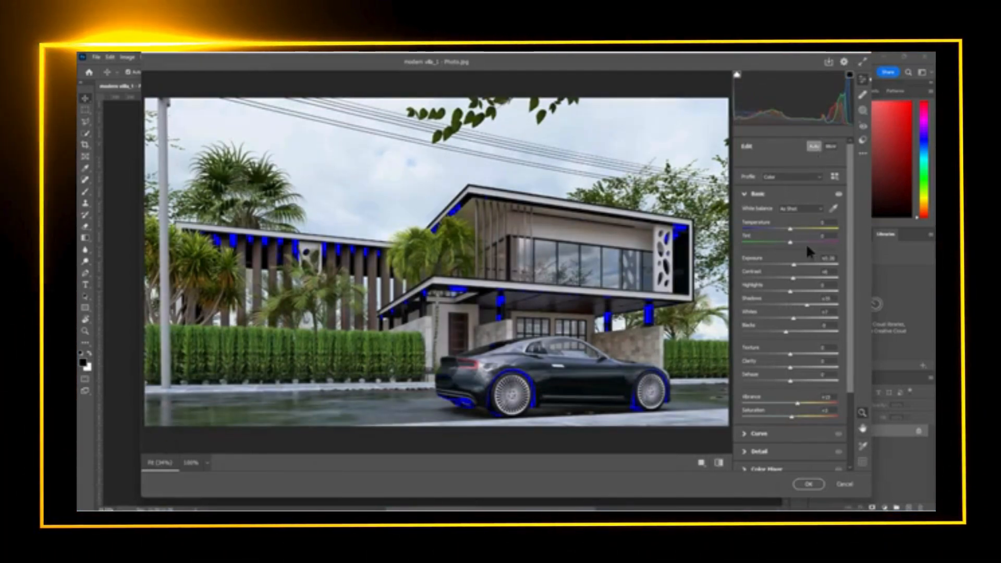
- Raise the contrast slightly, reduce vibrance and saturation, compare before and after, and apply the Camera Raw adjustments
{"action": "left_click_drag", "start_coordinate": [793, 276], "coordinate": [794, 277]}
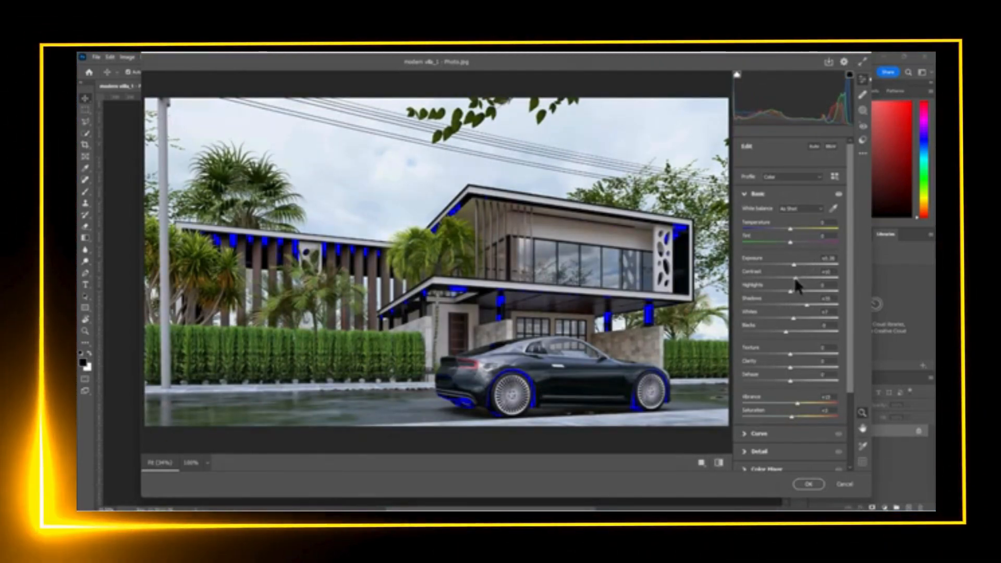
{"action": "mouse_move", "coordinate": [792, 415]}
{"action": "left_mouse_down"}
{"action": "mouse_move", "coordinate": [779, 418]}
{"action": "mouse_move", "coordinate": [790, 415]}
{"action": "left_mouse_up"}
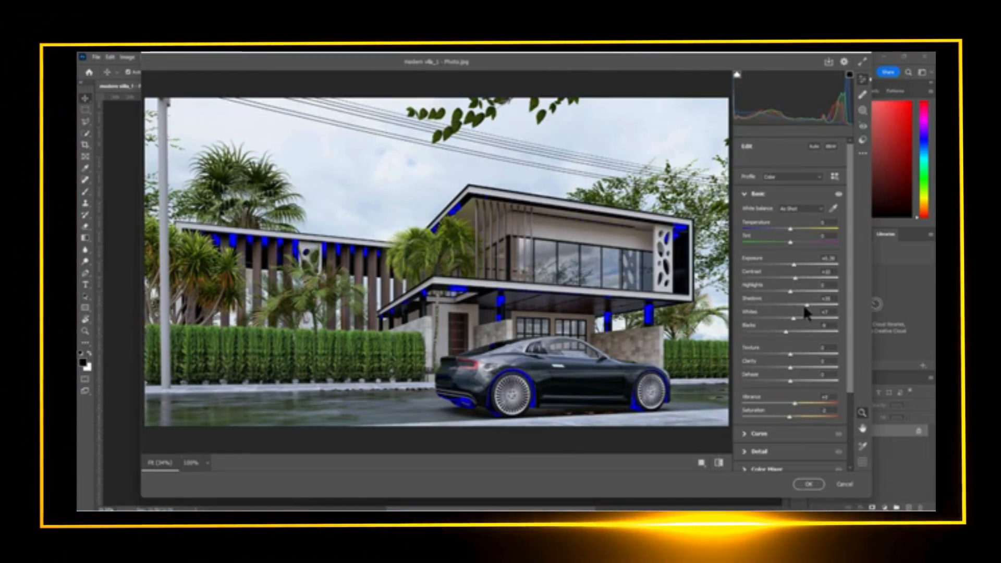
{"action": "left_click", "coordinate": [702, 462]}
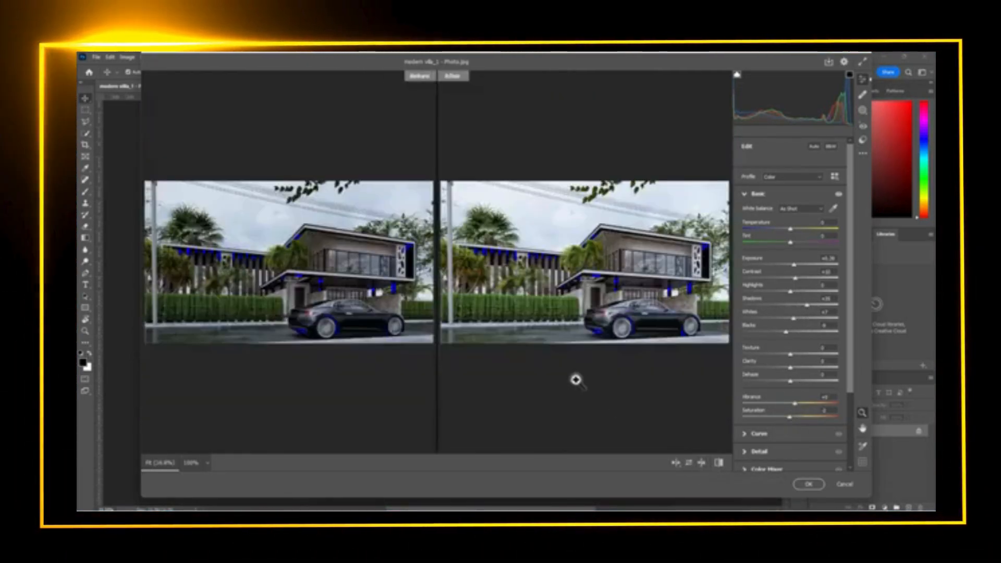
{"action": "left_click", "coordinate": [809, 485]}
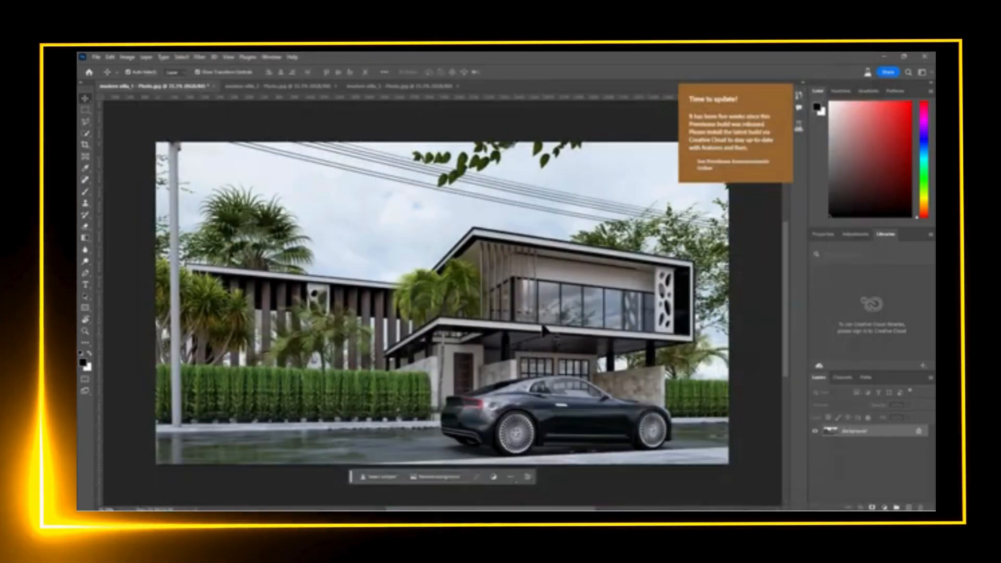
- Open the modern villa_2 - Photo image in the Camera Raw Filter and apply automatic tone settings
{"action": "left_click", "coordinate": [255, 86]}
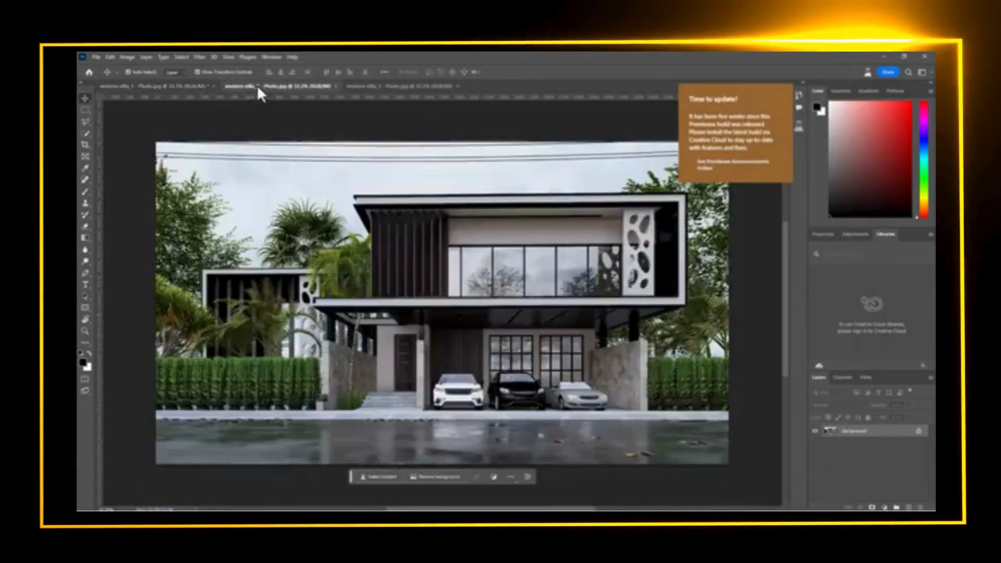
{"action": "left_click", "coordinate": [198, 56]}
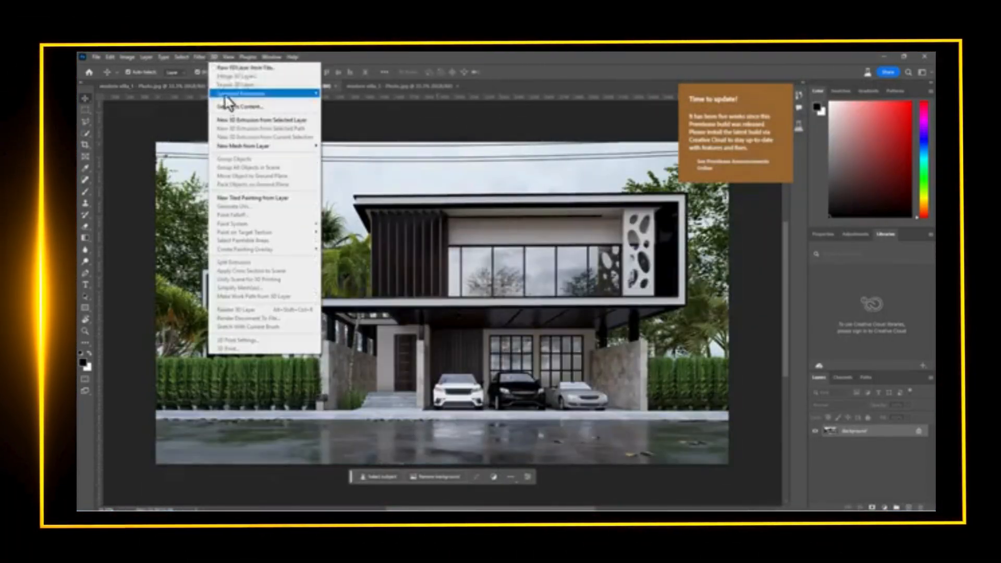
{"action": "left_click", "coordinate": [227, 124]}
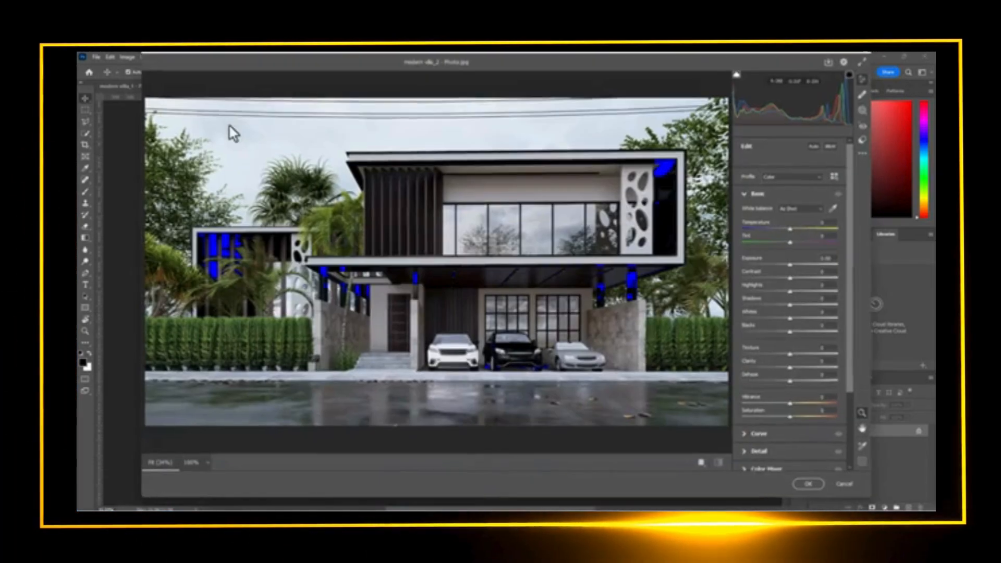
{"action": "left_click", "coordinate": [812, 147]}
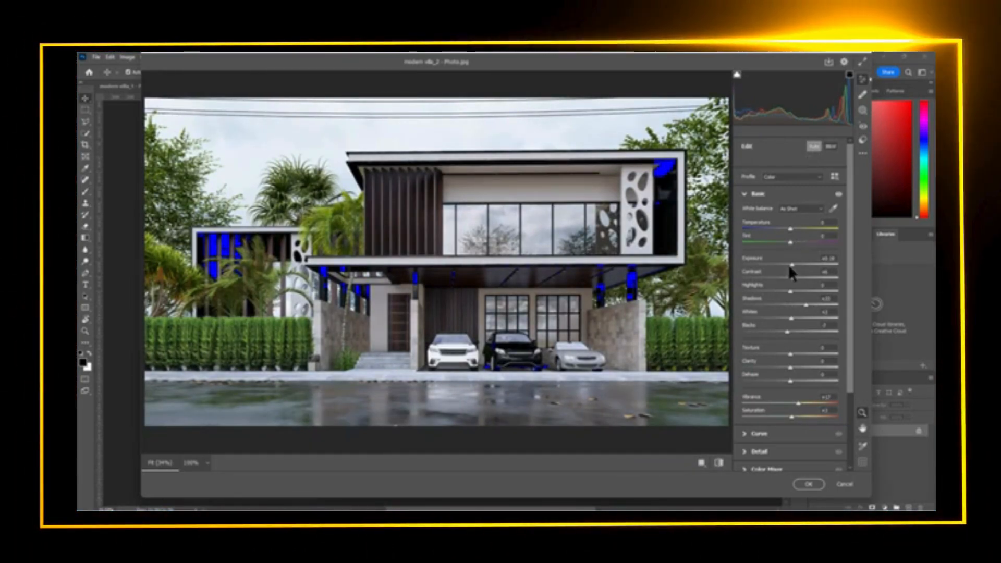
- Raise contrast to about +26, texture to +7 and vibrance to +22, reduce saturation, and apply the Camera Raw adjustments to the image
{"action": "left_click_drag", "start_coordinate": [789, 265], "coordinate": [790, 265]}
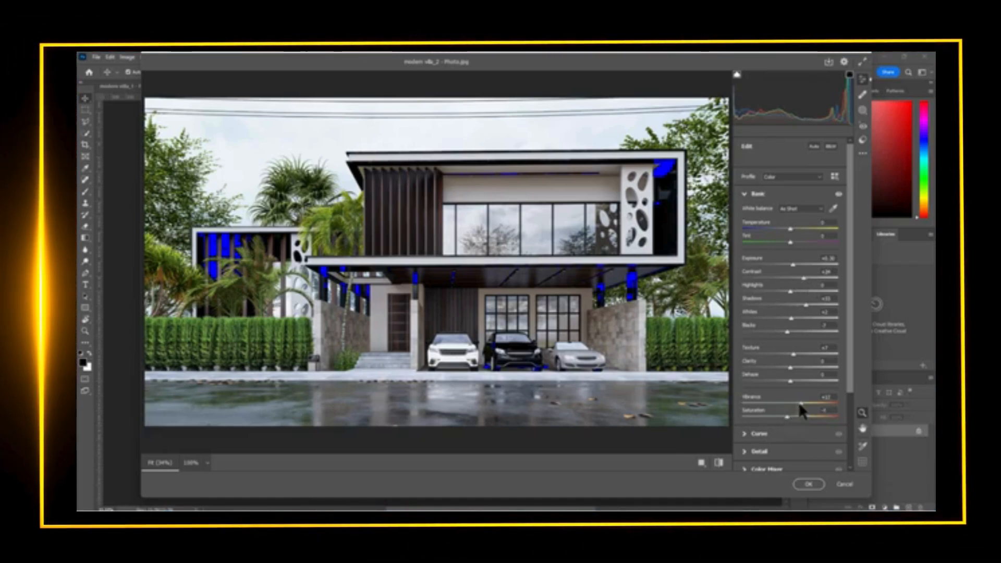
{"action": "left_click", "coordinate": [649, 389]}
{"action": "left_click", "coordinate": [656, 389]}
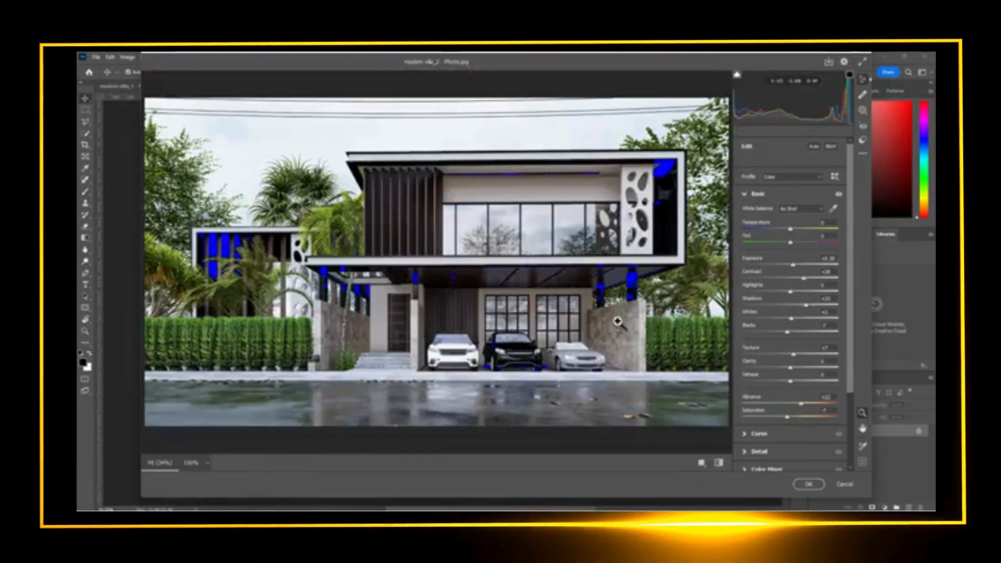
{"action": "left_click", "coordinate": [618, 320]}
{"action": "left_click", "coordinate": [616, 320]}
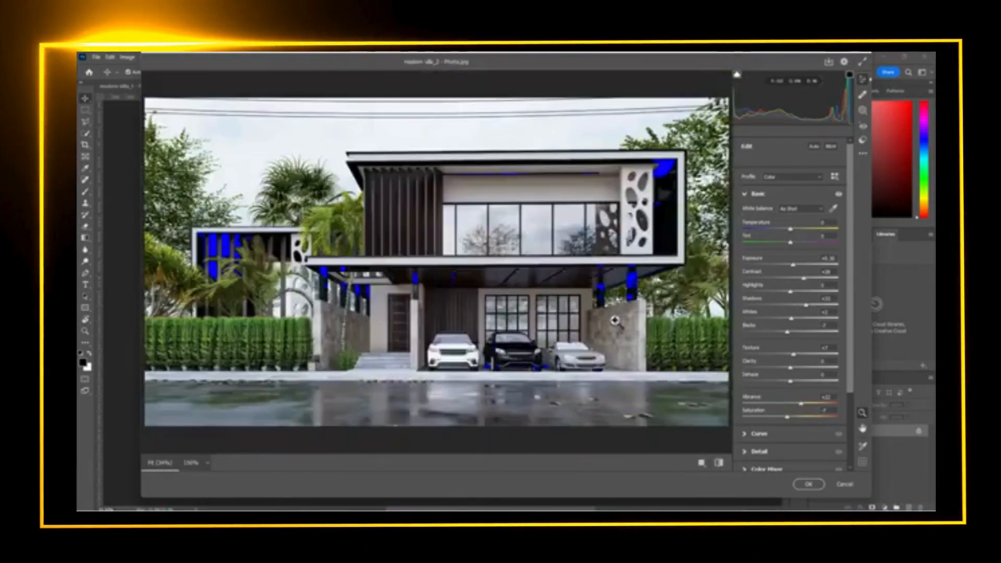
{"action": "left_click", "coordinate": [465, 317]}
{"action": "left_click", "coordinate": [464, 317]}
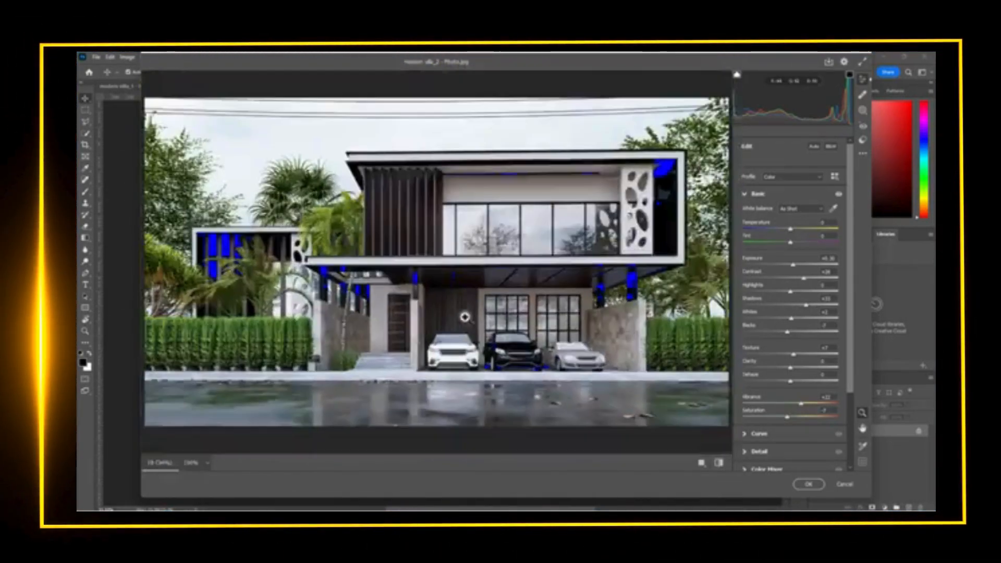
{"action": "left_click", "coordinate": [464, 248]}
{"action": "left_click", "coordinate": [391, 201]}
{"action": "left_click", "coordinate": [805, 482]}
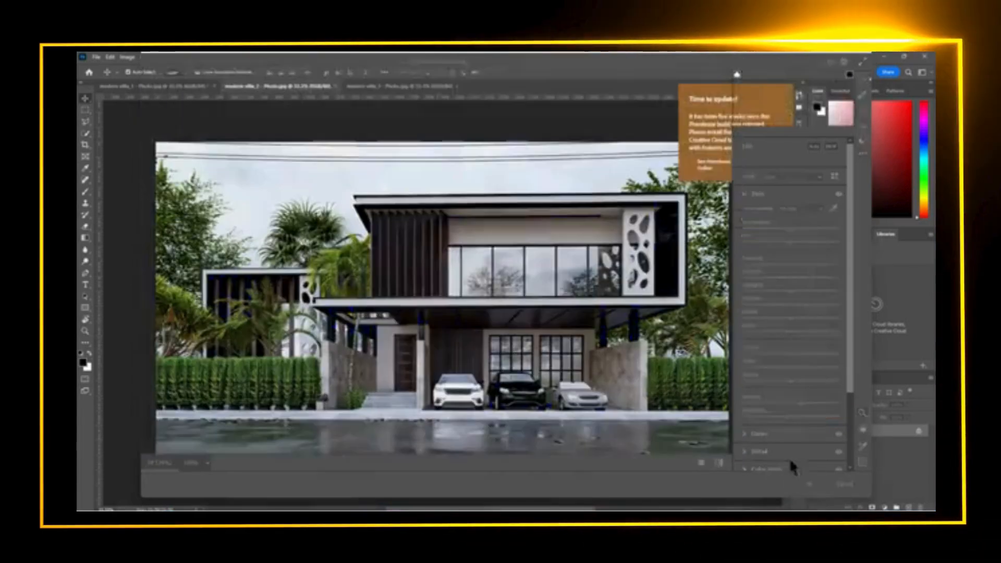
- Open the modern villa_3 - Photo image in the Camera Raw Filter and apply automatic tone settings
{"action": "left_click", "coordinate": [378, 87]}
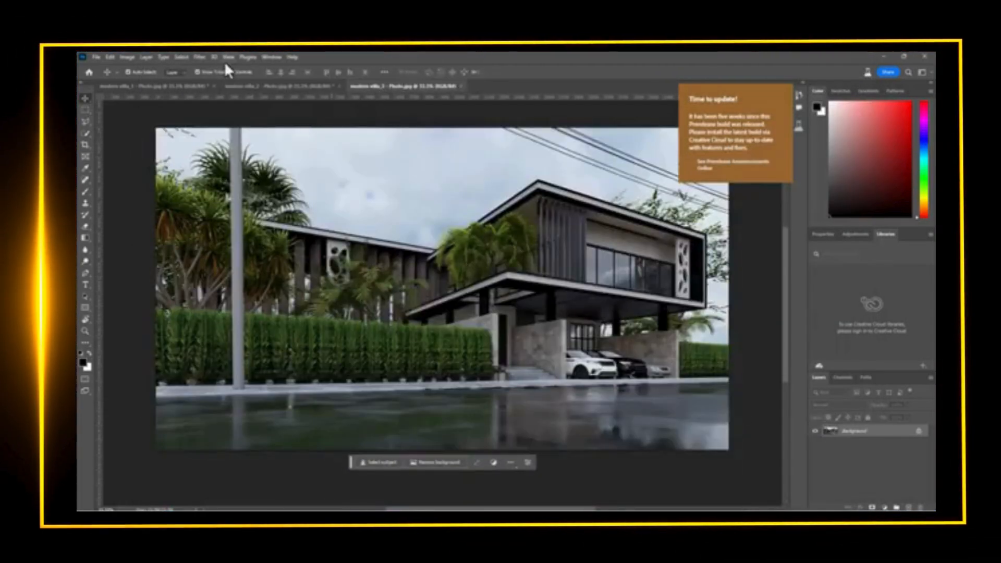
{"action": "left_click", "coordinate": [228, 126]}
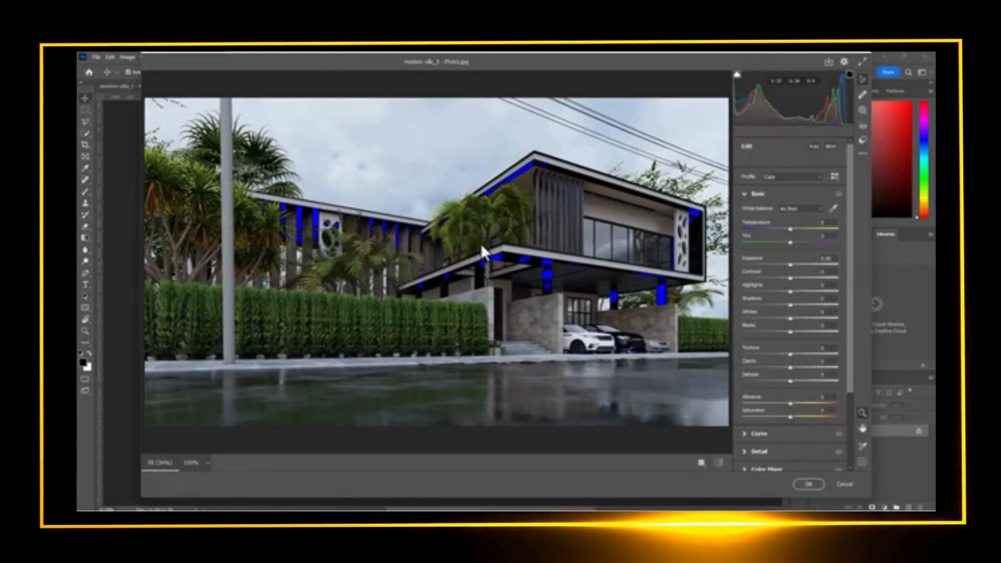
{"action": "left_click", "coordinate": [812, 145]}
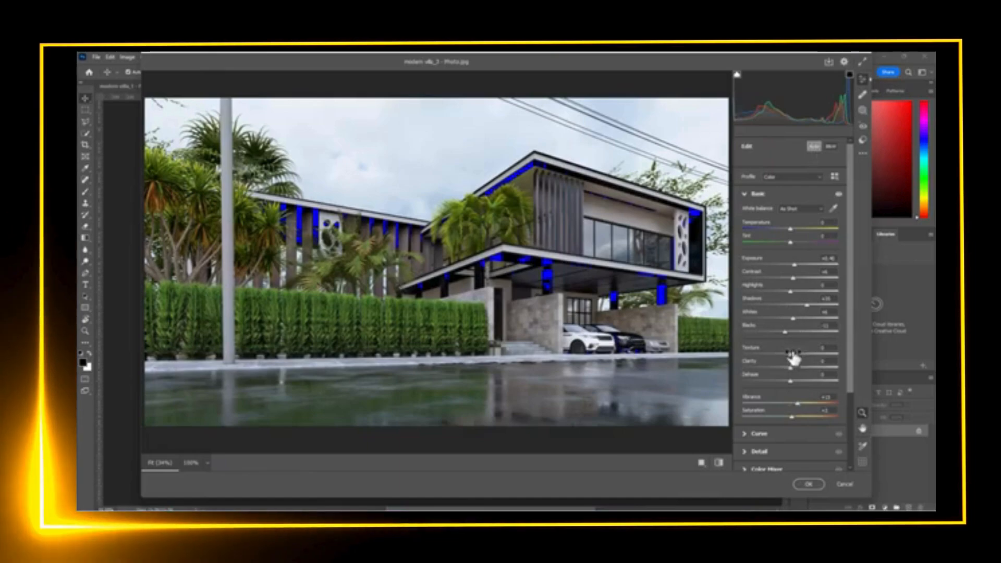
- Raise shadows, texture, clarity and vibrance, reduce saturation, compare before and after, and apply the Camera Raw adjustments to modern villa_3
{"action": "left_click_drag", "start_coordinate": [792, 352], "coordinate": [796, 354]}
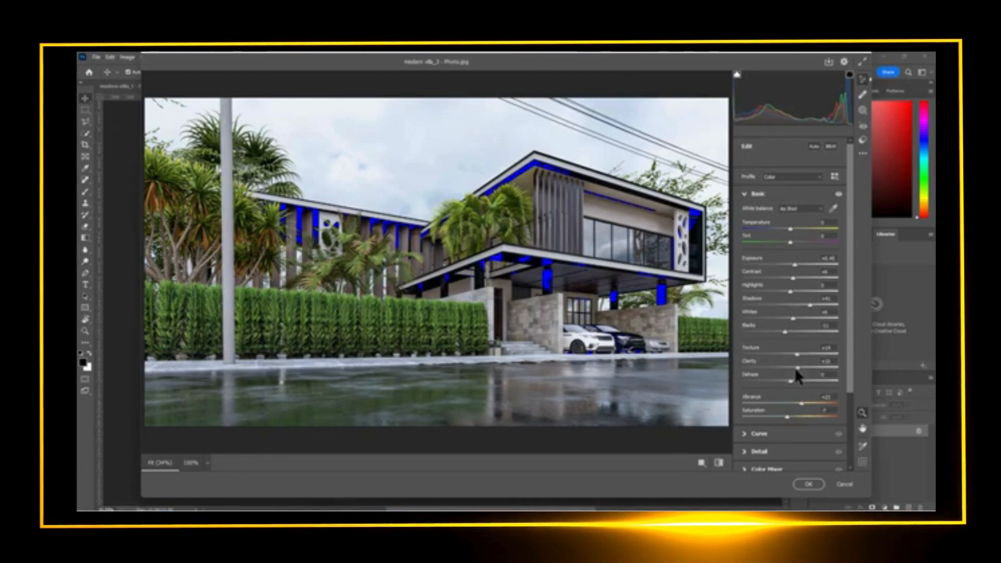
{"action": "left_click", "coordinate": [702, 463]}
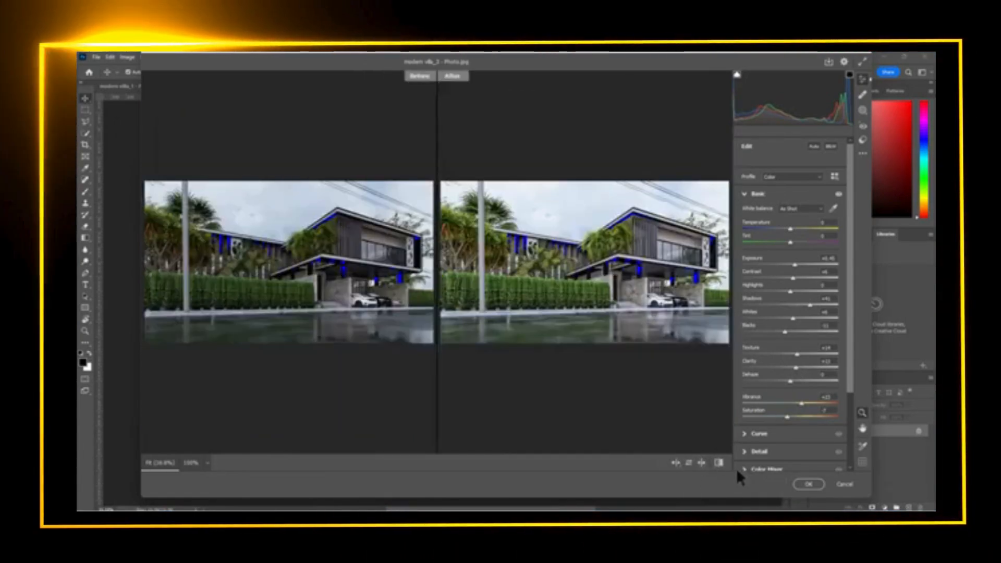
{"action": "left_click", "coordinate": [809, 484]}
- Review the three edited villa images one after another
{"action": "left_click", "coordinate": [137, 84]}
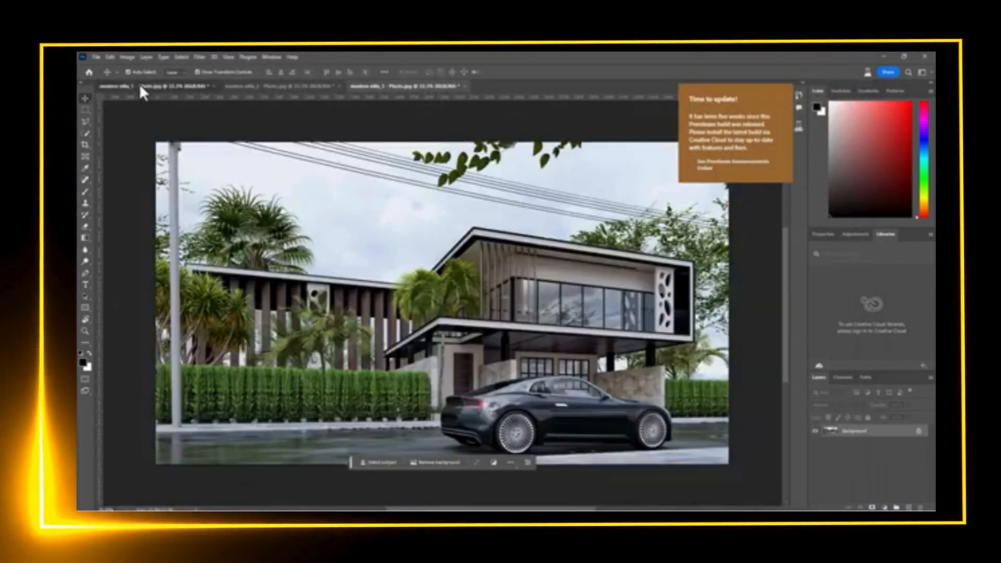
{"action": "left_click", "coordinate": [252, 84]}
{"action": "left_click", "coordinate": [377, 85]}
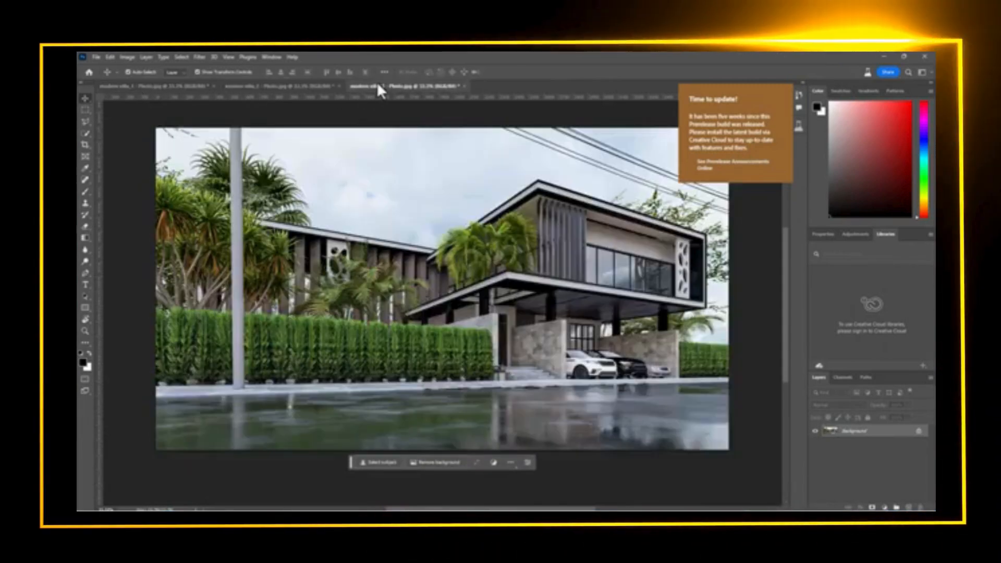
- Export the modern villa_1 - Photo image with Save for Web as a maximum-quality JPEG in the modern villa folder, keeping its file name
{"action": "left_click", "coordinate": [159, 85]}
{"action": "left_click", "coordinate": [95, 57]}
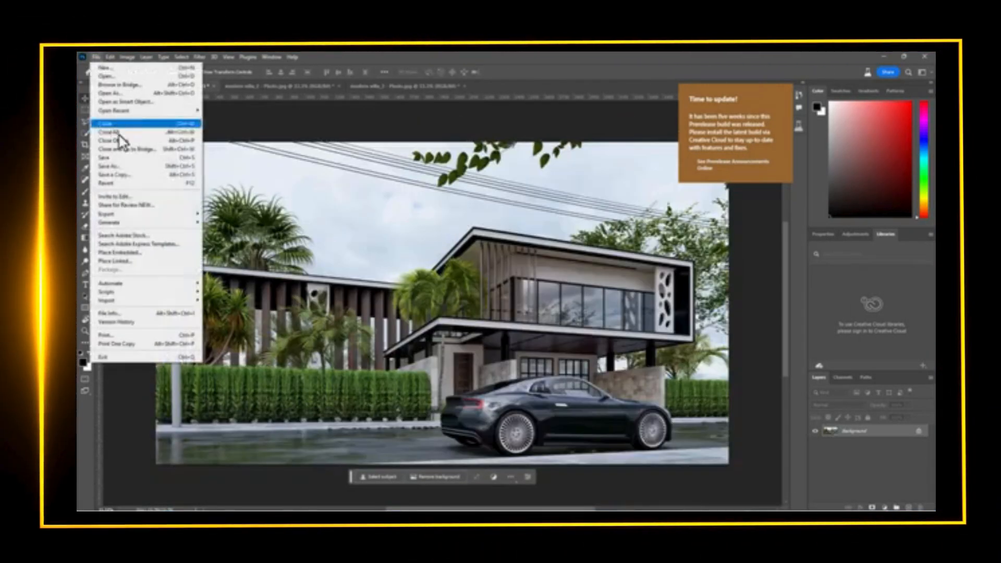
{"action": "mouse_move", "coordinate": [151, 214]}
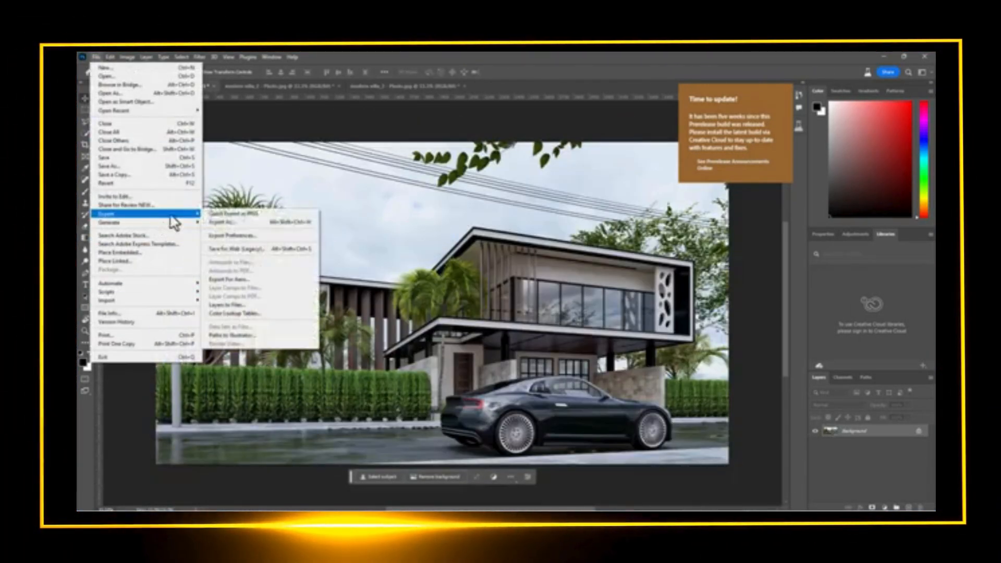
{"action": "left_click", "coordinate": [234, 248]}
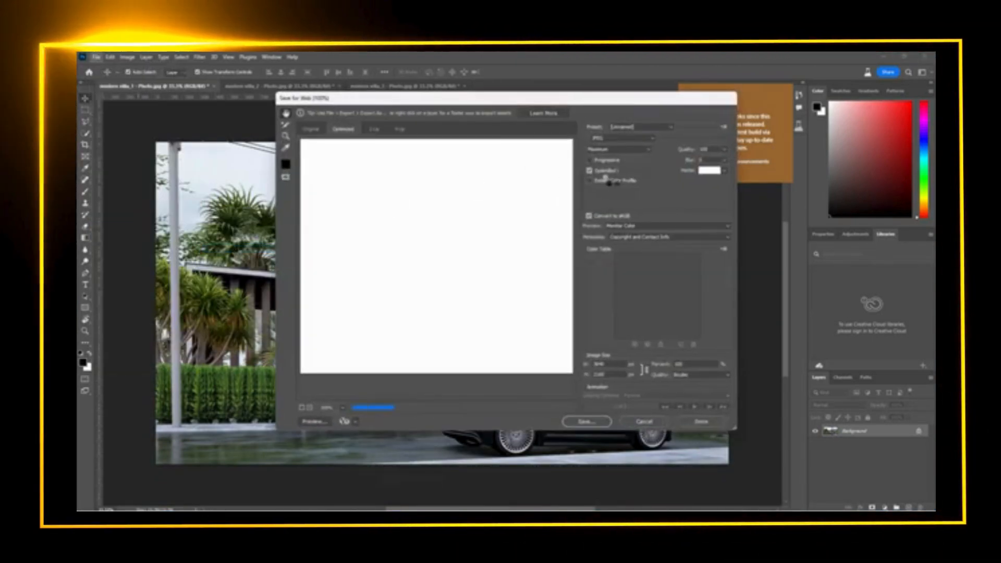
{"action": "left_click", "coordinate": [586, 421]}
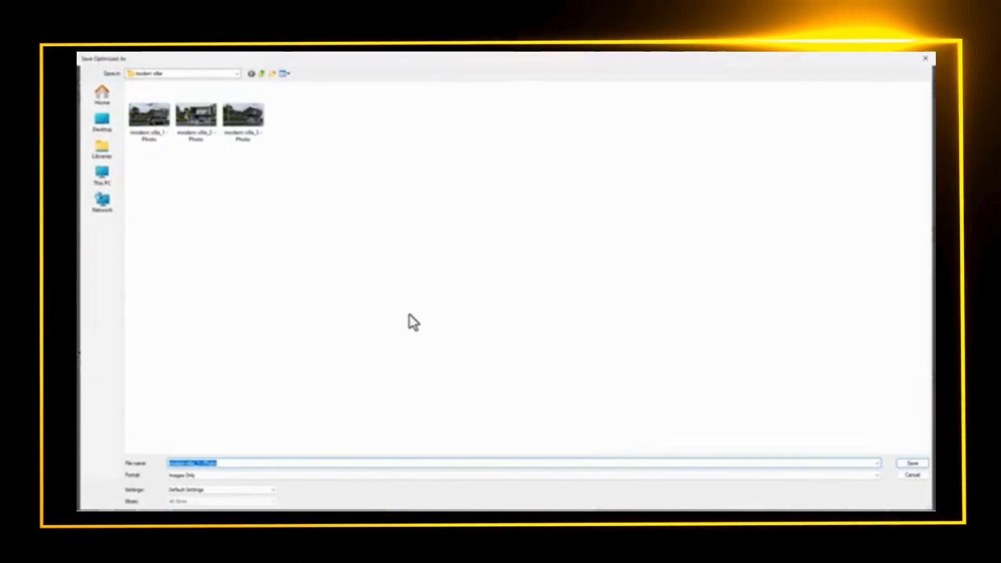
{"action": "key", "text": "Return"}
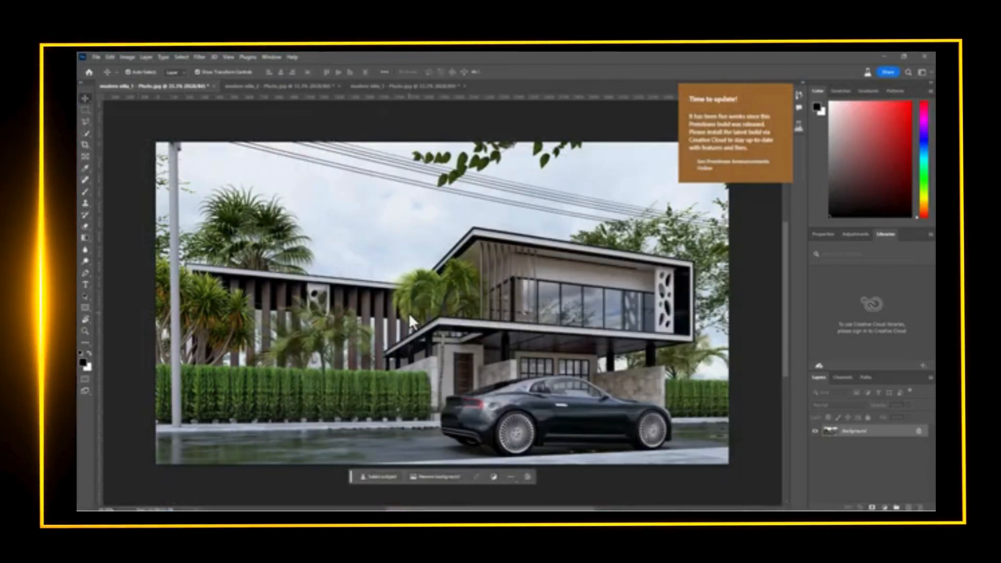
- Export the modern villa_2 - Photo image with Save for Web as a maximum-quality JPEG
{"action": "left_click", "coordinate": [260, 85]}
{"action": "left_click", "coordinate": [96, 57]}
{"action": "mouse_move", "coordinate": [130, 214]}
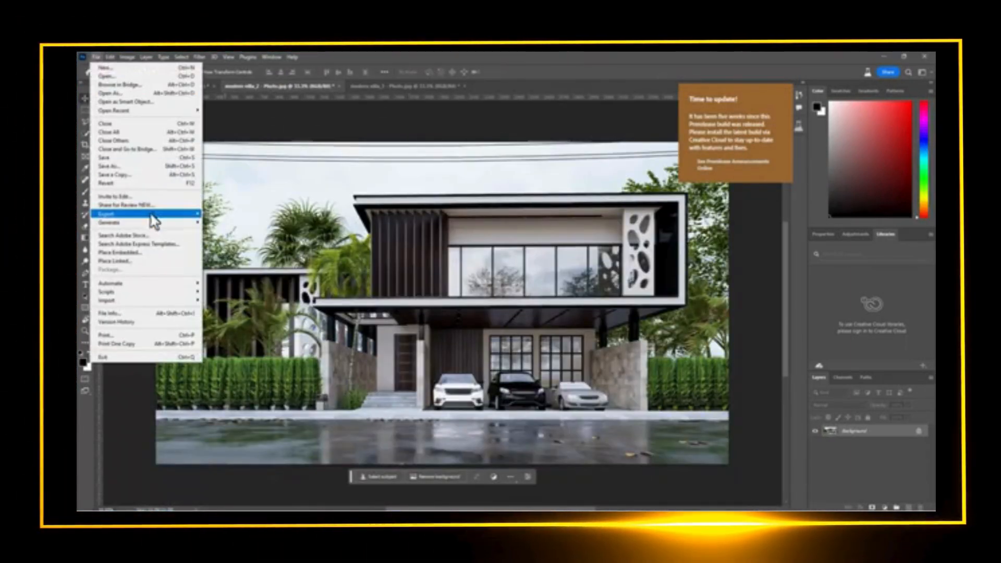
{"action": "left_click", "coordinate": [239, 249]}
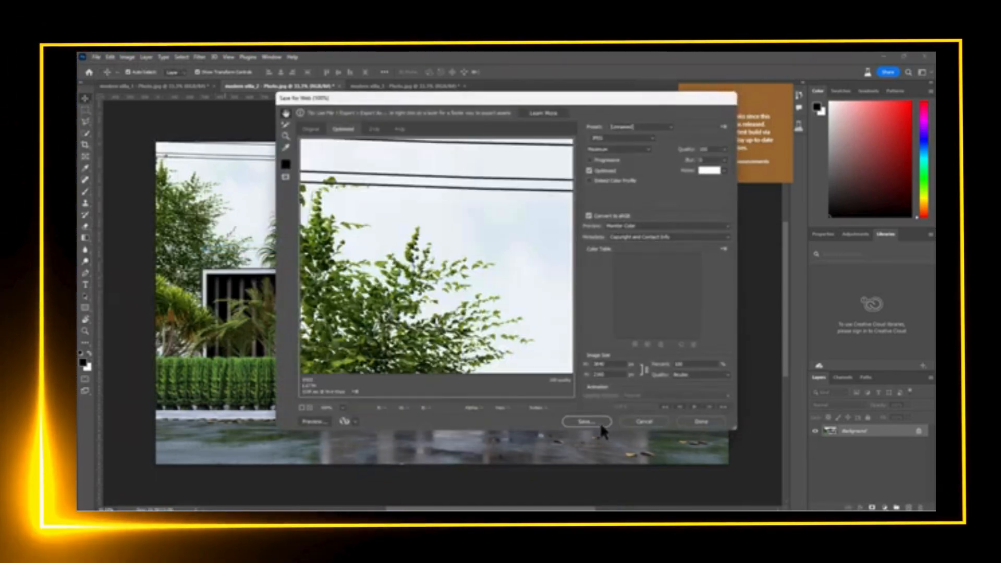
{"action": "left_click", "coordinate": [600, 422]}
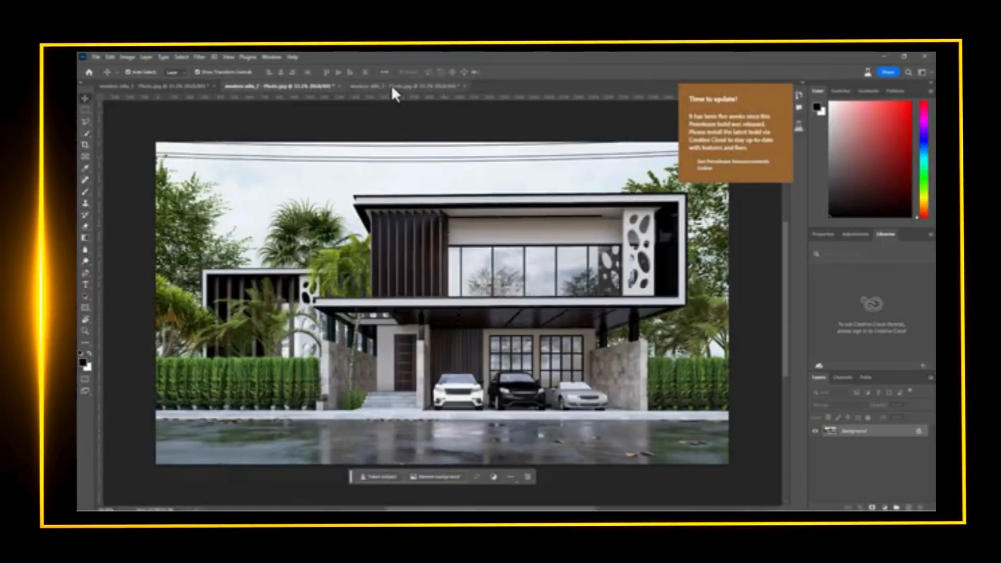
- Export the remaining edited villa image with Save for Web
{"action": "left_click", "coordinate": [131, 86]}
{"action": "left_click", "coordinate": [97, 56]}
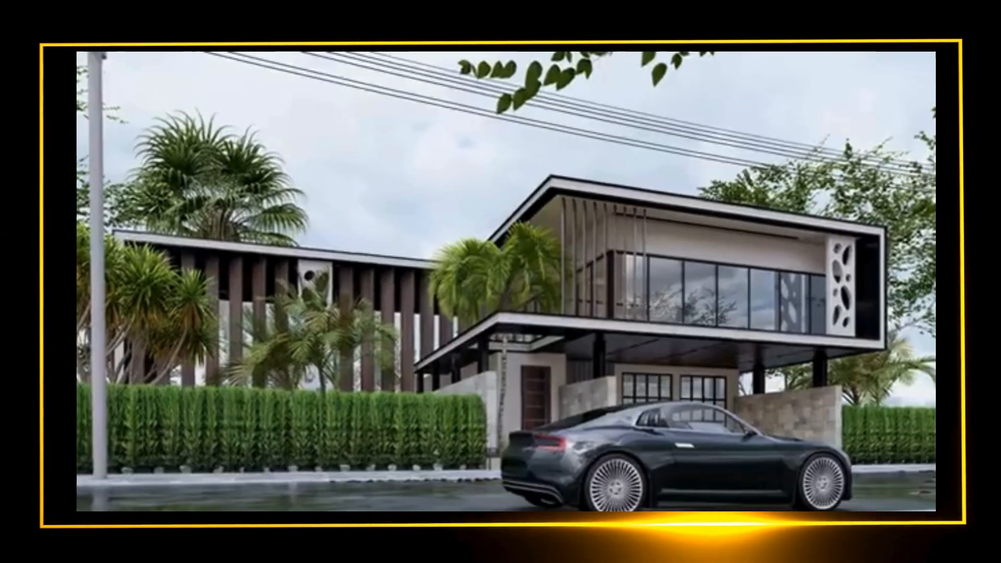